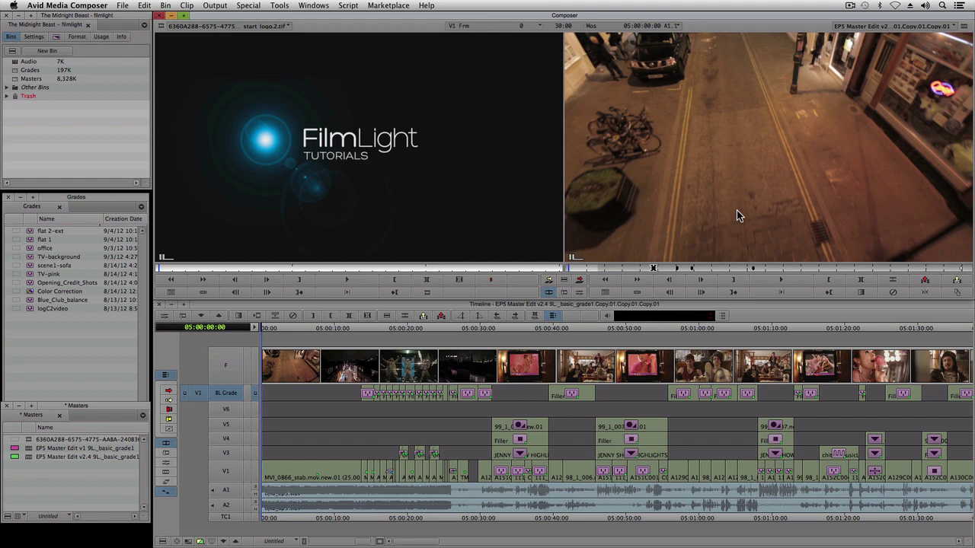
Play through the sequence, then open and collapse the nested clip on V5.
{"action": "left_click", "coordinate": [791, 280]}
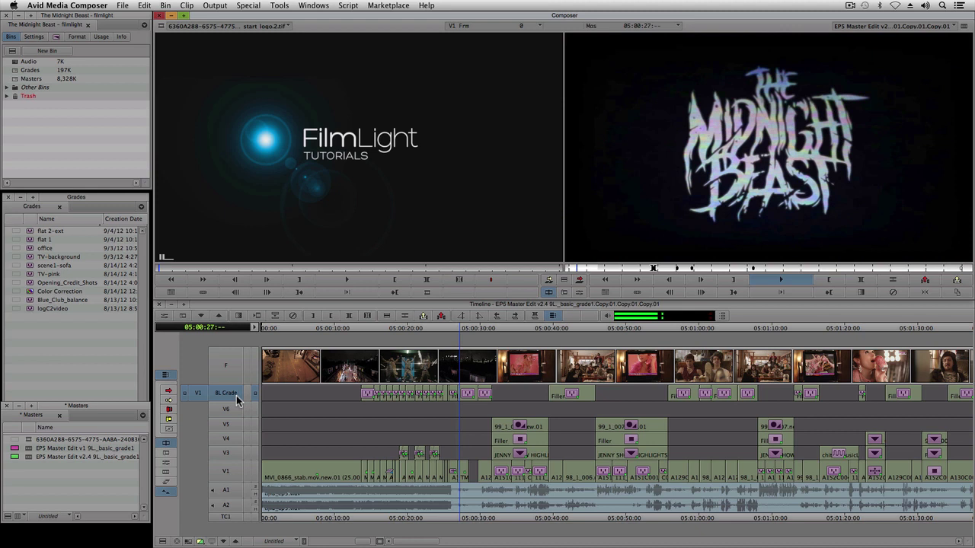
{"action": "key", "text": "space"}
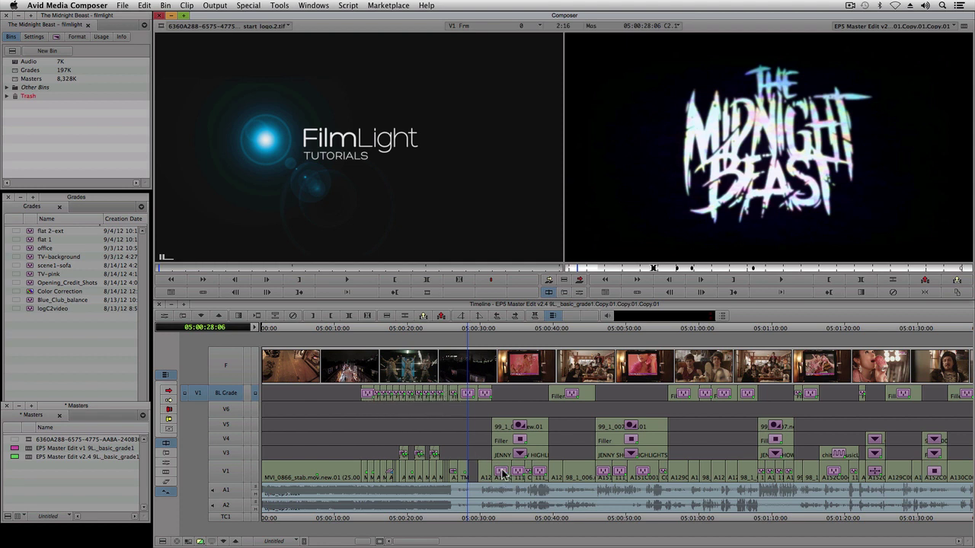
{"action": "double_click", "coordinate": [540, 426]}
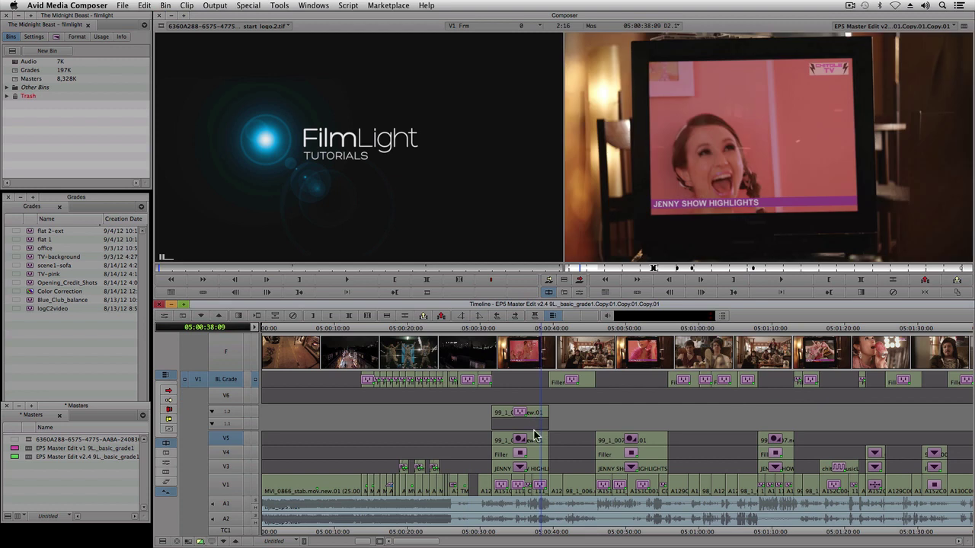
{"action": "double_click", "coordinate": [537, 442]}
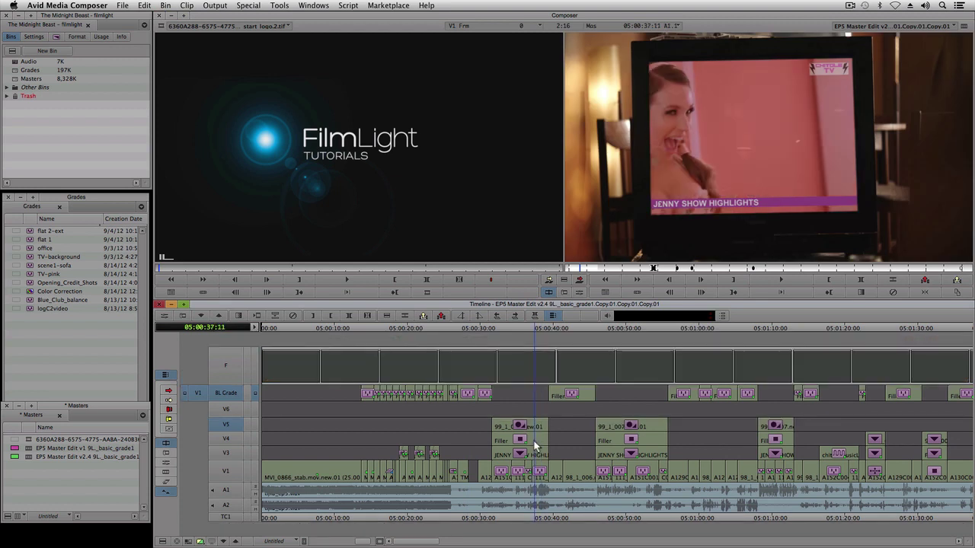
{"action": "left_click", "coordinate": [227, 427]}
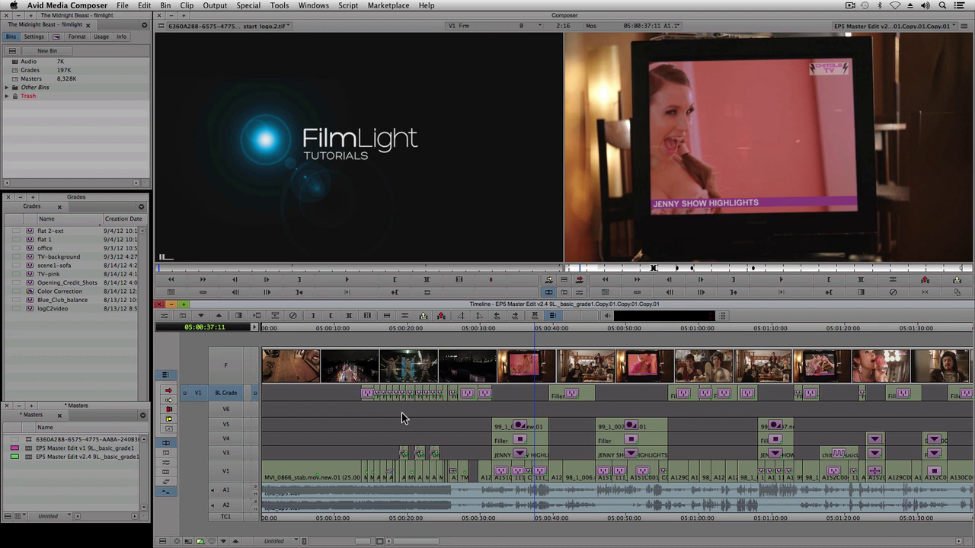
Apply FilmLight Baselight to the BL Grade track over the young man's shot and launch its grading window.
{"action": "key", "text": "s"}
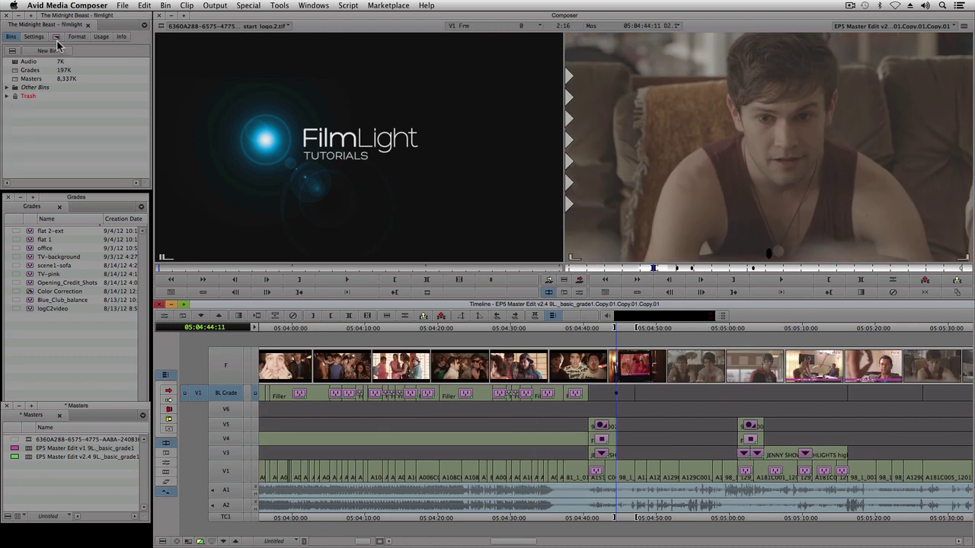
{"action": "left_click", "coordinate": [57, 38]}
{"action": "left_click", "coordinate": [21, 81]}
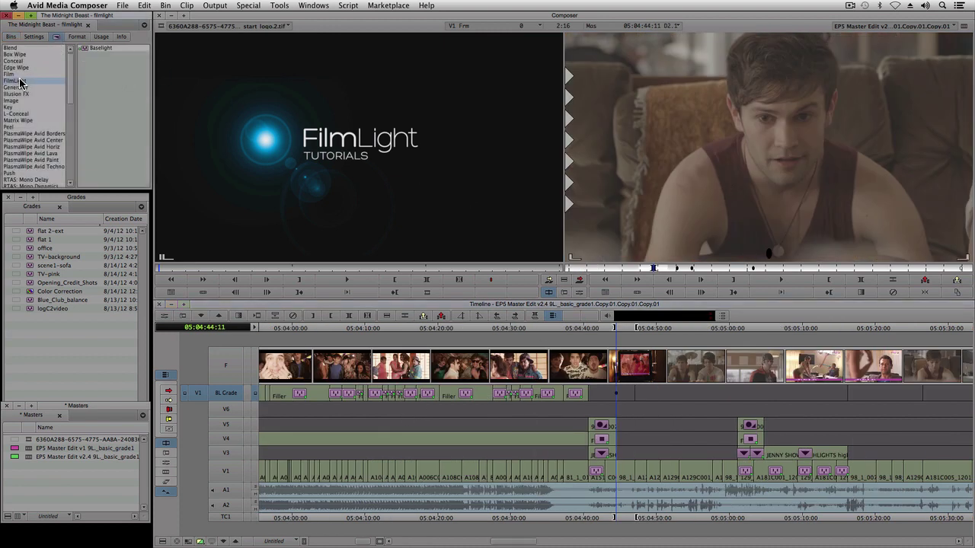
{"action": "left_click", "coordinate": [86, 48]}
{"action": "left_click_drag", "start_coordinate": [586, 378], "coordinate": [627, 396]}
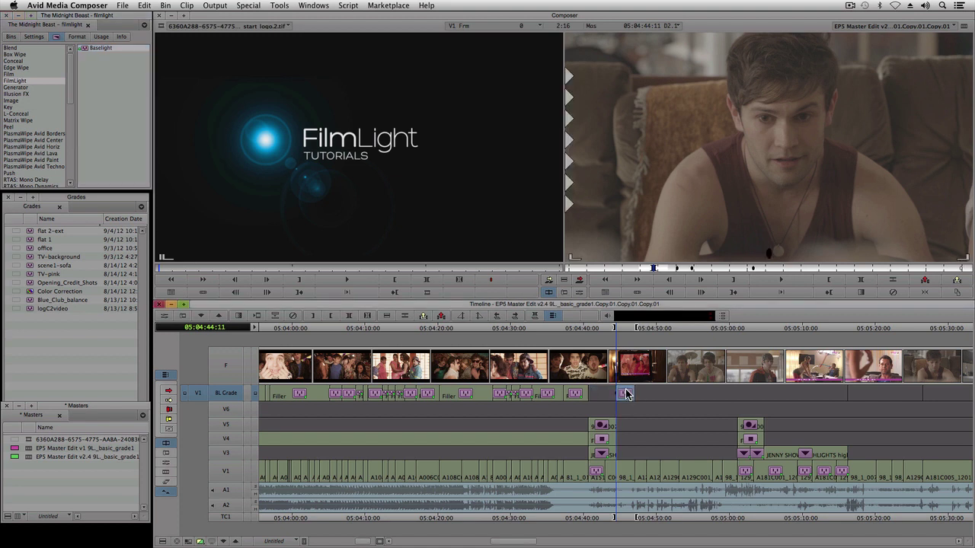
{"action": "left_click", "coordinate": [579, 294]}
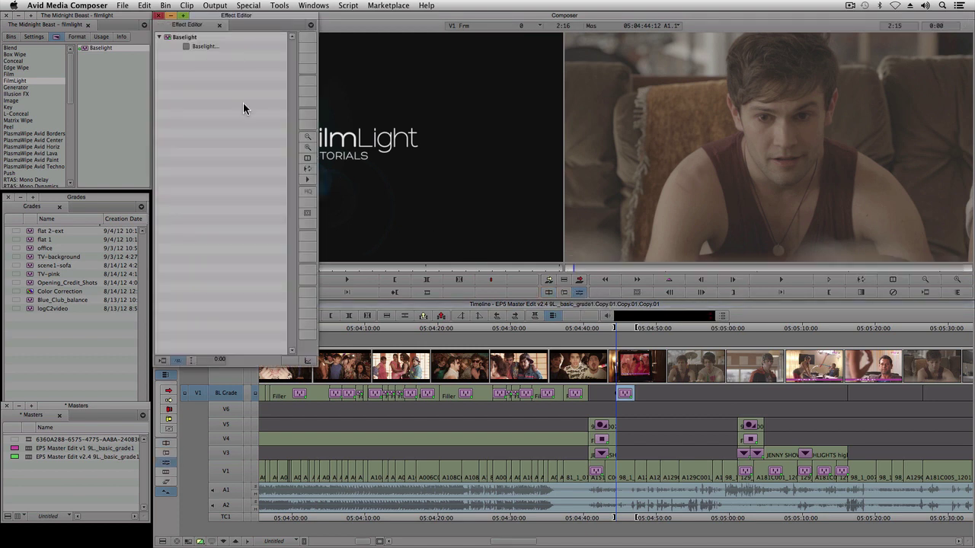
{"action": "left_click", "coordinate": [187, 48]}
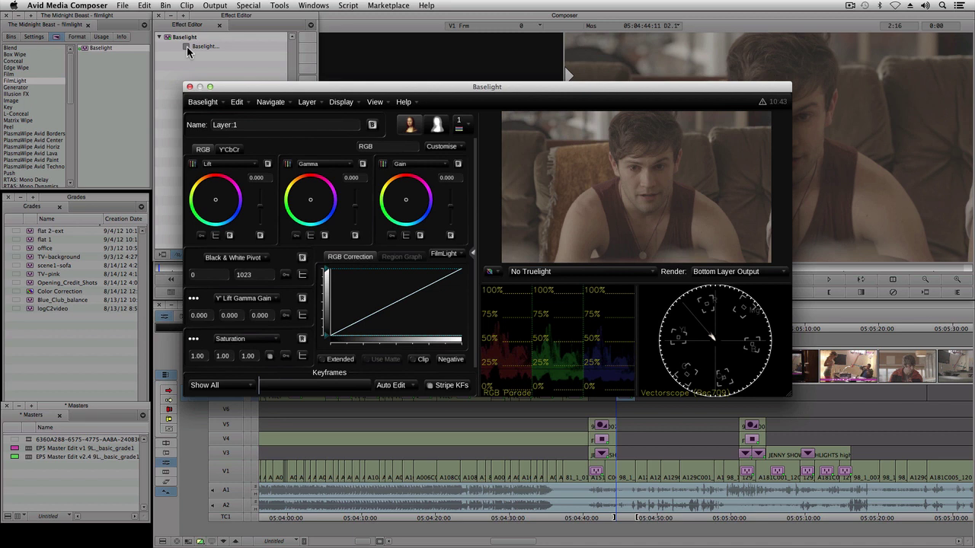
Maximise the Baselight window and try the Histogram, Luma Waveform and Y'CbCr Parade scopes.
{"action": "left_click", "coordinate": [211, 86]}
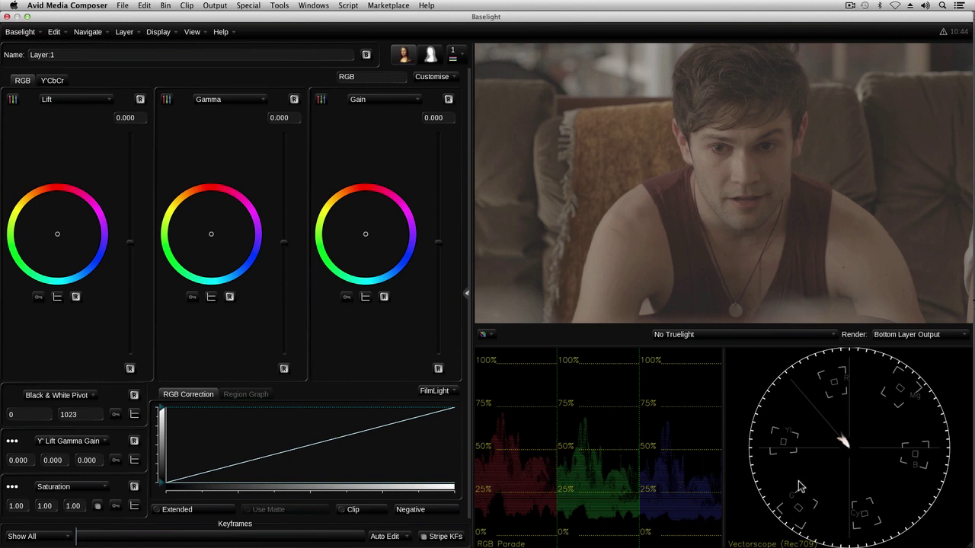
{"action": "left_click", "coordinate": [195, 35]}
{"action": "left_click", "coordinate": [212, 48]}
{"action": "left_click", "coordinate": [193, 32]}
{"action": "left_click", "coordinate": [222, 62]}
{"action": "left_click", "coordinate": [193, 32]}
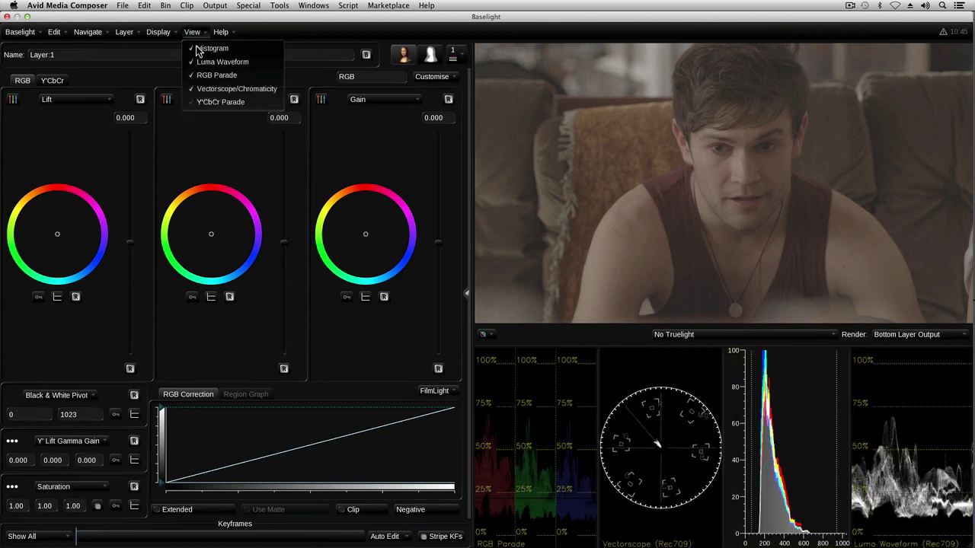
{"action": "left_click", "coordinate": [220, 101]}
{"action": "left_click", "coordinate": [192, 32]}
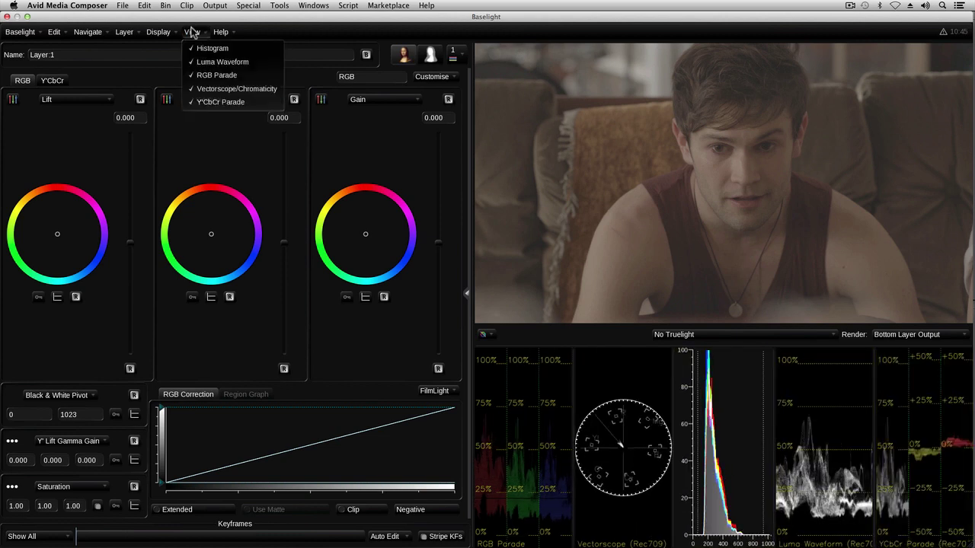
{"action": "left_click", "coordinate": [217, 62]}
{"action": "left_click", "coordinate": [192, 32]}
{"action": "left_click", "coordinate": [202, 75]}
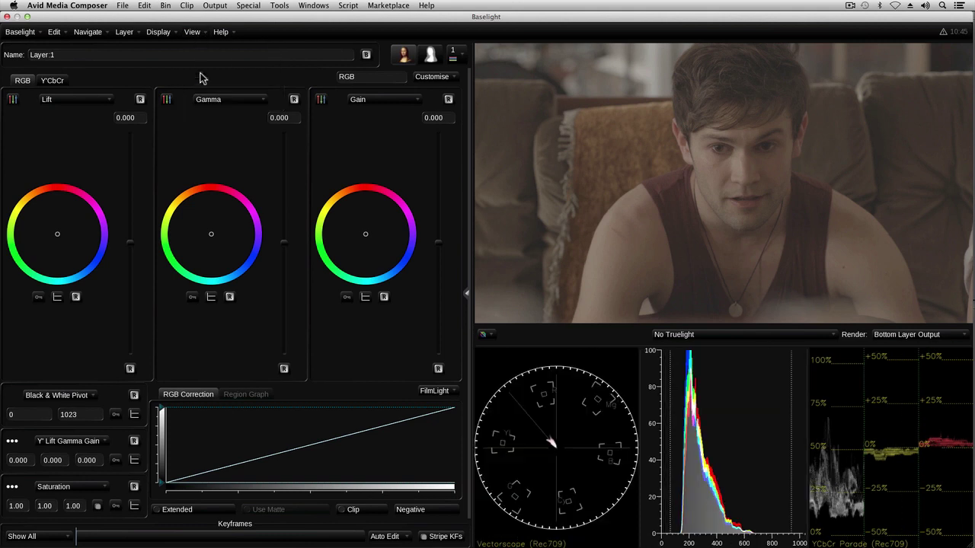
Clear the other scopes so only RGB Parade and Vectorscope are displayed.
{"action": "left_click", "coordinate": [193, 32]}
{"action": "left_click", "coordinate": [221, 88]}
{"action": "left_click", "coordinate": [192, 32]}
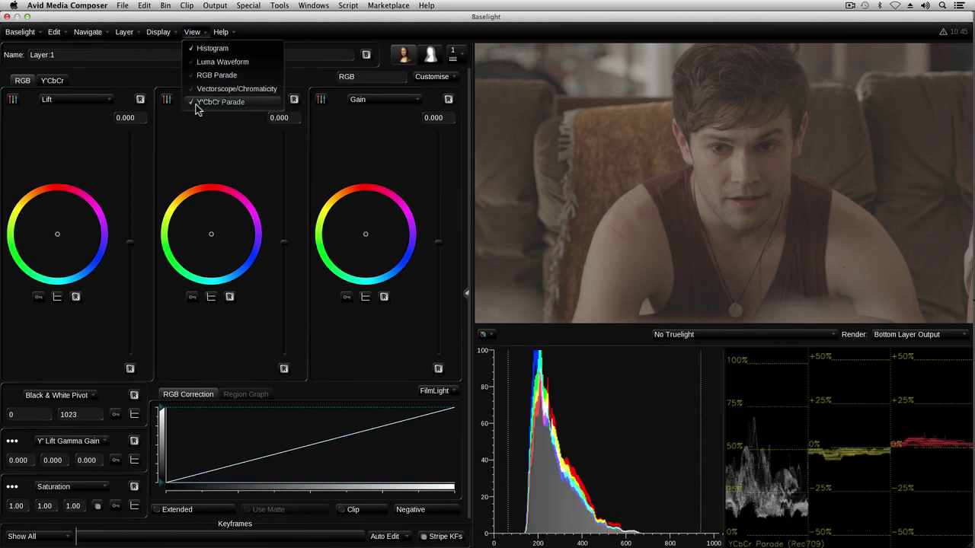
{"action": "left_click", "coordinate": [219, 101]}
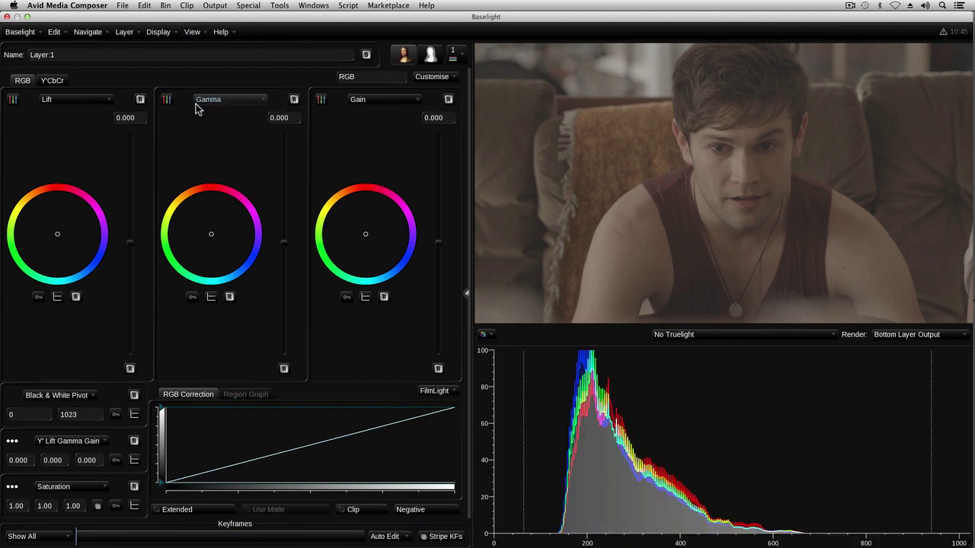
{"action": "left_click", "coordinate": [193, 32]}
{"action": "left_click", "coordinate": [198, 48]}
{"action": "left_click", "coordinate": [192, 32]}
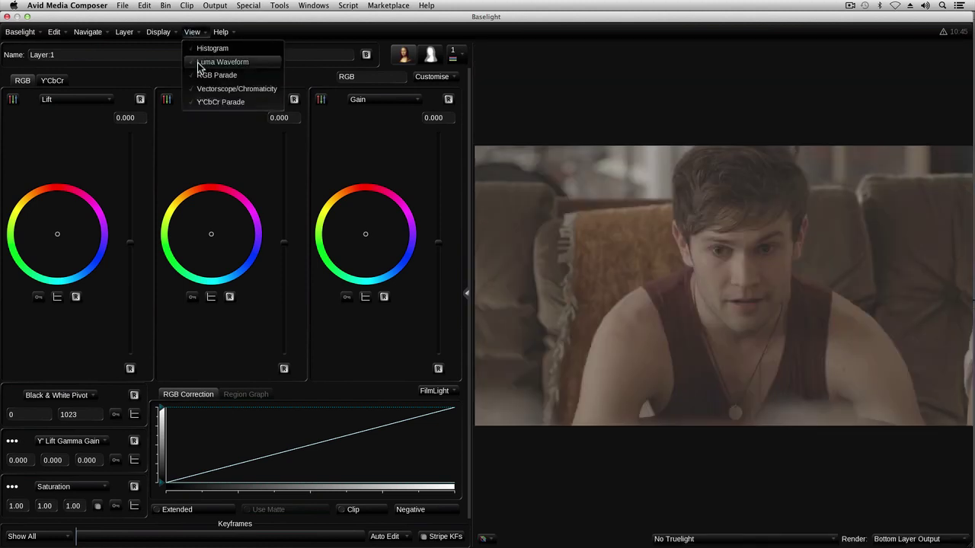
{"action": "left_click", "coordinate": [206, 74]}
{"action": "left_click", "coordinate": [193, 32]}
{"action": "left_click", "coordinate": [202, 86]}
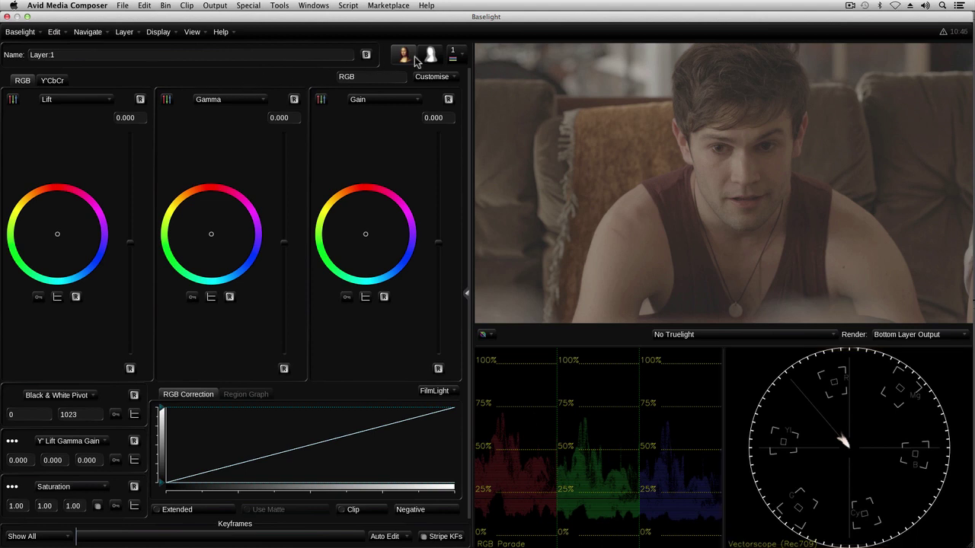
{"action": "left_click", "coordinate": [453, 60]}
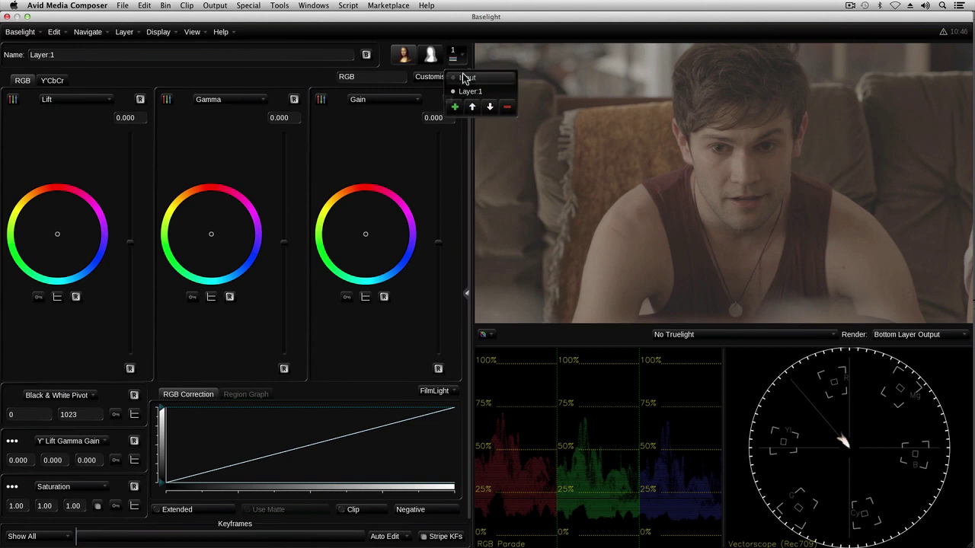
{"action": "left_click", "coordinate": [459, 79]}
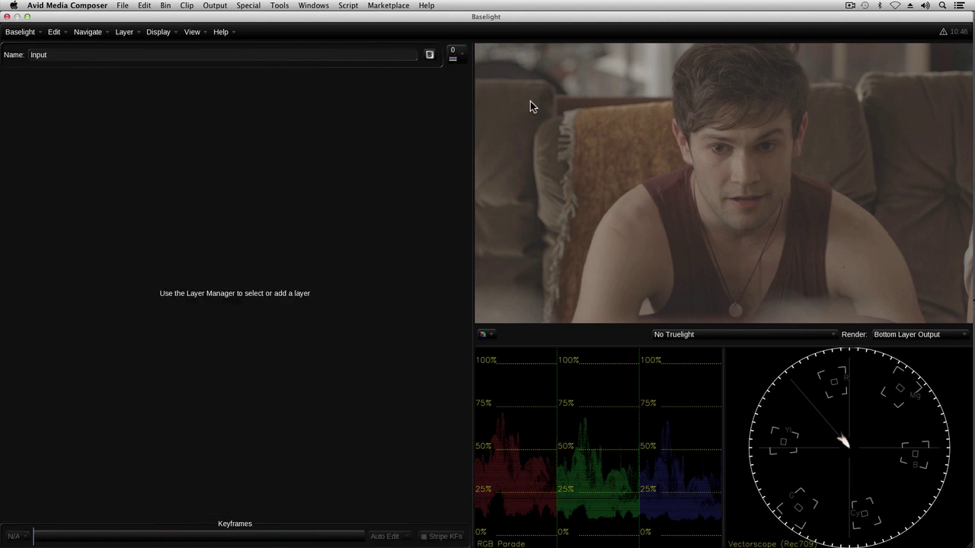
{"action": "left_click", "coordinate": [460, 58]}
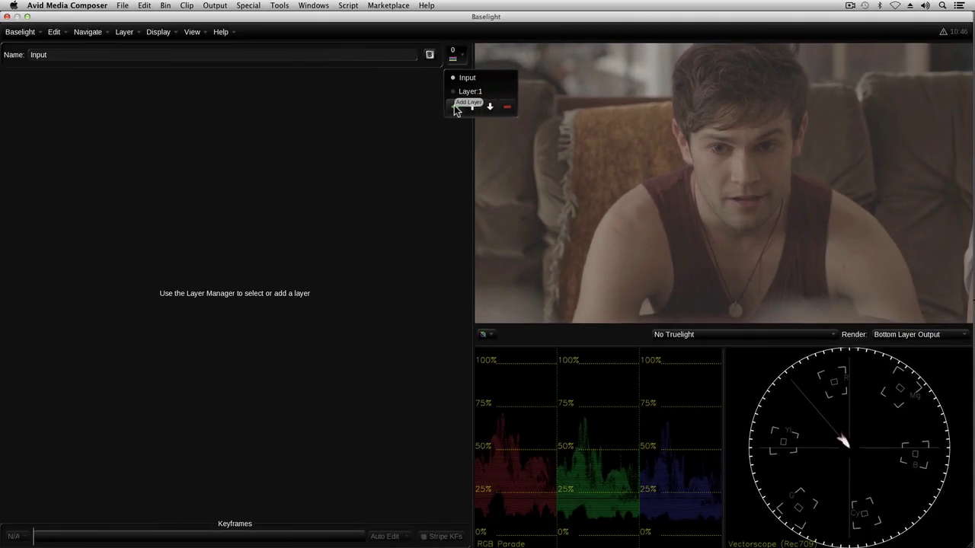
{"action": "left_click", "coordinate": [455, 108]}
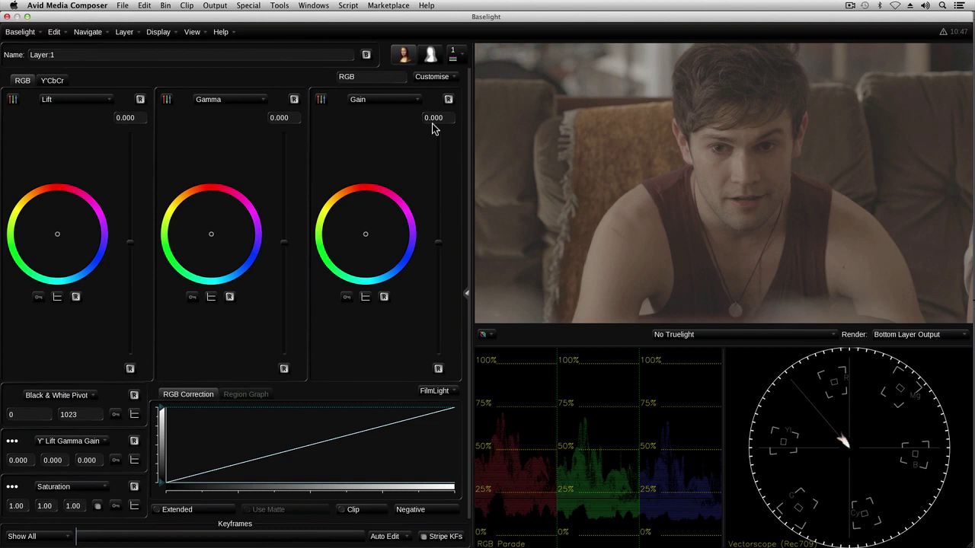
Expand the Inside/Outside operator panel beside the colour wheels, collapsing and re-expanding it once.
{"action": "left_click", "coordinate": [468, 296]}
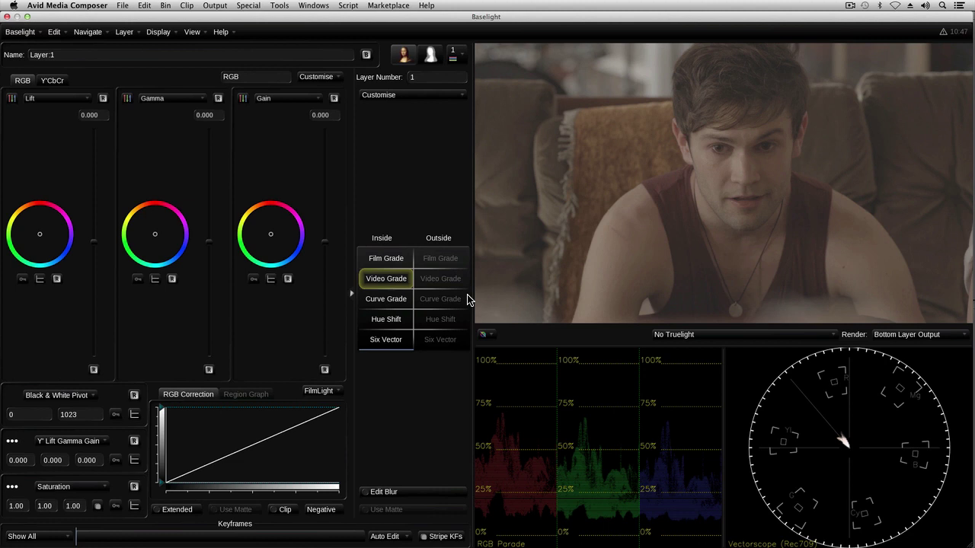
{"action": "left_click", "coordinate": [404, 55]}
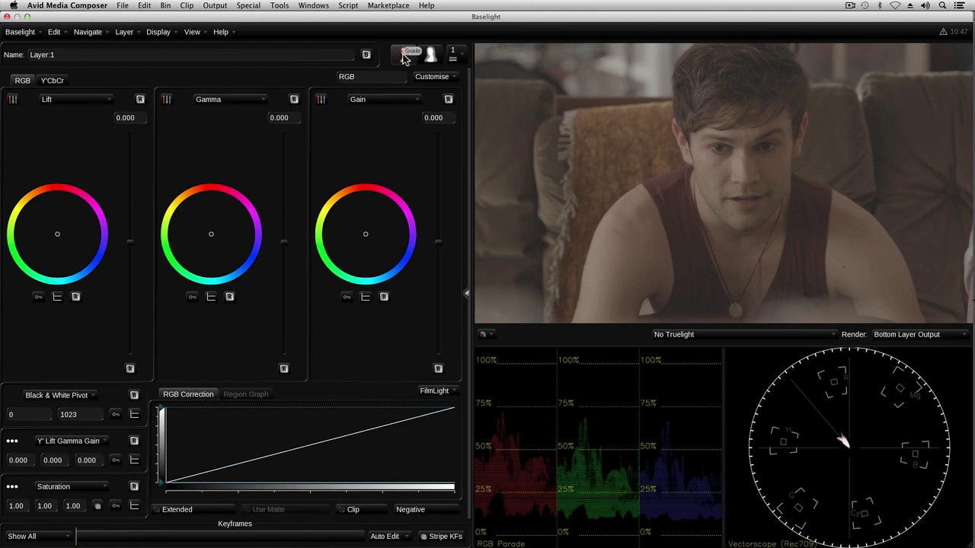
{"action": "left_click", "coordinate": [404, 58]}
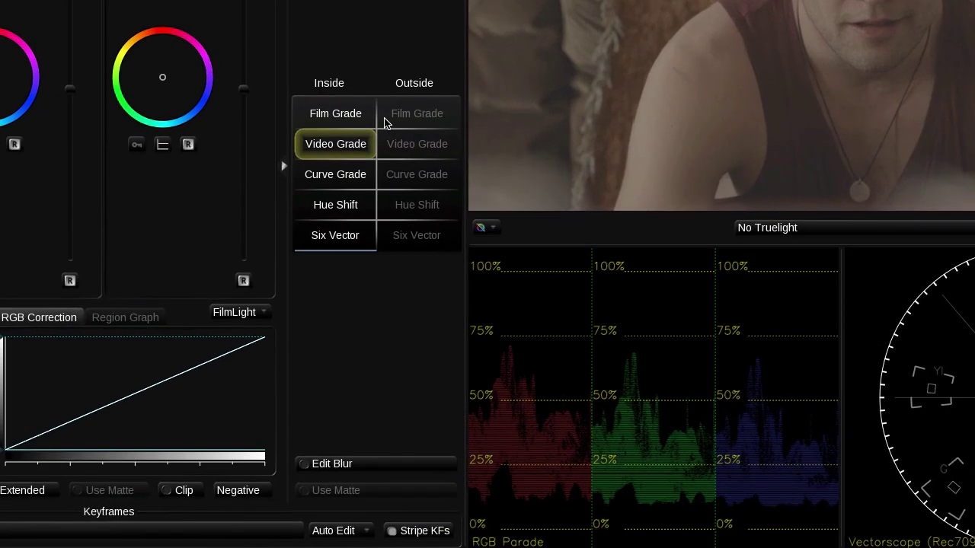
Insert an empty row above Film Grade and add a Truelight operator to Layer 1.
{"action": "right_click", "coordinate": [384, 123]}
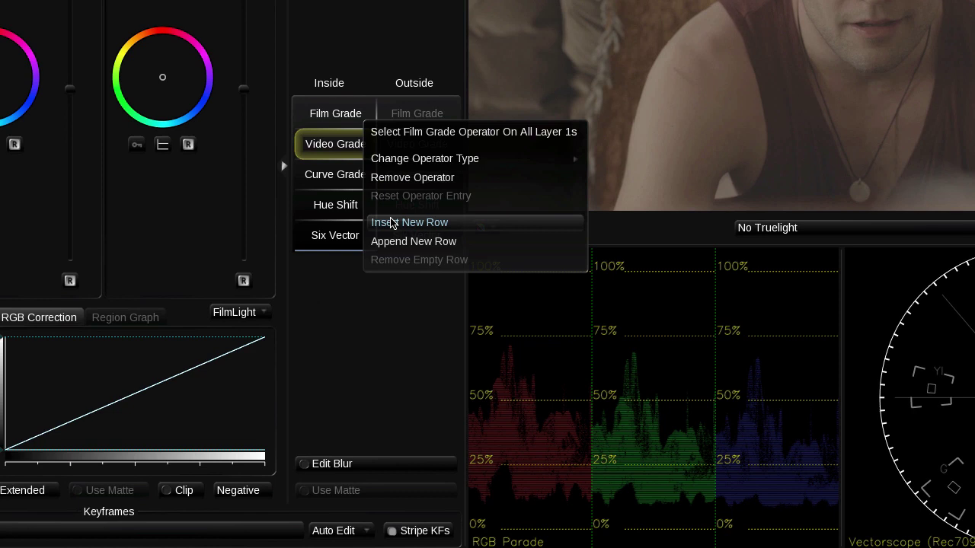
{"action": "left_click", "coordinate": [390, 221]}
{"action": "right_click", "coordinate": [348, 104]}
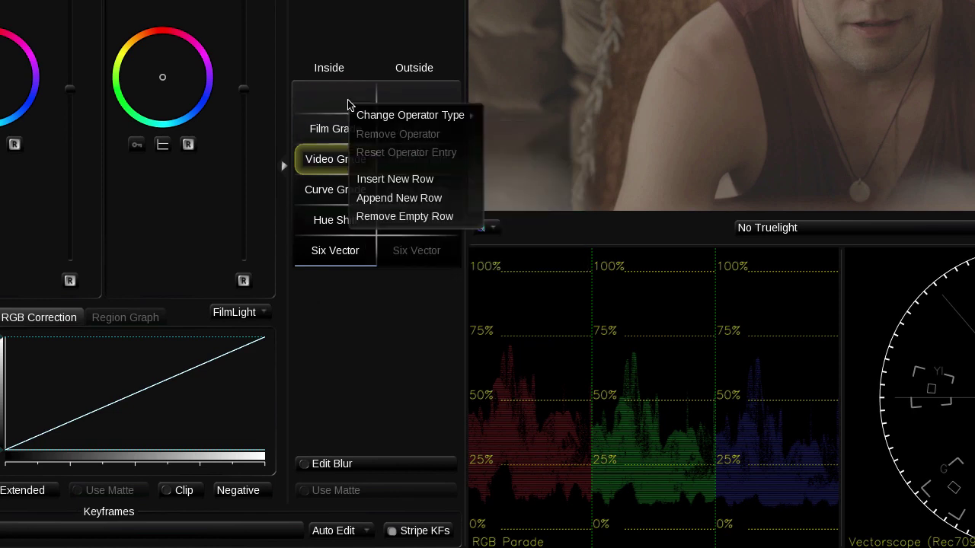
{"action": "mouse_move", "coordinate": [450, 116]}
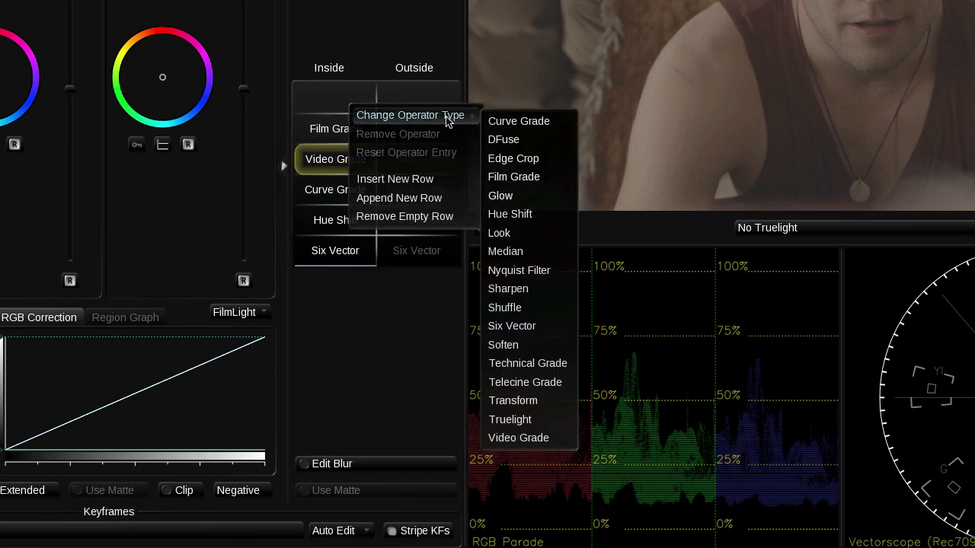
{"action": "left_click", "coordinate": [503, 424]}
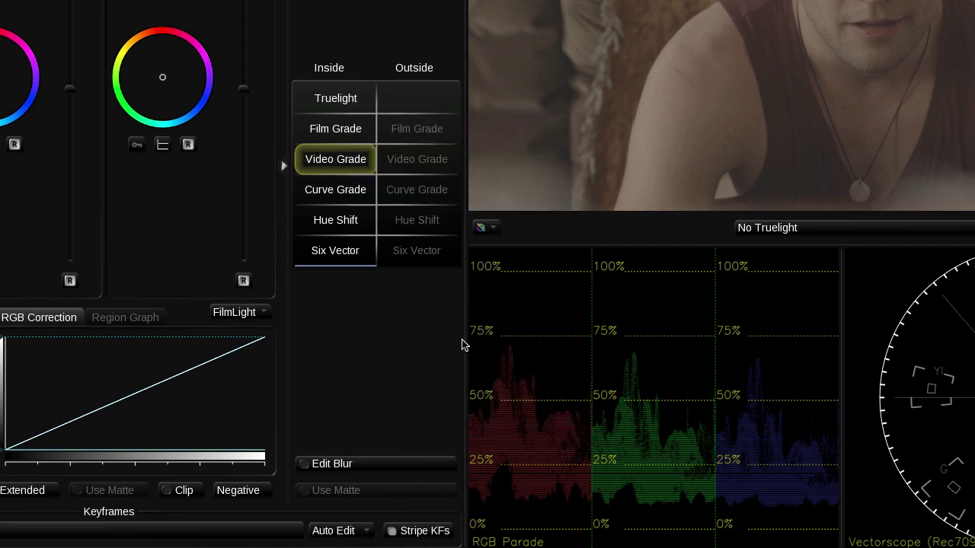
Load the AlexaV3 LogC2Video .cube into the Truelight operator, then add Layer 2.
{"action": "left_click", "coordinate": [343, 112]}
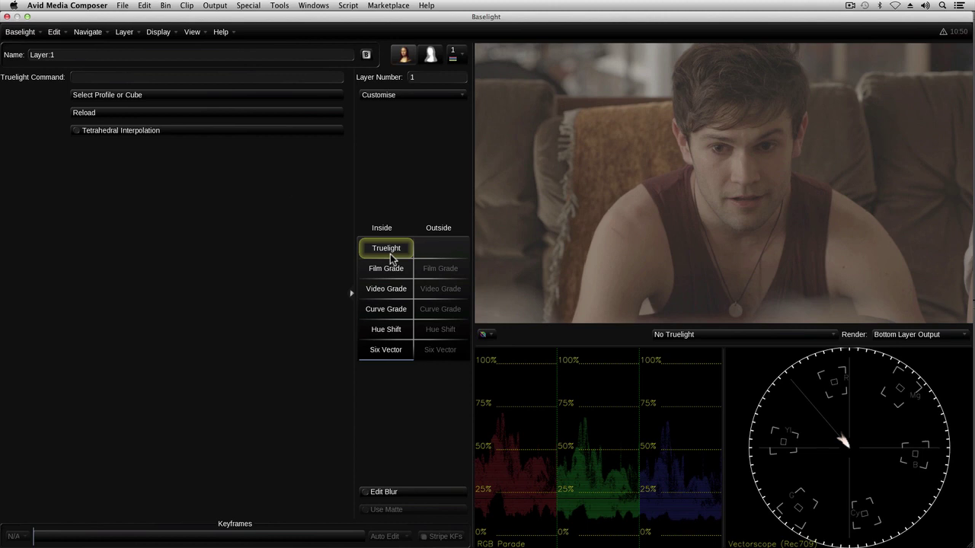
{"action": "left_click", "coordinate": [158, 97]}
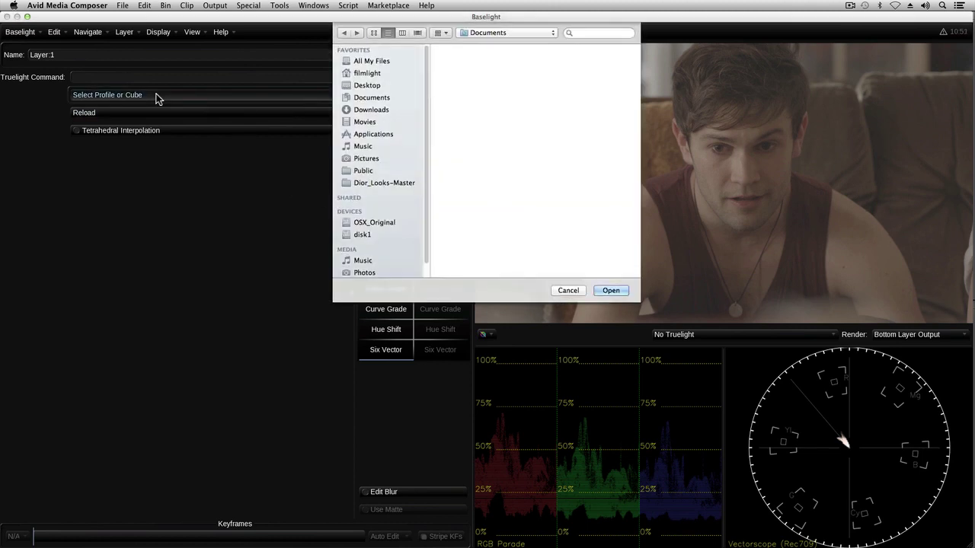
{"action": "left_click", "coordinate": [492, 57]}
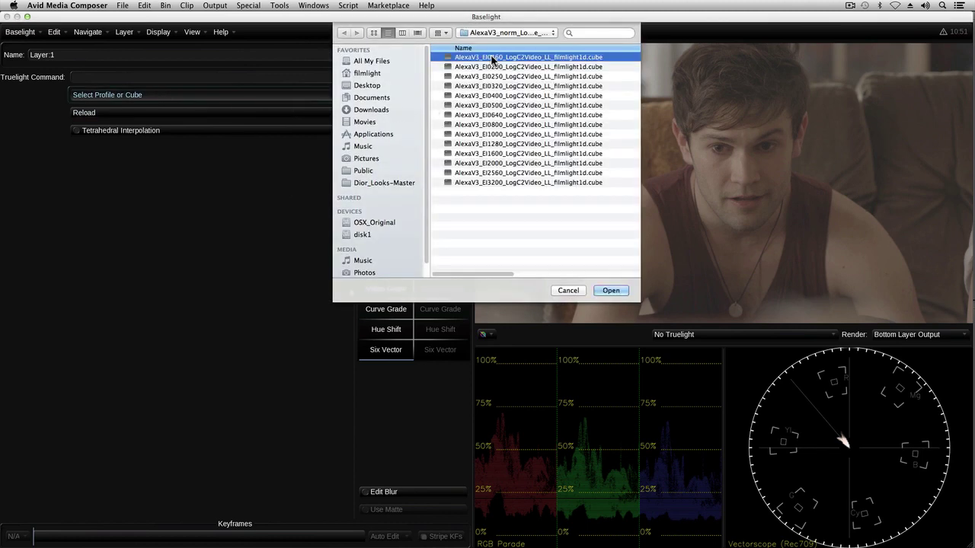
{"action": "left_click", "coordinate": [613, 291]}
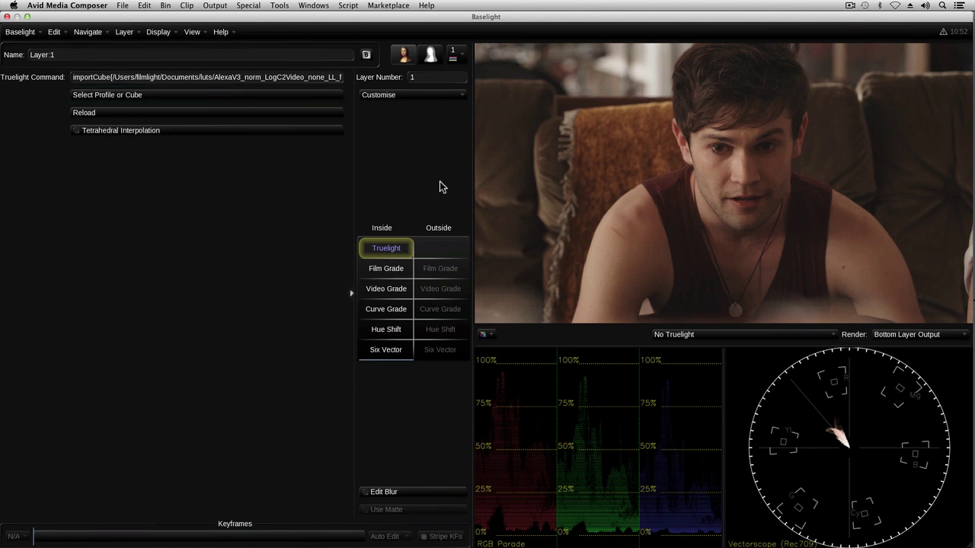
{"action": "key", "text": "p"}
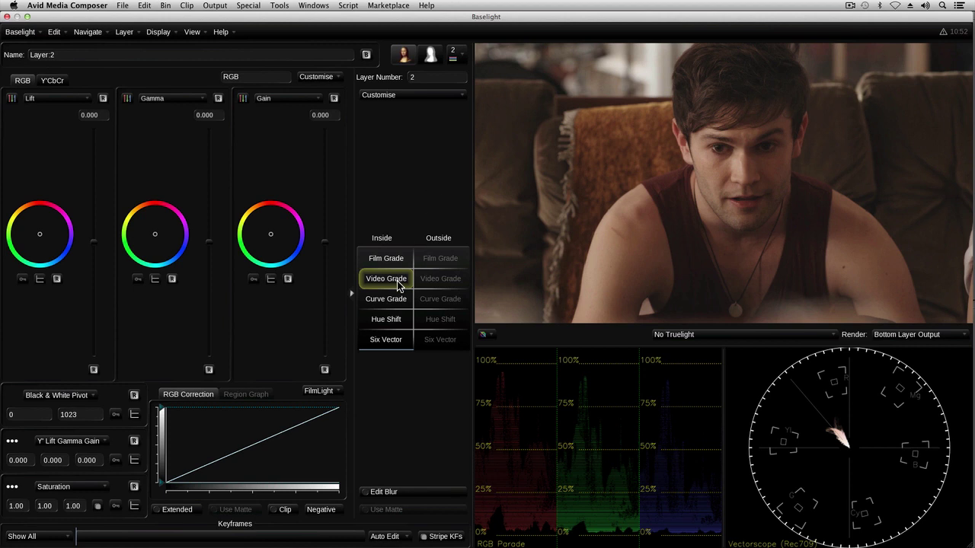
Drag Layer 2's wheels so lift and gamma read -0.013 and gain 0.063.
{"action": "mouse_move", "coordinate": [93, 242]}
{"action": "left_mouse_down"}
{"action": "mouse_move", "coordinate": [102, 232]}
{"action": "mouse_move", "coordinate": [100, 244]}
{"action": "left_mouse_up"}
{"action": "mouse_move", "coordinate": [323, 242]}
{"action": "left_mouse_down"}
{"action": "mouse_move", "coordinate": [324, 210]}
{"action": "mouse_move", "coordinate": [323, 239]}
{"action": "left_mouse_up"}
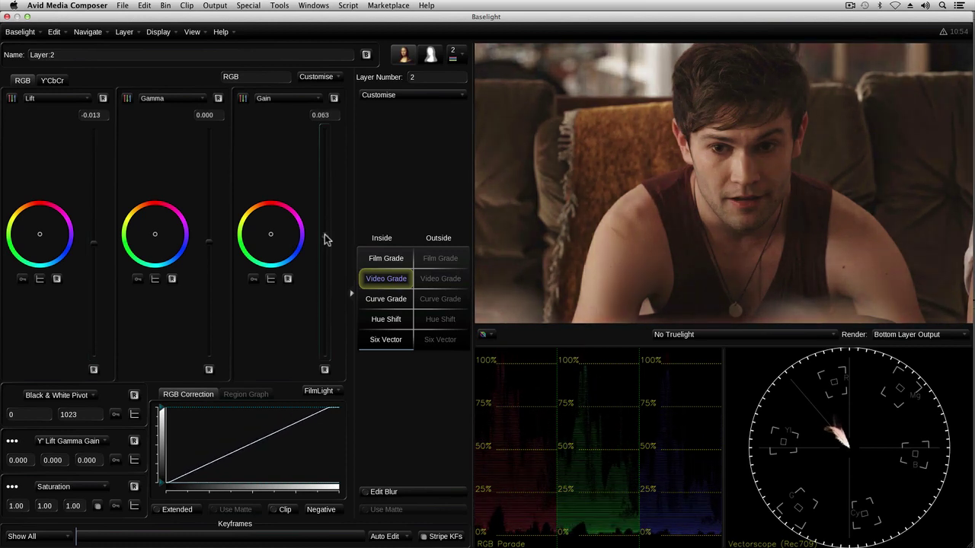
{"action": "mouse_move", "coordinate": [211, 244]}
{"action": "left_mouse_down"}
{"action": "mouse_move", "coordinate": [214, 219]}
{"action": "mouse_move", "coordinate": [211, 255]}
{"action": "mouse_move", "coordinate": [213, 245]}
{"action": "left_mouse_up"}
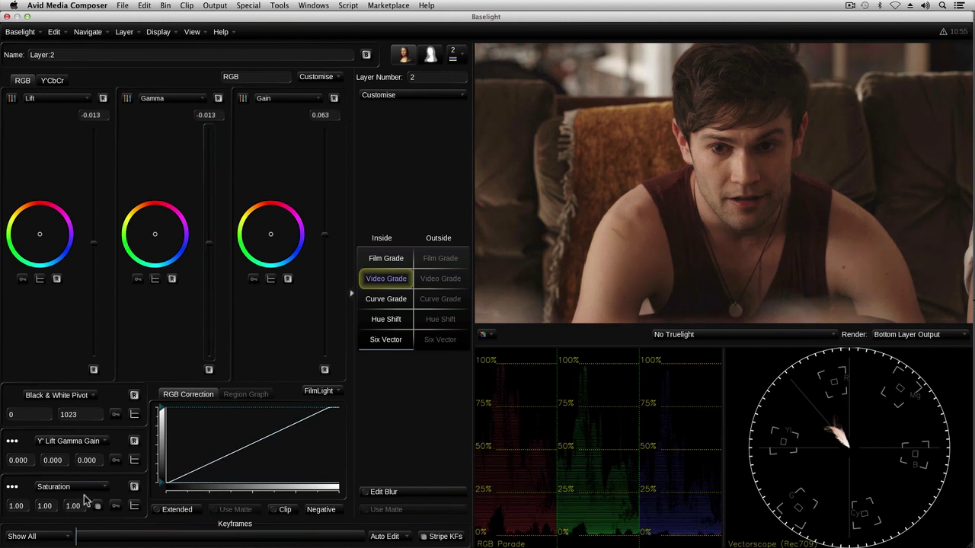
{"action": "scroll", "coordinate": [86, 500], "scroll_direction": "down", "scroll_amount": 15}
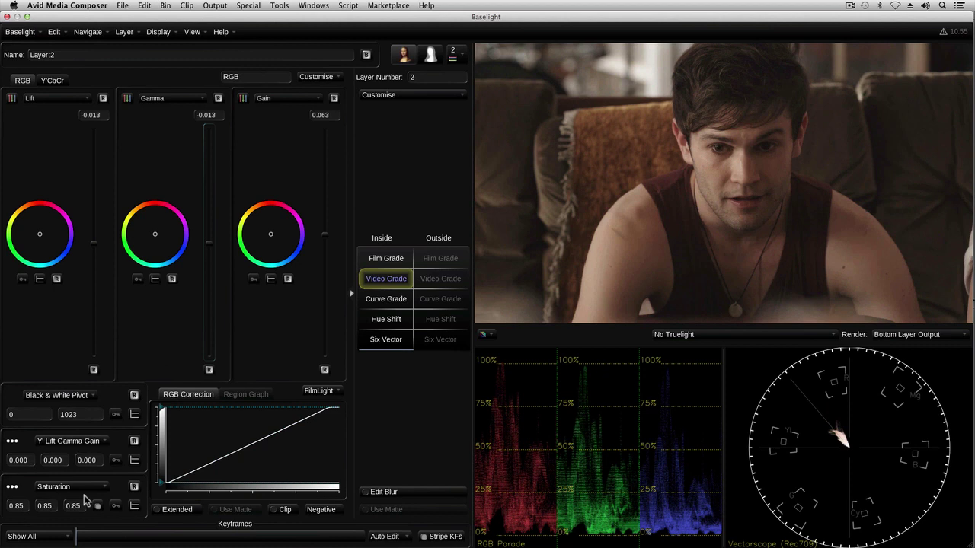
{"action": "scroll", "coordinate": [86, 500], "scroll_direction": "up", "scroll_amount": 20}
Show Saturation on the third wheel and reset it to 1.00.
{"action": "left_click", "coordinate": [284, 100]}
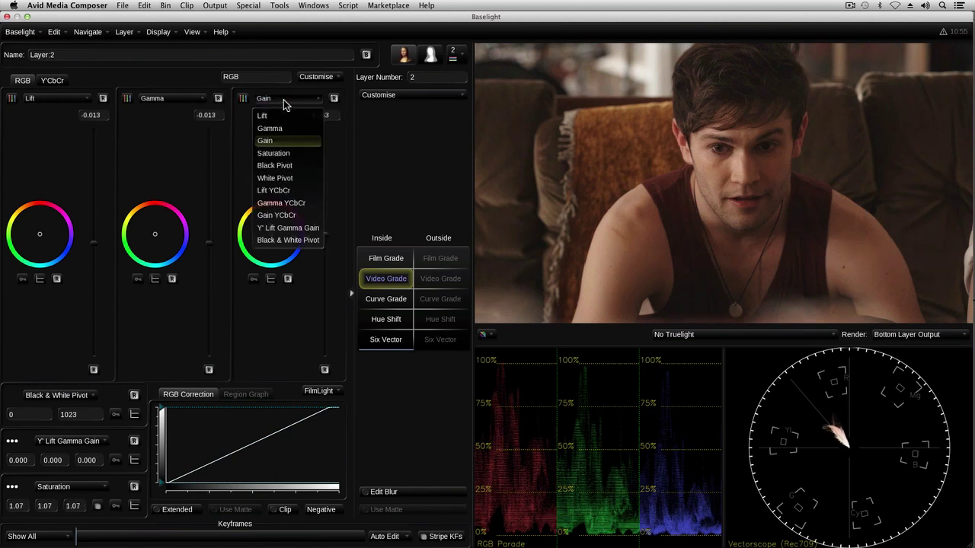
{"action": "left_click", "coordinate": [291, 153]}
{"action": "scroll", "coordinate": [325, 262], "scroll_direction": "up", "scroll_amount": 20}
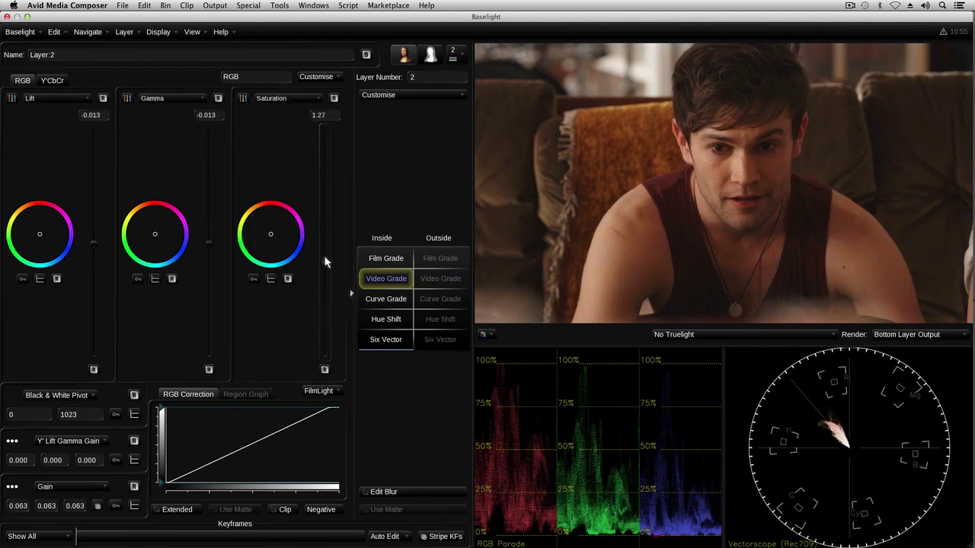
{"action": "scroll", "coordinate": [324, 262], "scroll_direction": "down", "scroll_amount": 20}
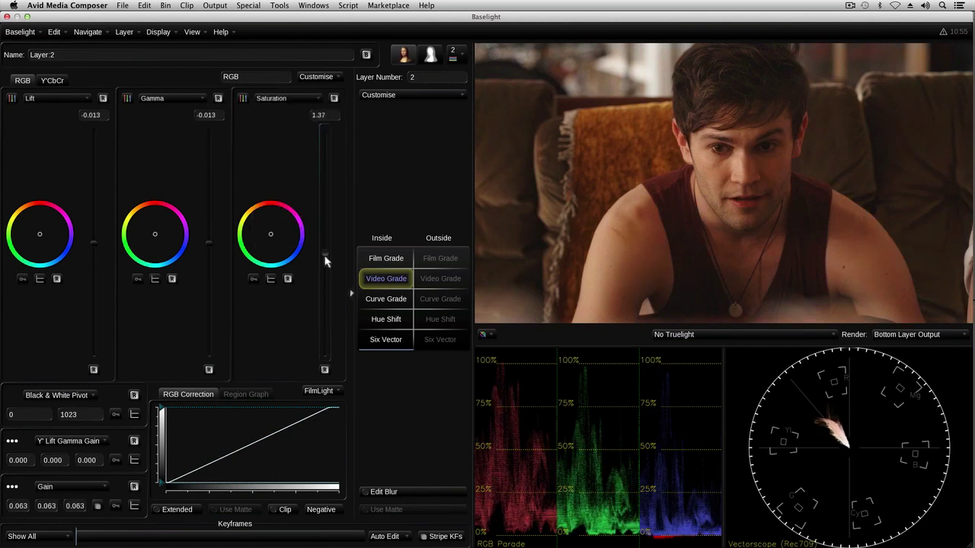
{"action": "left_click", "coordinate": [325, 370]}
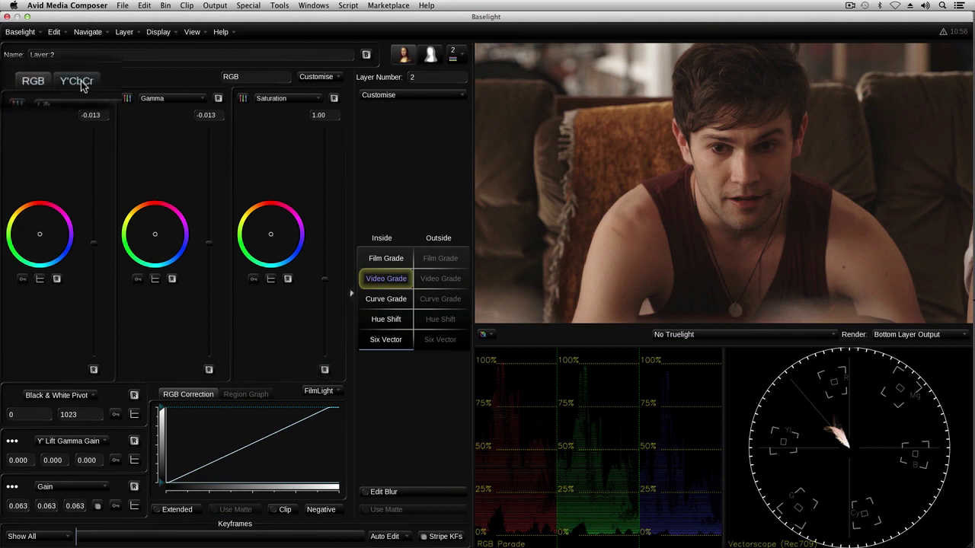
Try raising gain on the Y'CbCr wheels, then return to RGB with the third wheel on Gain.
{"action": "left_click", "coordinate": [82, 87]}
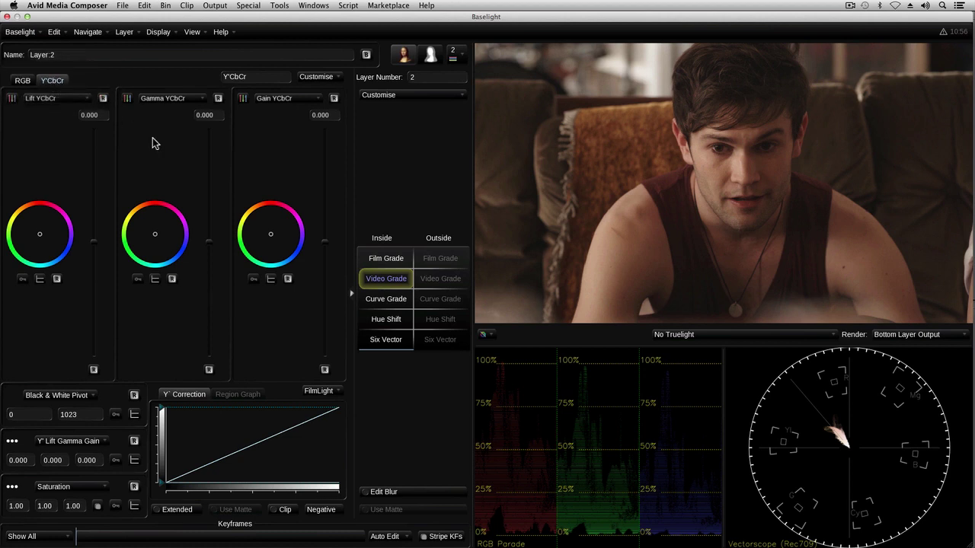
{"action": "left_click_drag", "start_coordinate": [325, 246], "coordinate": [311, 205]}
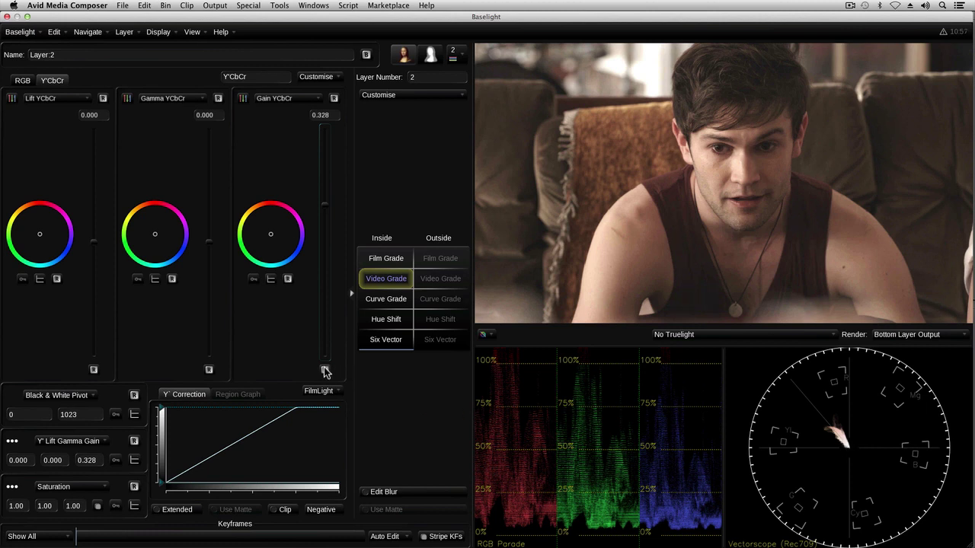
{"action": "left_click", "coordinate": [31, 81]}
{"action": "left_click", "coordinate": [278, 98]}
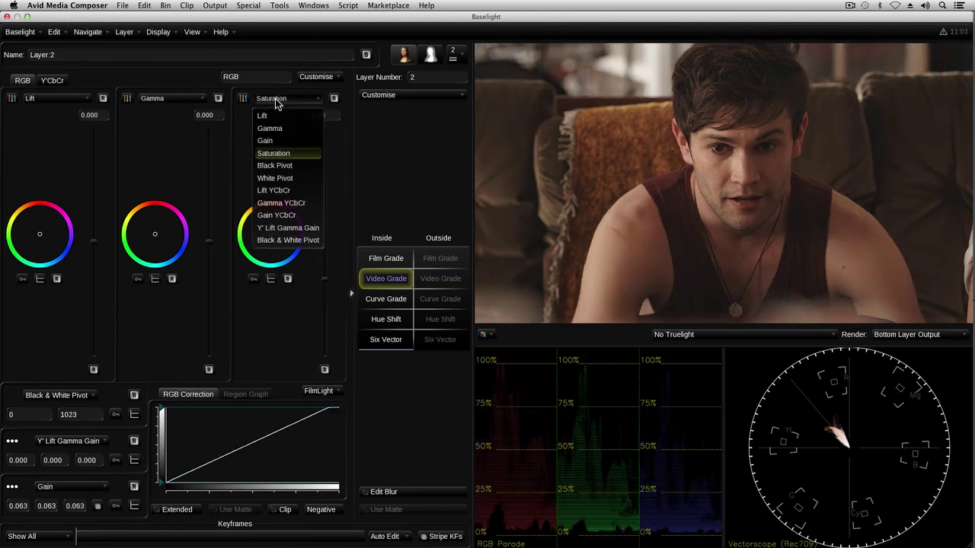
{"action": "left_click", "coordinate": [281, 144]}
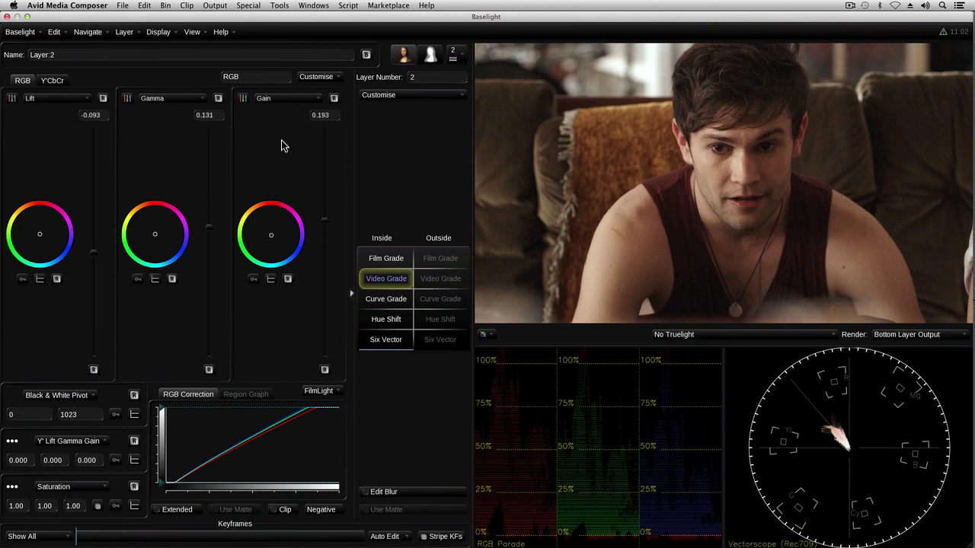
Play the shot and refine lift to -0.093, gamma to 0.130 and gain to 0.219.
{"action": "key", "text": "space"}
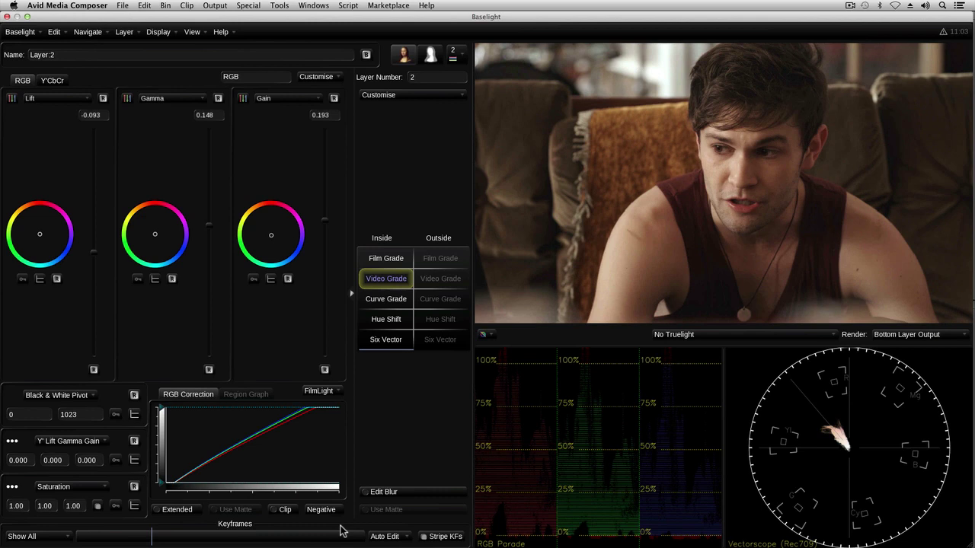
{"action": "mouse_move", "coordinate": [209, 225]}
{"action": "left_mouse_down"}
{"action": "mouse_move", "coordinate": [203, 274]}
{"action": "mouse_move", "coordinate": [211, 220]}
{"action": "mouse_move", "coordinate": [211, 228]}
{"action": "left_mouse_up"}
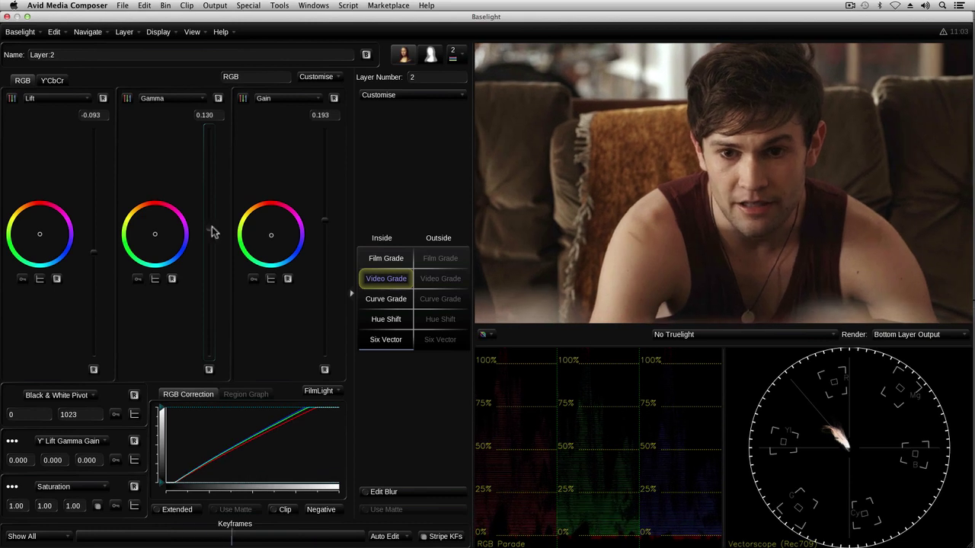
{"action": "mouse_move", "coordinate": [329, 224]}
{"action": "left_mouse_down"}
{"action": "mouse_move", "coordinate": [326, 200]}
{"action": "mouse_move", "coordinate": [323, 222]}
{"action": "left_mouse_up"}
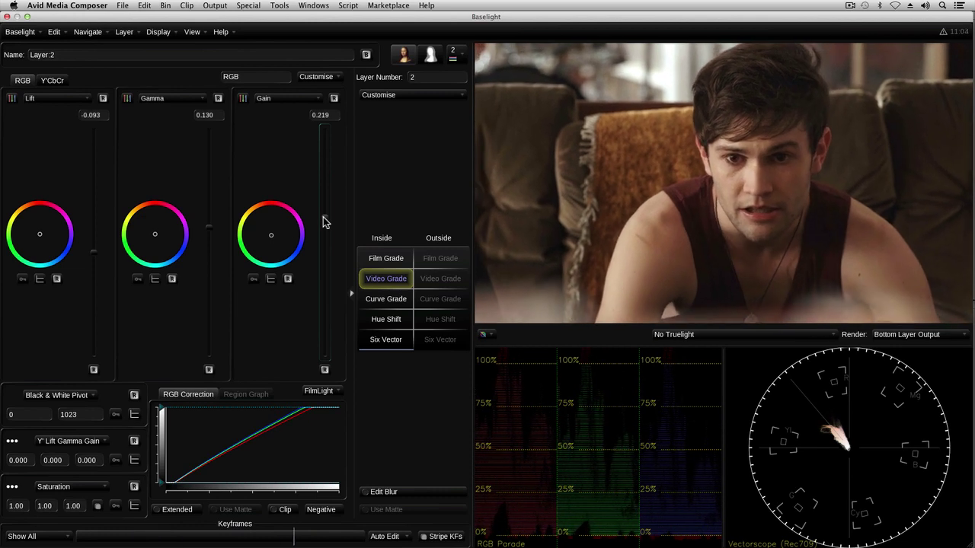
Close Baselight and the Effect Editor, then scrub to and play back the graded sofa shot.
{"action": "left_click", "coordinate": [7, 17]}
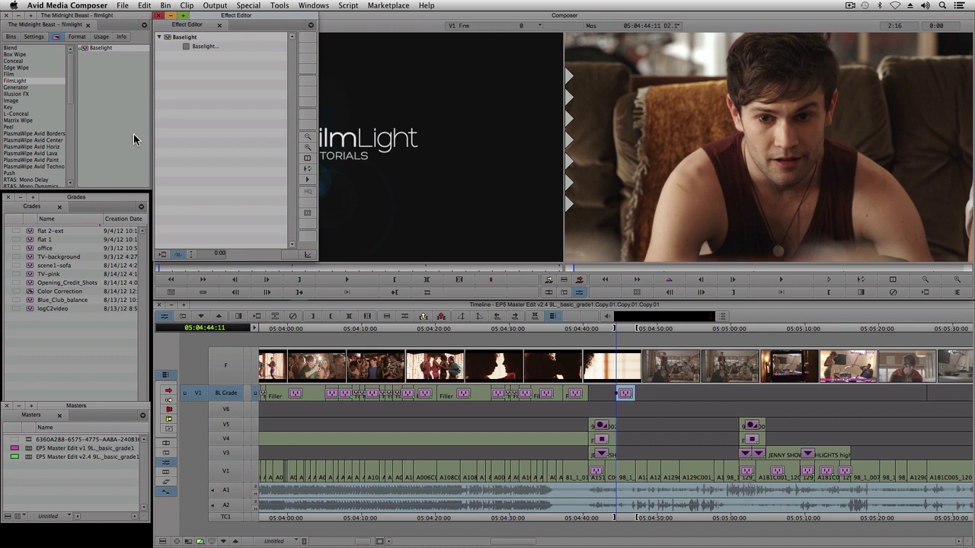
{"action": "left_click", "coordinate": [614, 330]}
{"action": "mouse_move", "coordinate": [609, 329]}
{"action": "left_mouse_down"}
{"action": "mouse_move", "coordinate": [622, 327]}
{"action": "mouse_move", "coordinate": [606, 330]}
{"action": "left_mouse_up"}
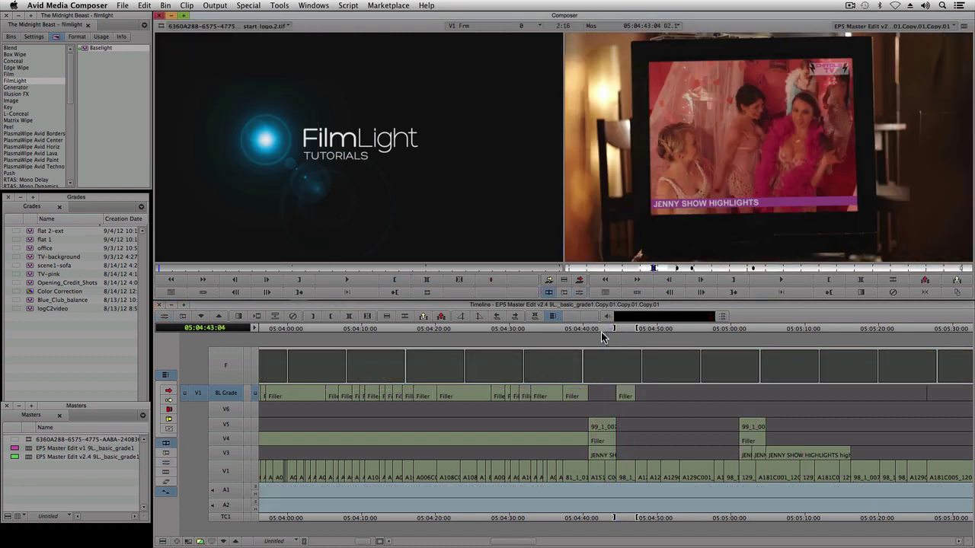
{"action": "key", "text": "space"}
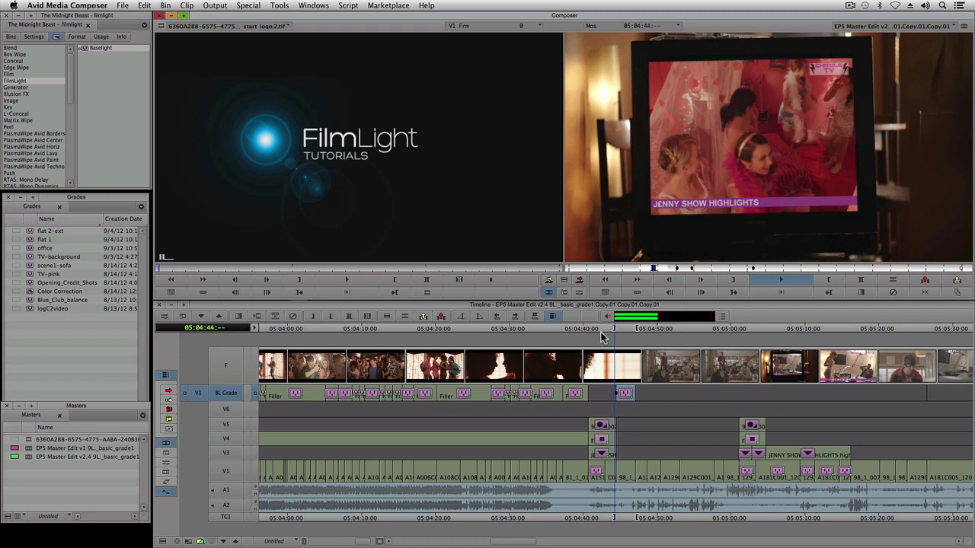
{"action": "key", "text": "space"}
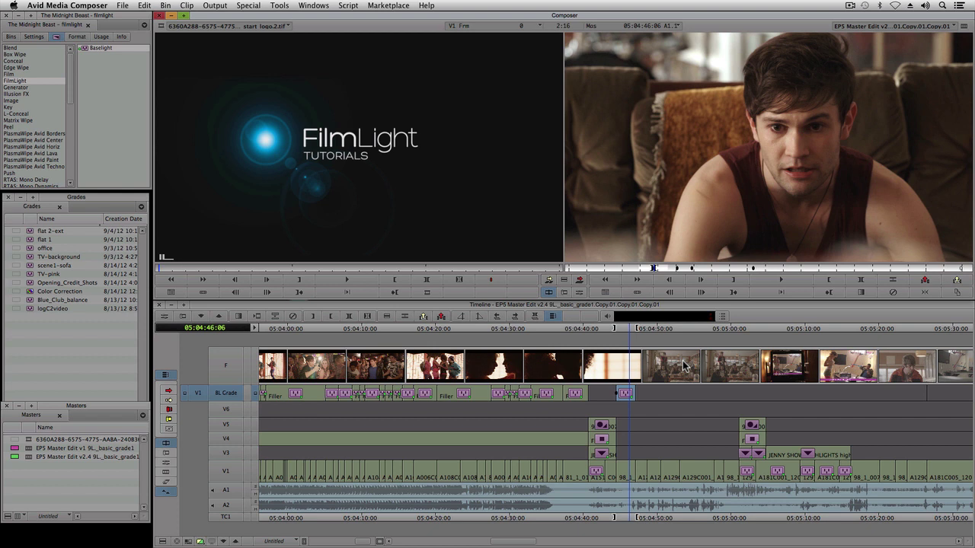
Extend the BL Grade edit rightward in trim mode, then move to the red-jacket shot at 05:04:59:01.
{"action": "left_click", "coordinate": [565, 291]}
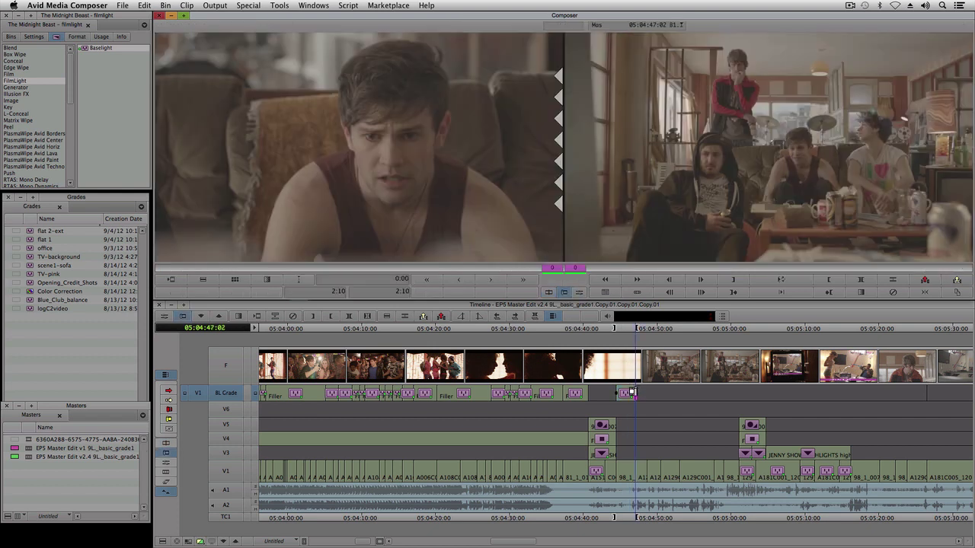
{"action": "left_click_drag", "start_coordinate": [636, 390], "coordinate": [743, 396]}
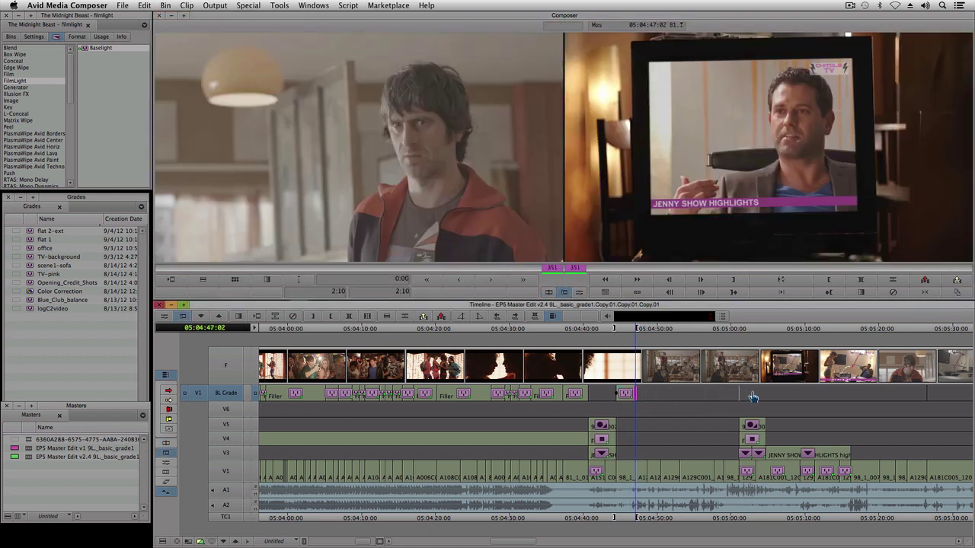
{"action": "left_click_drag", "start_coordinate": [721, 328], "coordinate": [731, 349]}
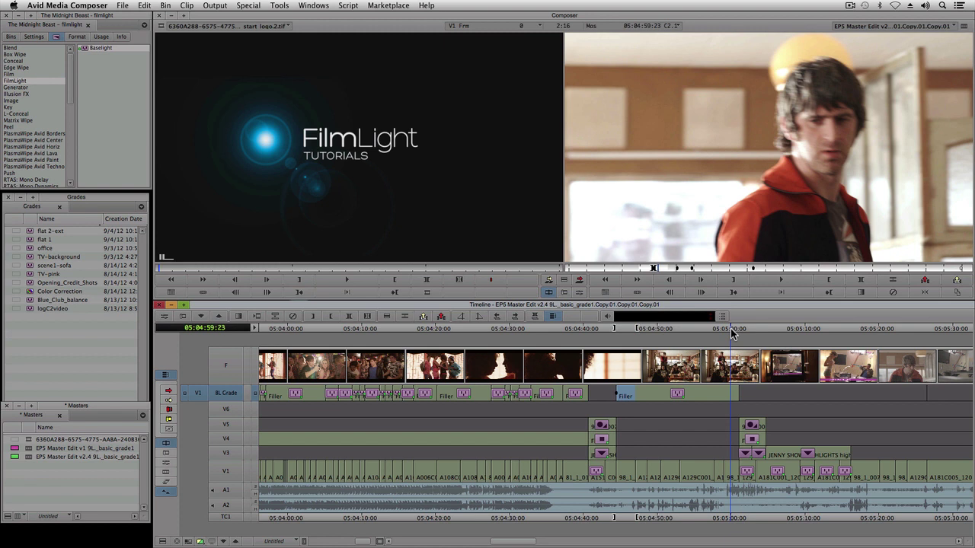
{"action": "left_click", "coordinate": [731, 328]}
{"action": "left_click", "coordinate": [886, 283]}
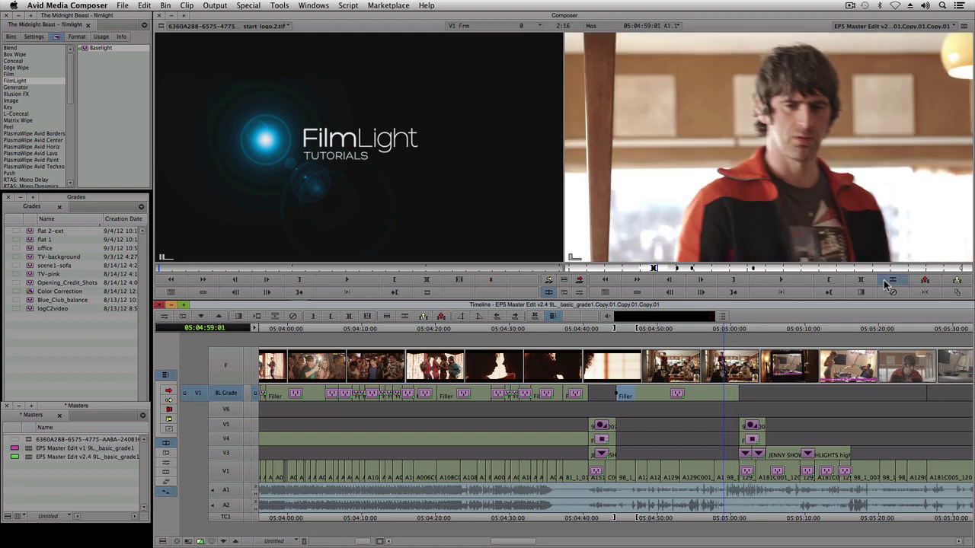
Reopen Baselight, add Layer 3 and pull its Film Grade highlights down to -0.325.
{"action": "left_click", "coordinate": [581, 293]}
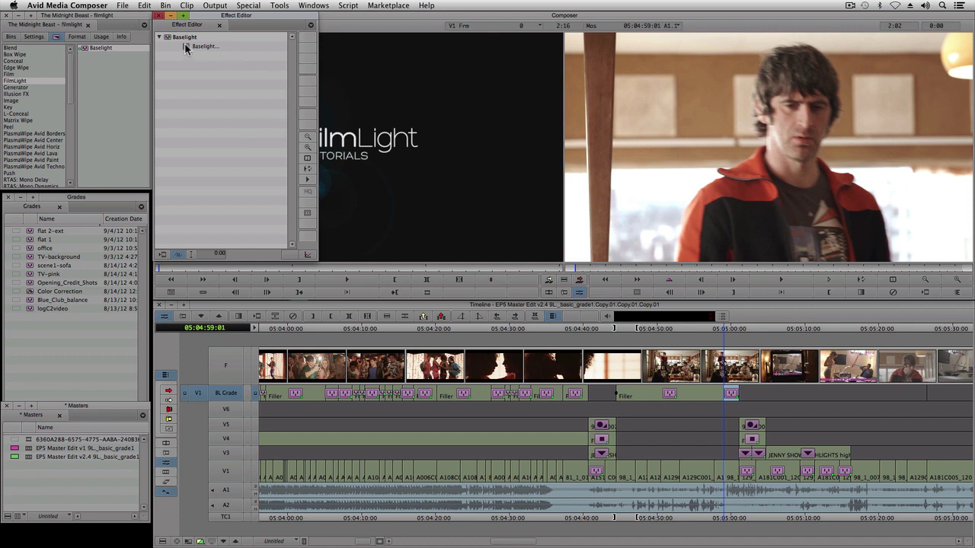
{"action": "left_click", "coordinate": [188, 47]}
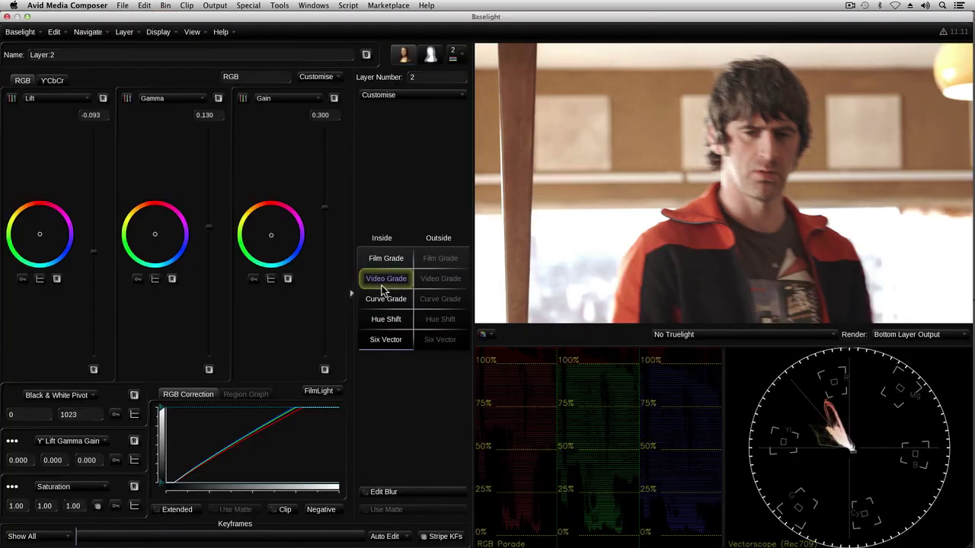
{"action": "key", "text": "p"}
{"action": "left_click", "coordinate": [386, 259]}
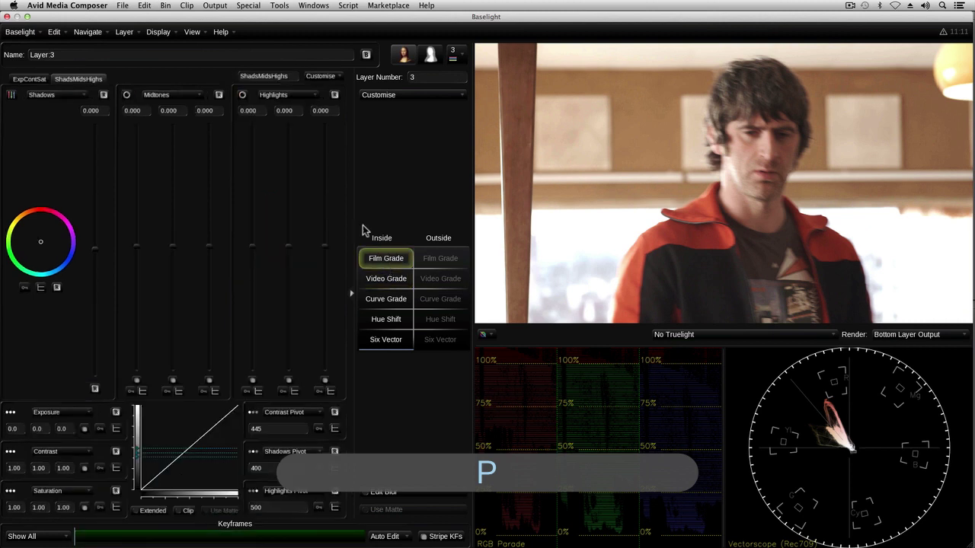
{"action": "left_click_drag", "start_coordinate": [288, 246], "coordinate": [288, 328]}
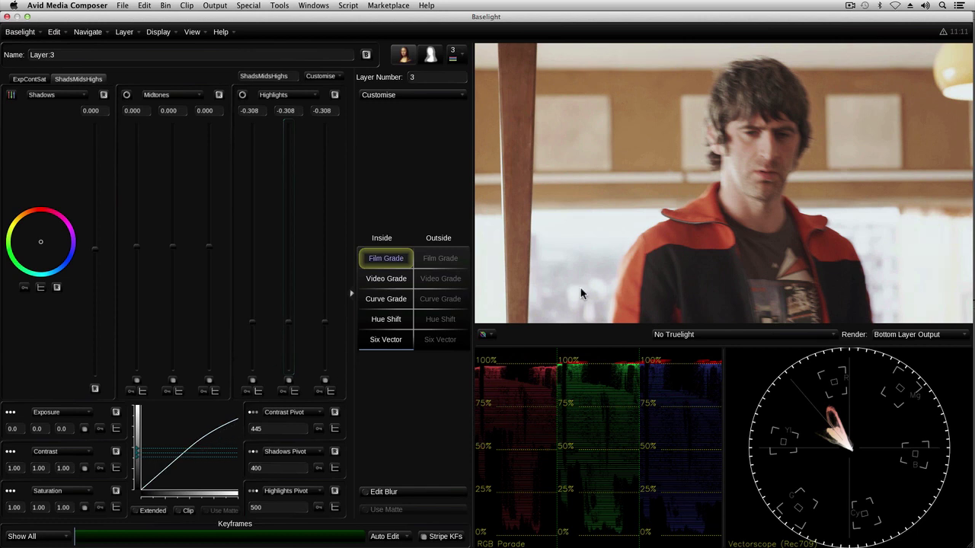
{"action": "left_click_drag", "start_coordinate": [291, 331], "coordinate": [290, 332]}
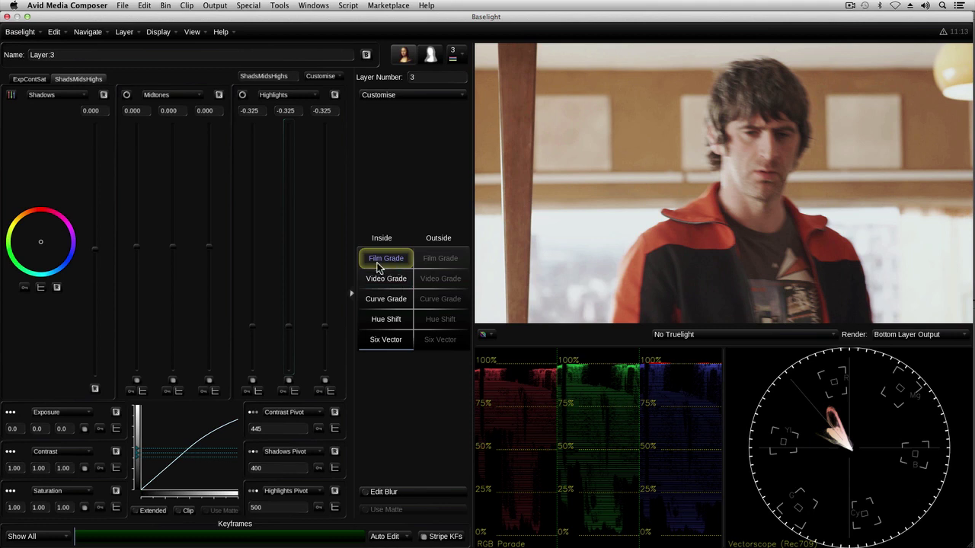
Lower the Film Grade exposure to -3.8 on the ExpContSat wheels.
{"action": "left_click", "coordinate": [32, 78]}
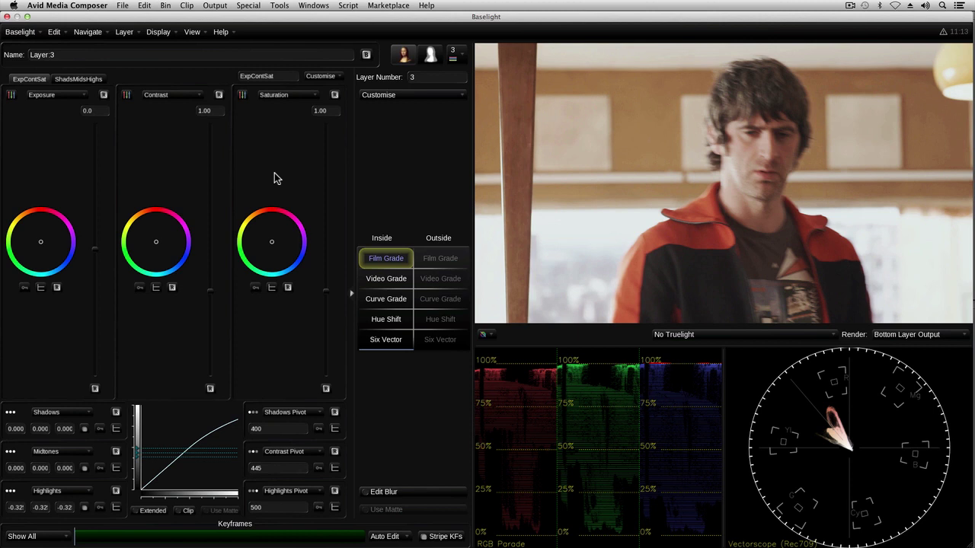
{"action": "left_click", "coordinate": [386, 299]}
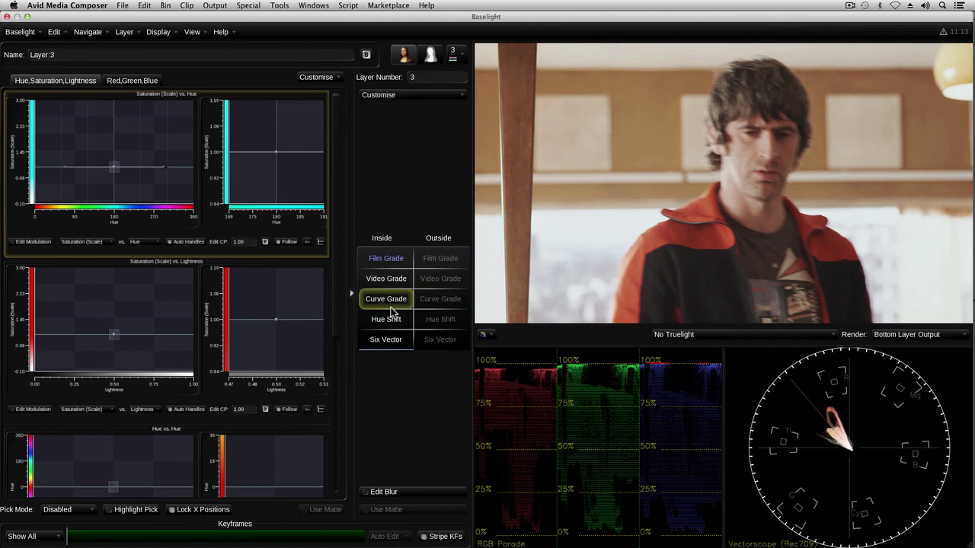
{"action": "left_click", "coordinate": [391, 324]}
{"action": "left_click", "coordinate": [391, 338]}
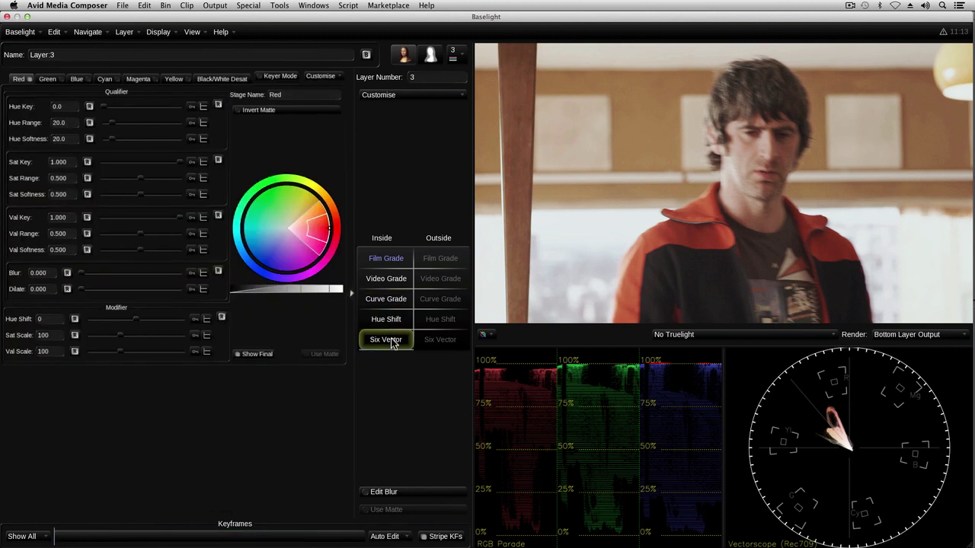
{"action": "left_click", "coordinate": [393, 263]}
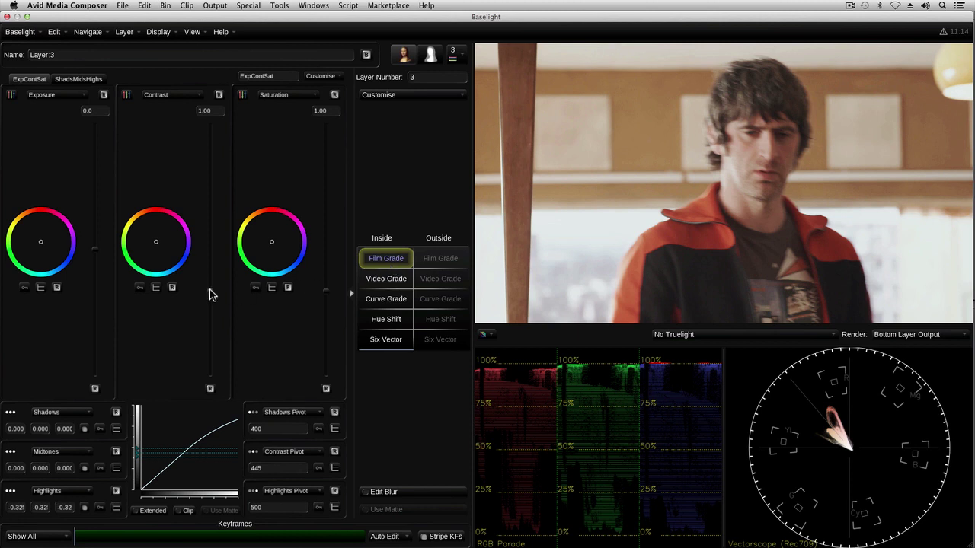
{"action": "left_click_drag", "start_coordinate": [96, 252], "coordinate": [94, 279]}
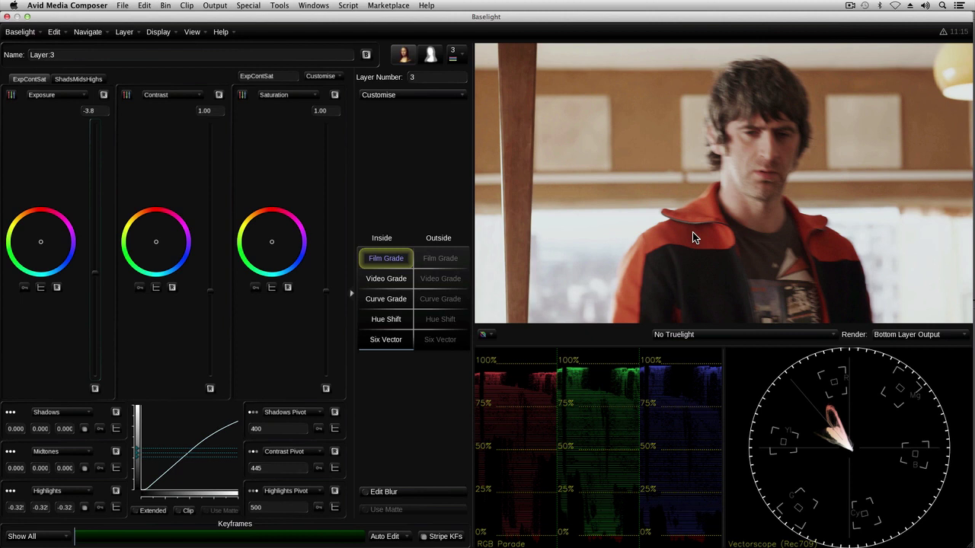
{"action": "key", "text": "F5"}
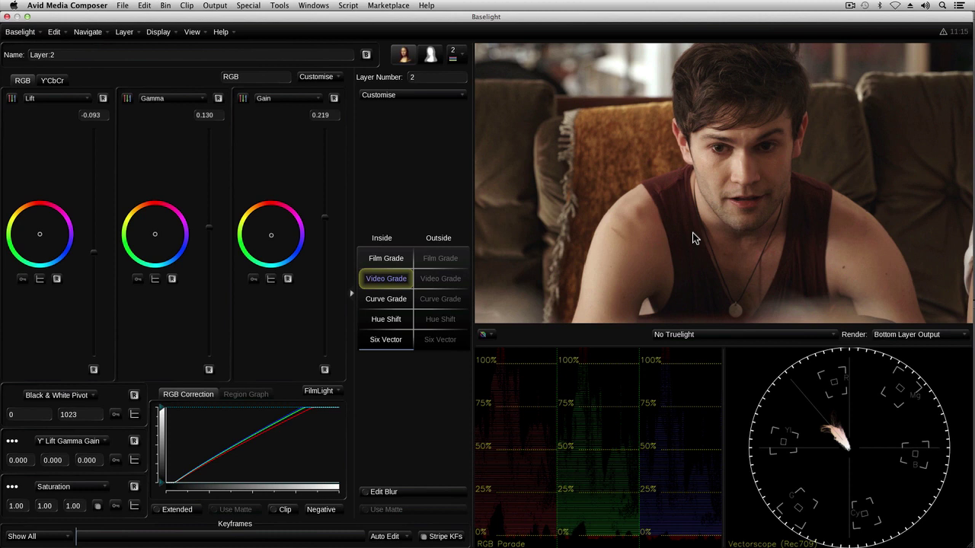
{"action": "left_click_drag", "start_coordinate": [90, 539], "coordinate": [264, 538]}
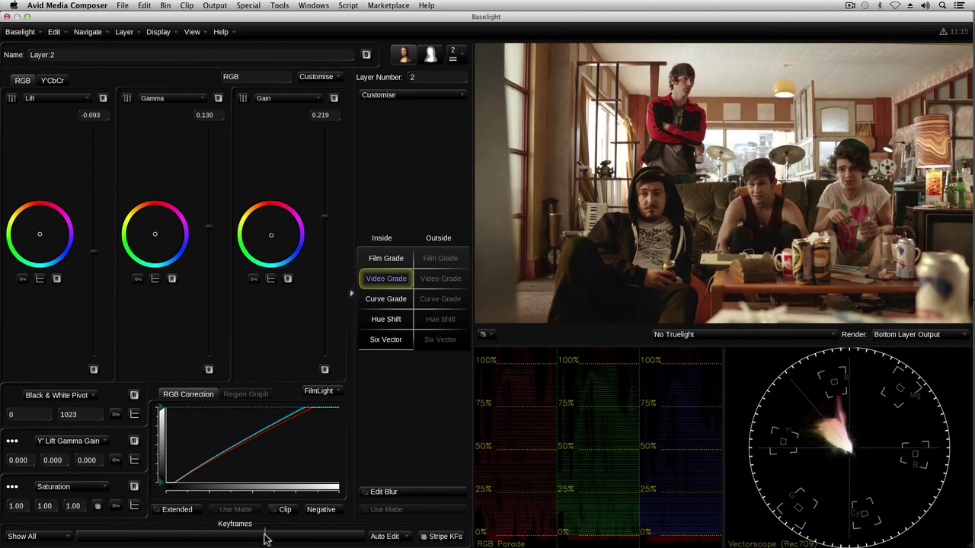
{"action": "left_click", "coordinate": [651, 119]}
{"action": "left_click_drag", "start_coordinate": [651, 119], "coordinate": [649, 119]}
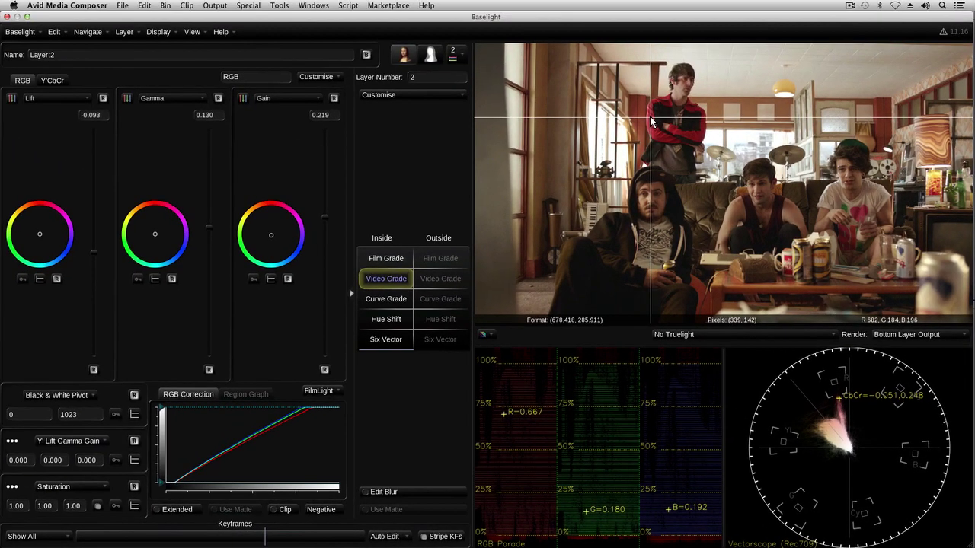
{"action": "left_click_drag", "start_coordinate": [651, 120], "coordinate": [651, 120]}
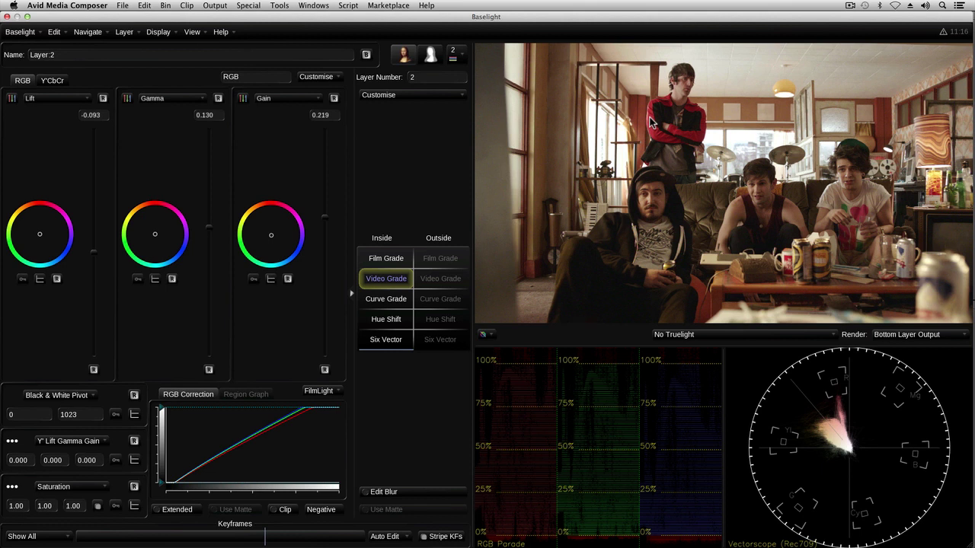
{"action": "key", "text": "a"}
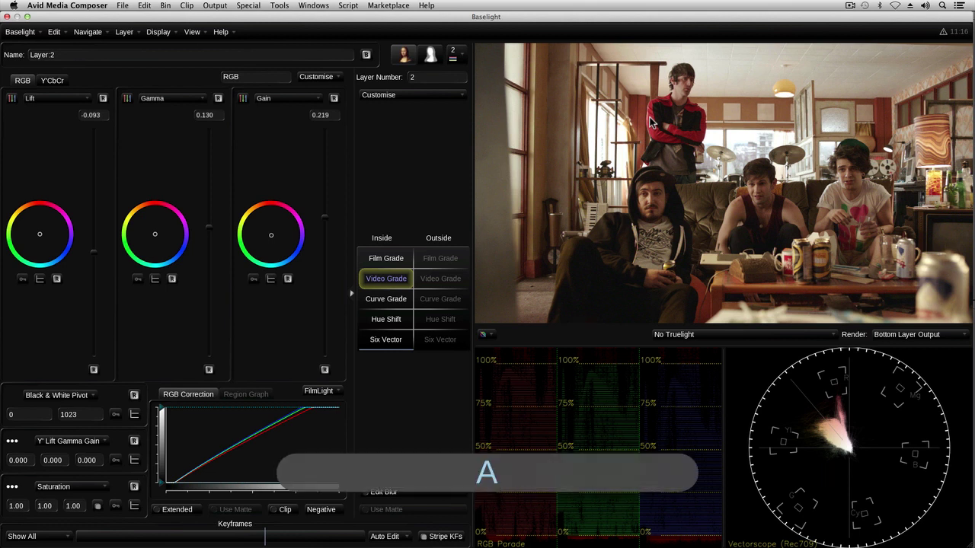
{"action": "key", "text": "F6"}
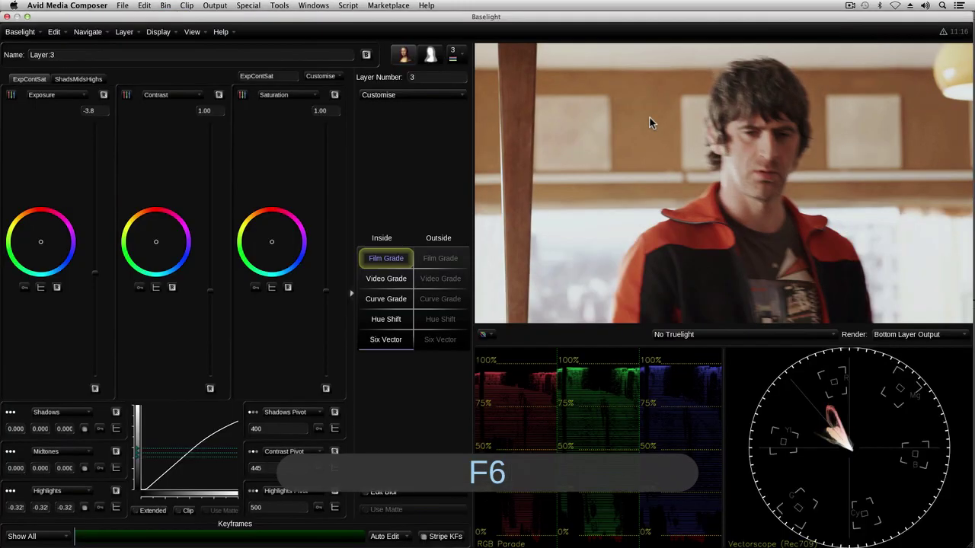
Shift the red hue up to 0.12 and pull yellow down slightly, checking against a reference wipe.
{"action": "mouse_move", "coordinate": [651, 240]}
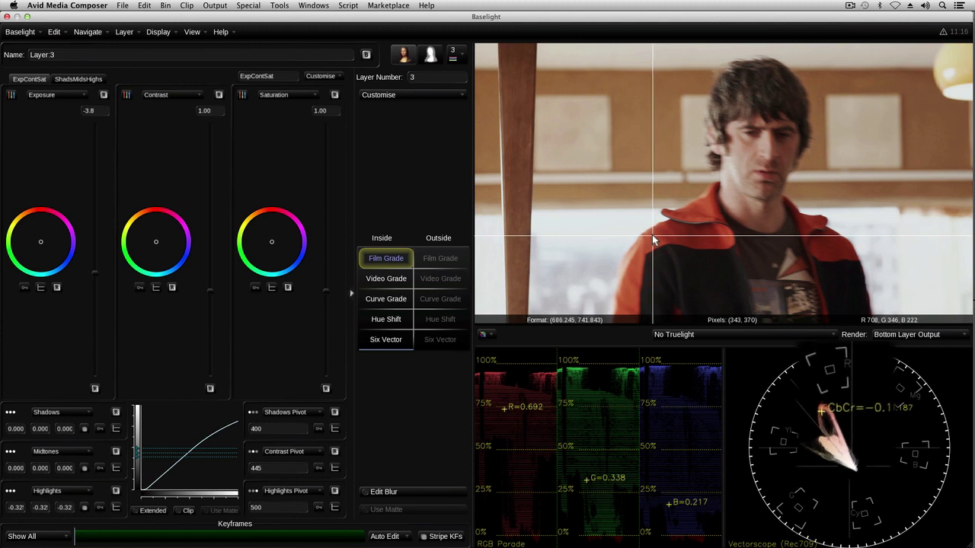
{"action": "left_click", "coordinate": [386, 320]}
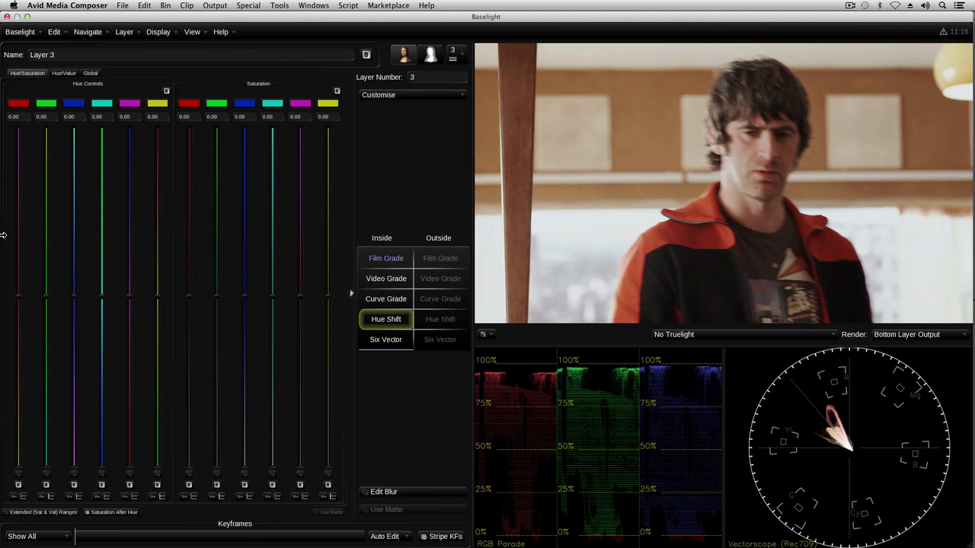
{"action": "left_click_drag", "start_coordinate": [18, 298], "coordinate": [19, 280]}
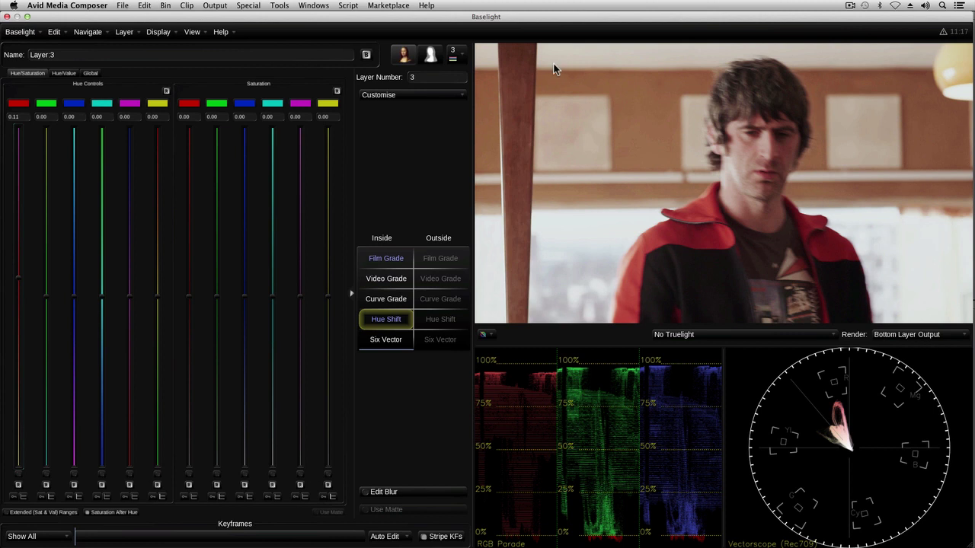
{"action": "mouse_move", "coordinate": [553, 67]}
{"action": "left_mouse_down"}
{"action": "mouse_move", "coordinate": [640, 141]}
{"action": "mouse_move", "coordinate": [716, 183]}
{"action": "left_mouse_up"}
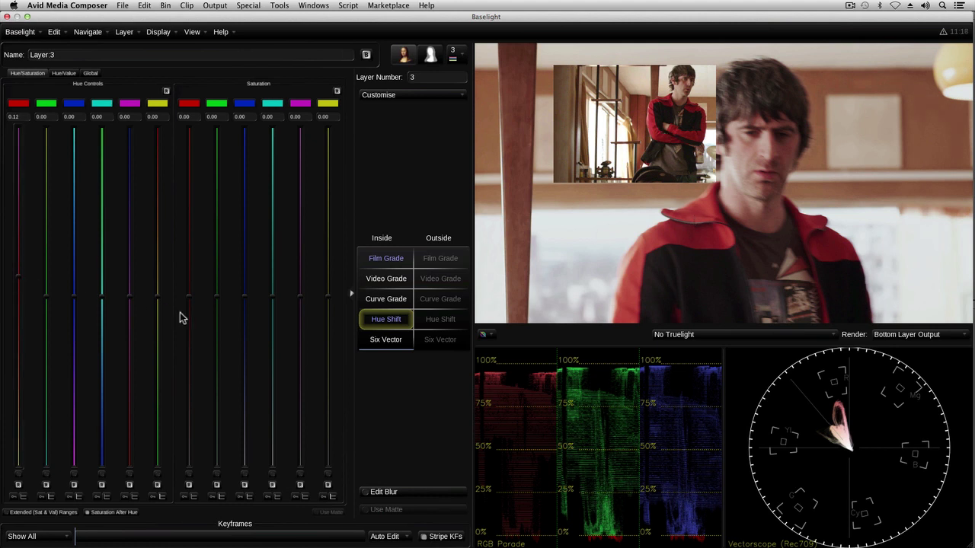
{"action": "left_click", "coordinate": [67, 73]}
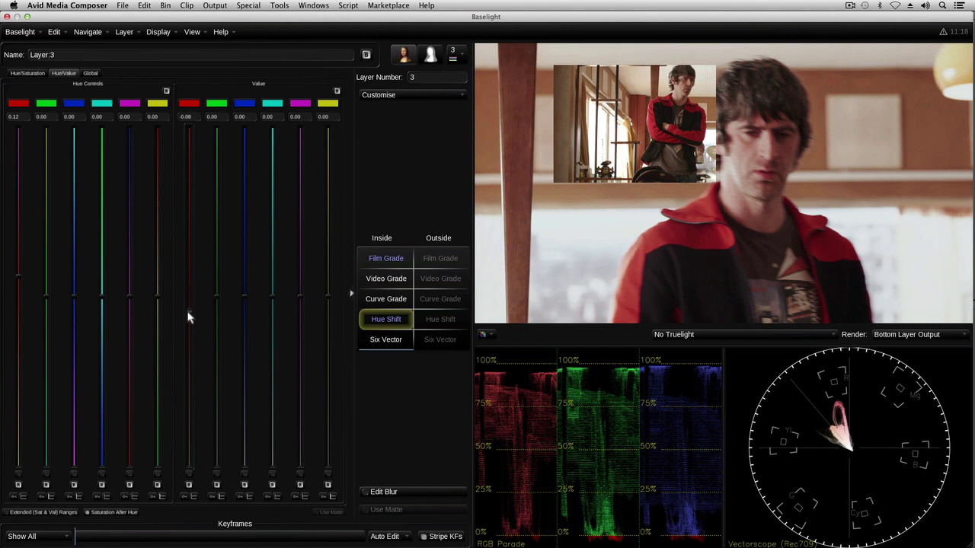
{"action": "left_click", "coordinate": [31, 73]}
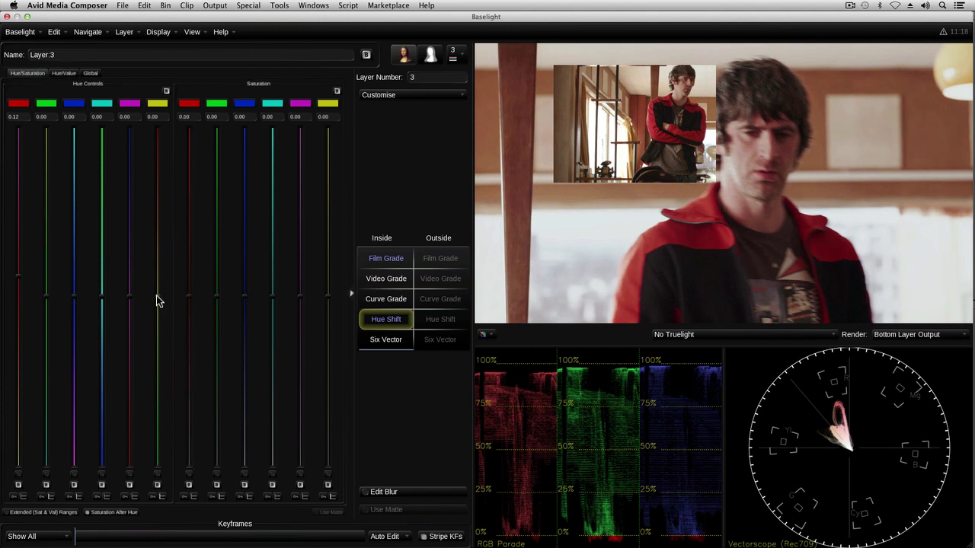
{"action": "left_click_drag", "start_coordinate": [156, 295], "coordinate": [157, 306]}
Set Film Grade exposure to -6.0 and saturation to 0.94, then close Baselight.
{"action": "left_click", "coordinate": [386, 259]}
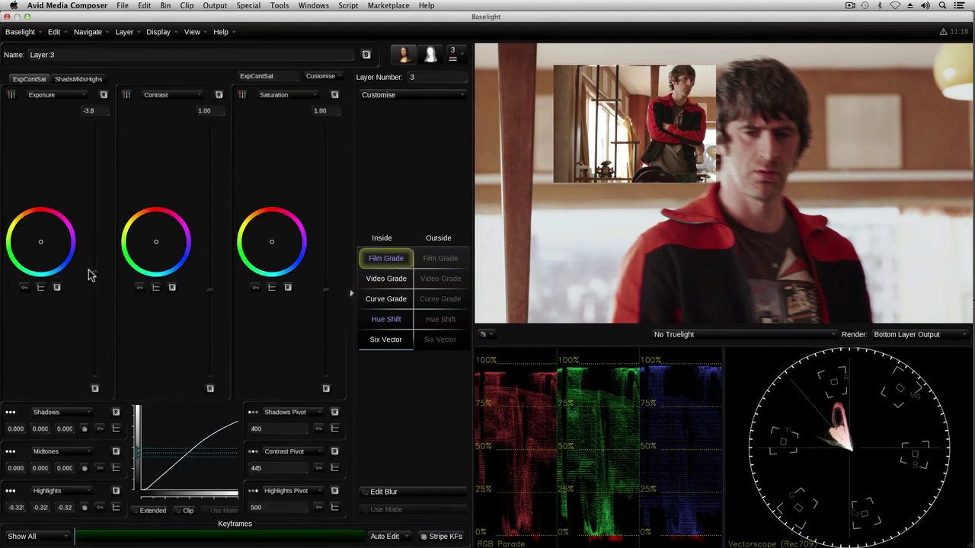
{"action": "left_click_drag", "start_coordinate": [327, 298], "coordinate": [326, 302]}
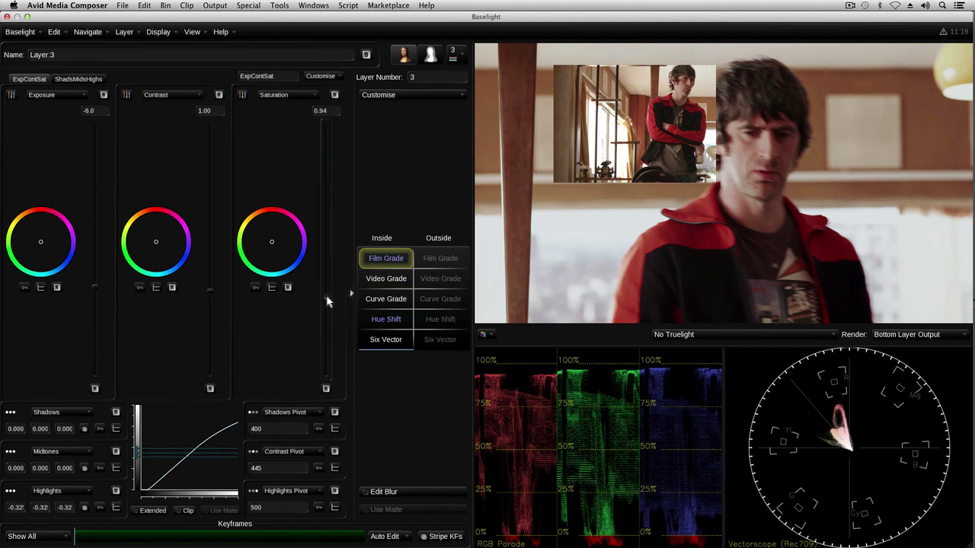
{"action": "left_click", "coordinate": [7, 17]}
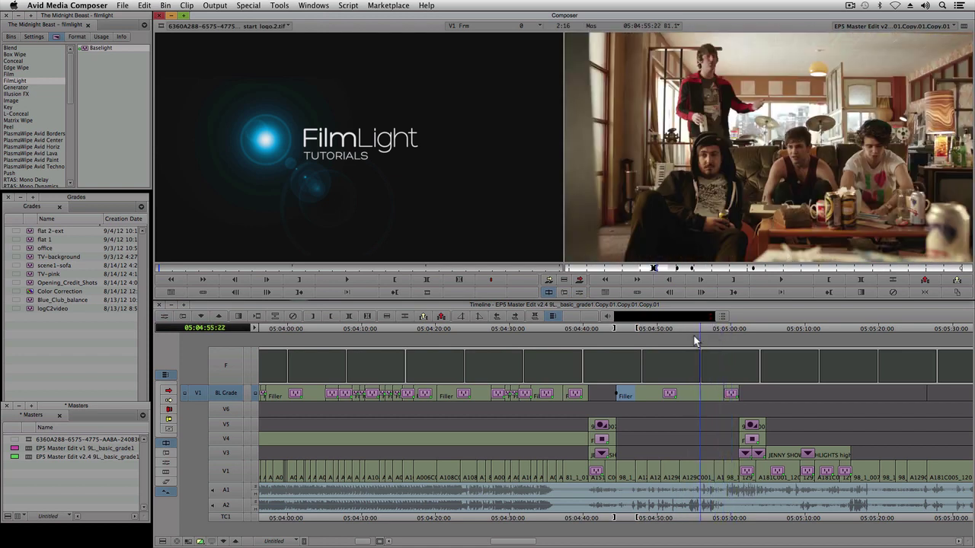
Save the current Baselight grade to the Grades bin as 'Base grade scene 1'.
{"action": "left_click", "coordinate": [686, 336]}
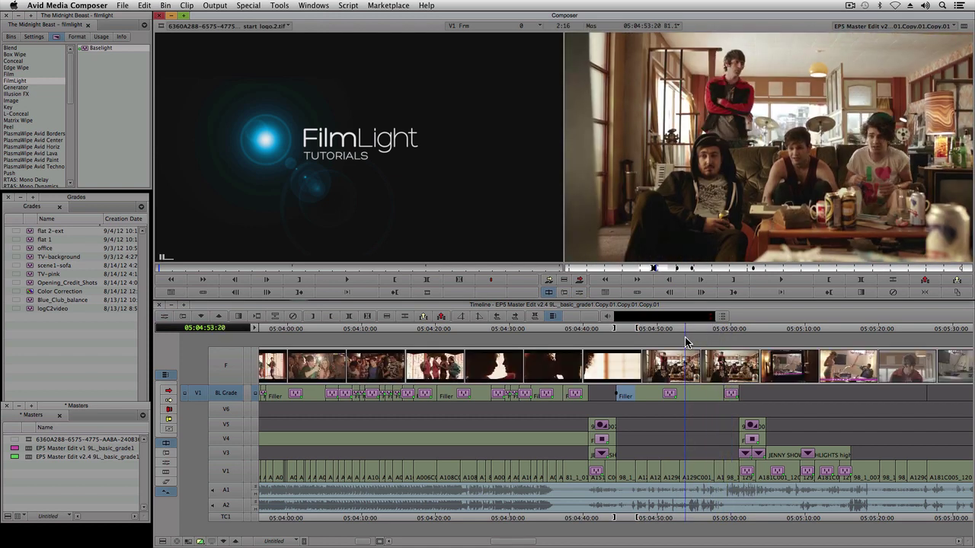
{"action": "left_click", "coordinate": [581, 293]}
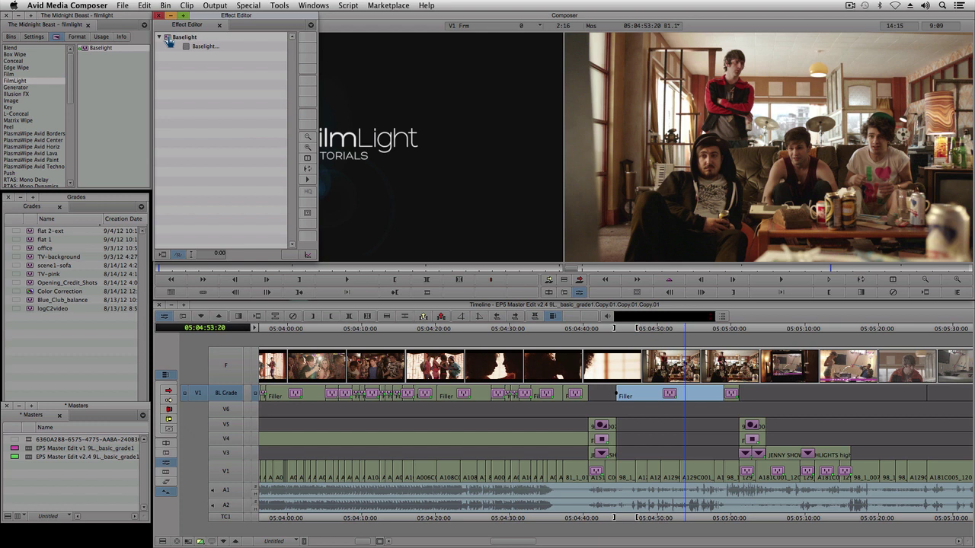
{"action": "left_click_drag", "start_coordinate": [169, 42], "coordinate": [50, 338]}
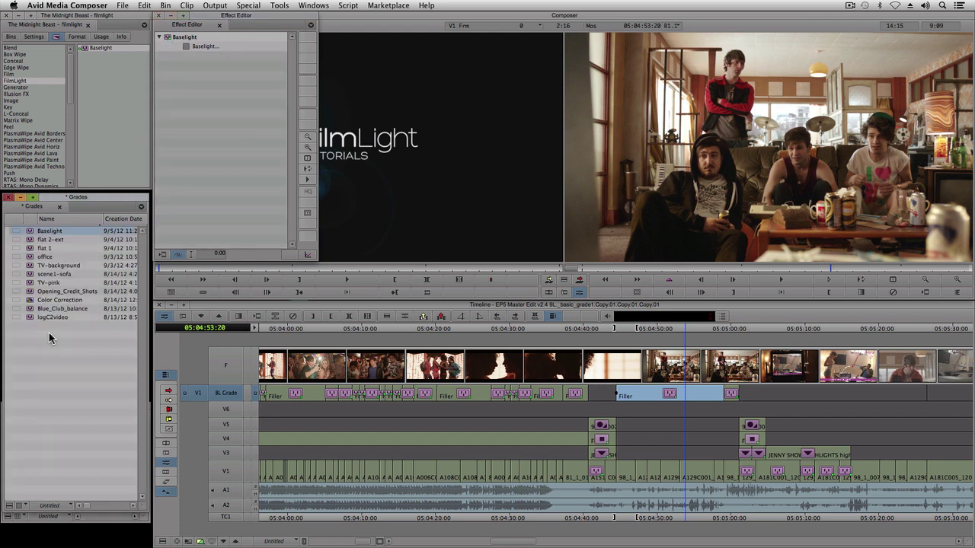
{"action": "left_click", "coordinate": [53, 234]}
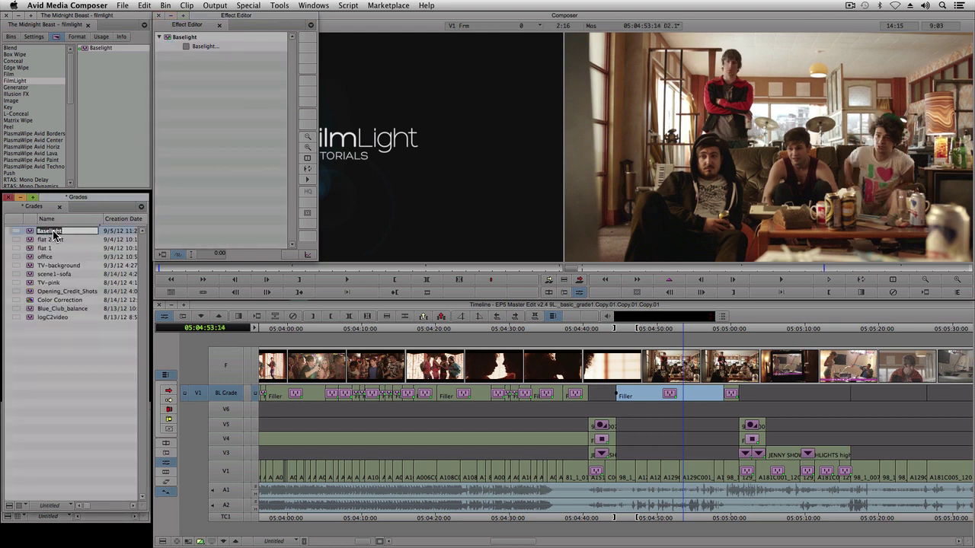
{"action": "type", "text": "Base grade scene 1"}
{"action": "key", "text": "Return"}
Drop the Baselight grade onto the BL Grade filler above the office shot, parking at 05:05:33:02.
{"action": "left_click_drag", "start_coordinate": [30, 231], "coordinate": [769, 403]}
{"action": "left_click", "coordinate": [904, 333]}
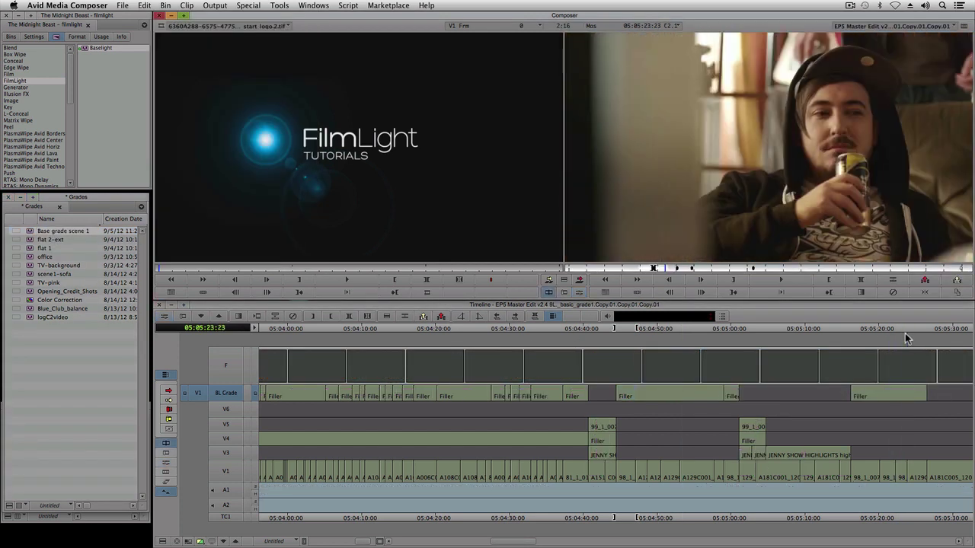
{"action": "left_click_drag", "start_coordinate": [511, 542], "coordinate": [539, 543]}
{"action": "left_click_drag", "start_coordinate": [606, 332], "coordinate": [625, 333]}
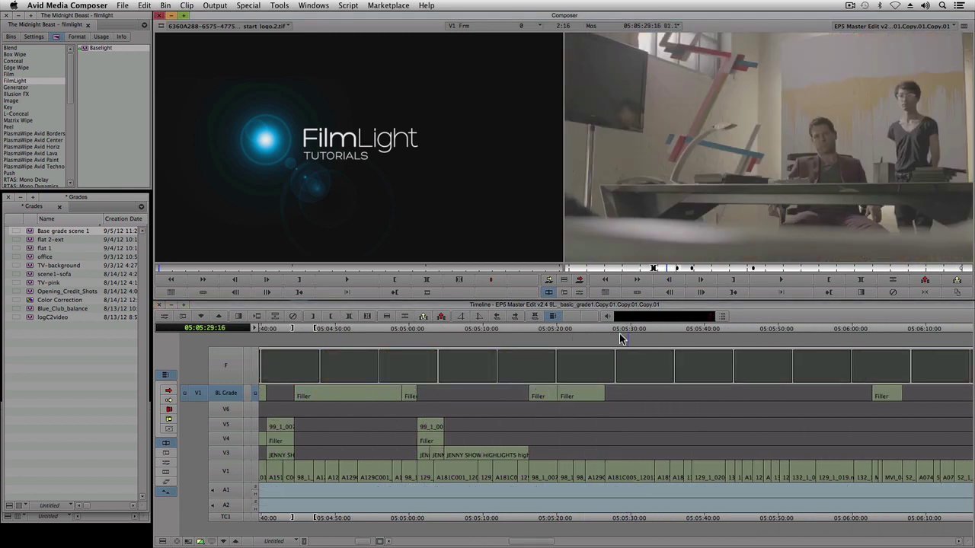
{"action": "left_click", "coordinate": [604, 393]}
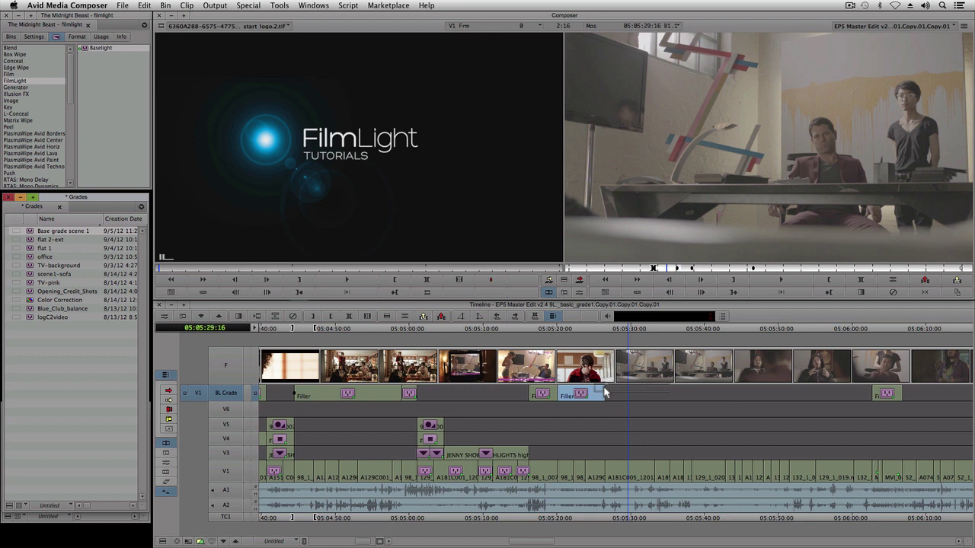
{"action": "left_click_drag", "start_coordinate": [606, 393], "coordinate": [619, 394]}
{"action": "left_click", "coordinate": [653, 335]}
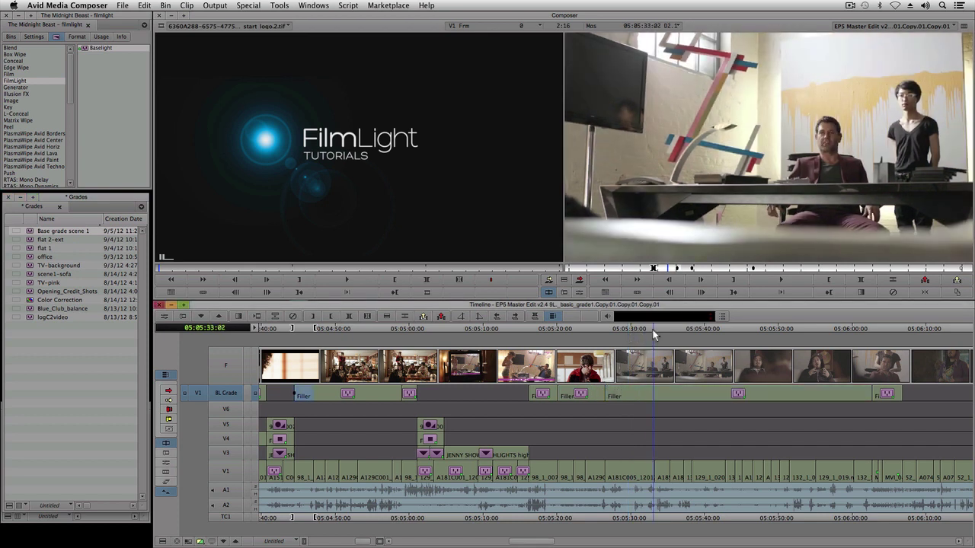
Open the office shot's Baselight grade from the Effect Editor and scrub through its frames.
{"action": "left_click", "coordinate": [640, 334]}
{"action": "left_click", "coordinate": [580, 292]}
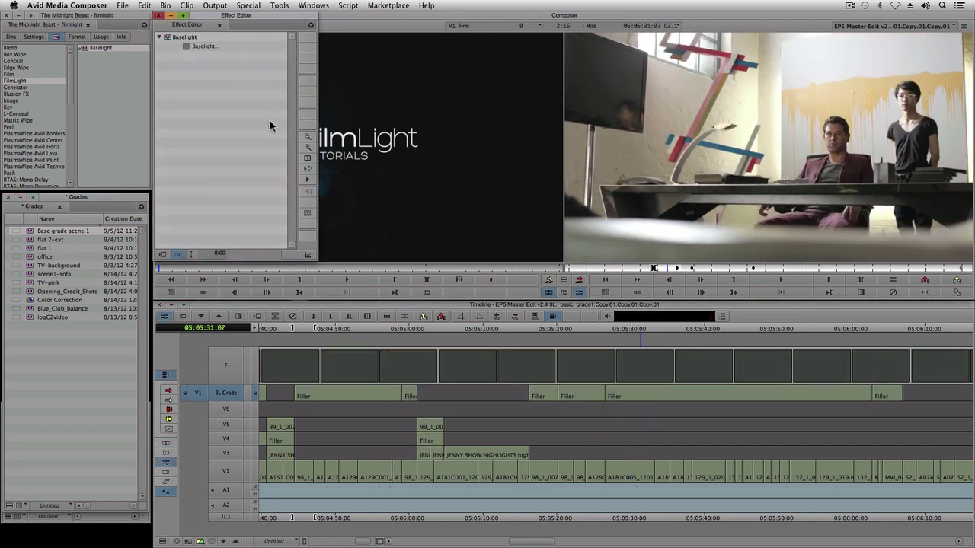
{"action": "left_click", "coordinate": [186, 49]}
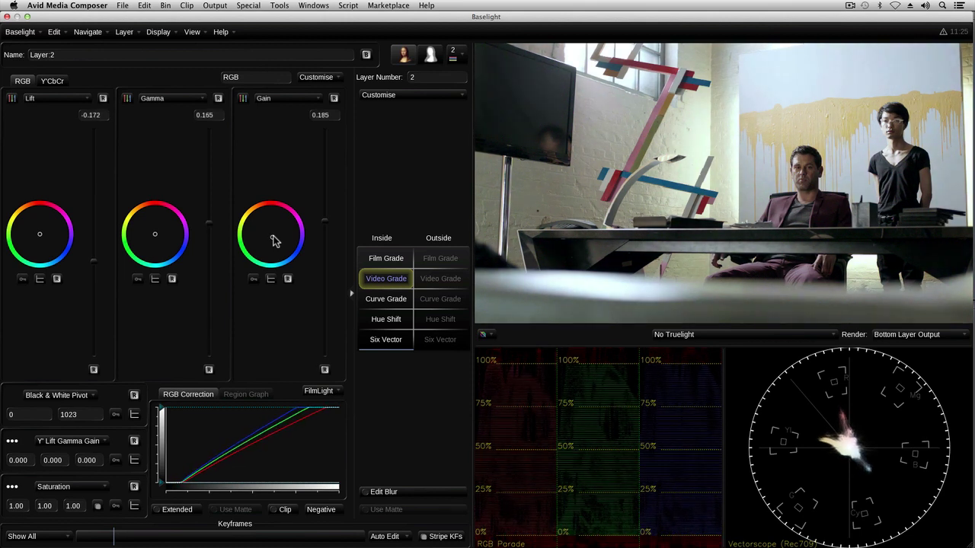
{"action": "mouse_move", "coordinate": [127, 537]}
{"action": "left_mouse_down"}
{"action": "mouse_move", "coordinate": [191, 539]}
{"action": "mouse_move", "coordinate": [114, 538]}
{"action": "left_mouse_up"}
Close Baselight and save the office grade to the Grades bin as 'Base grade scene 2'.
{"action": "left_click", "coordinate": [6, 16]}
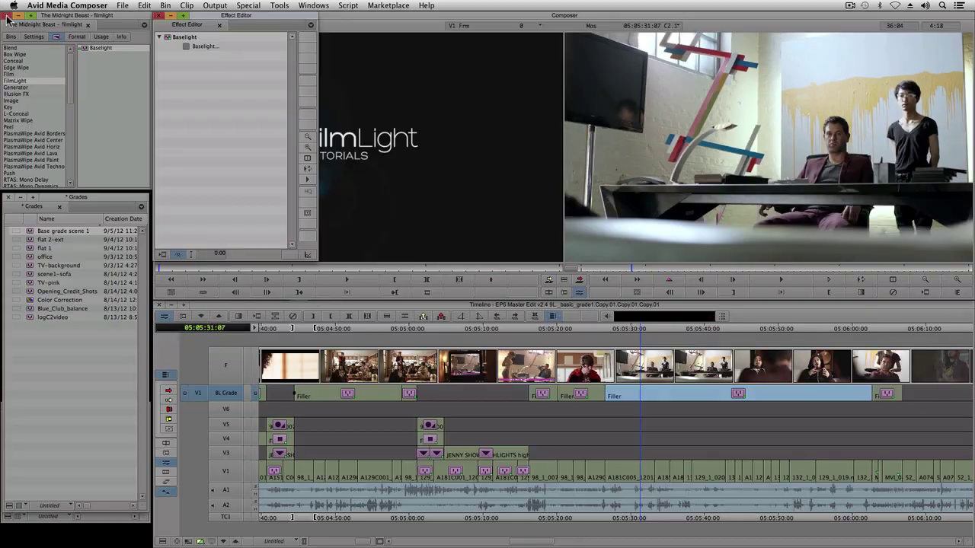
{"action": "left_click_drag", "start_coordinate": [168, 39], "coordinate": [41, 372]}
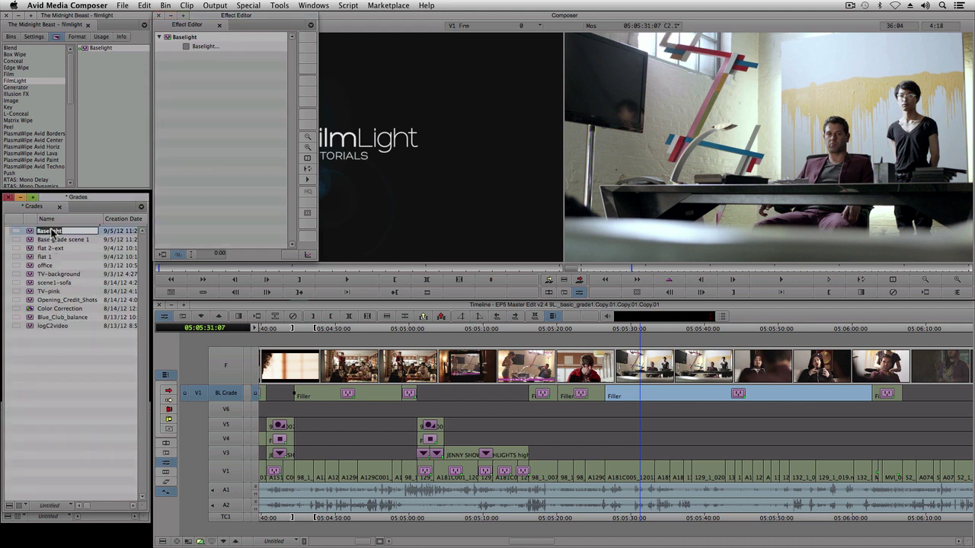
{"action": "type", "text": "Base grade scene 2"}
{"action": "key", "text": "Return"}
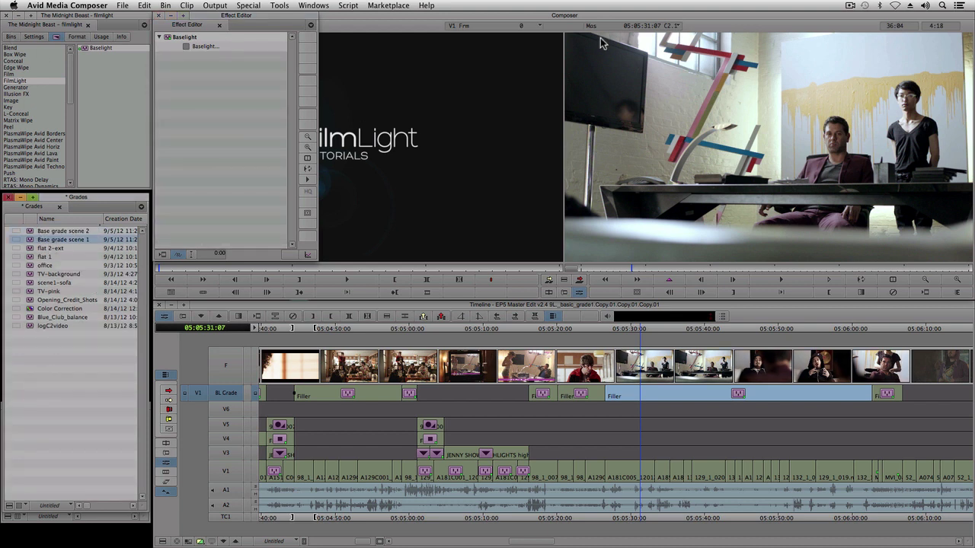
{"action": "left_click_drag", "start_coordinate": [638, 328], "coordinate": [689, 335]}
Inspect the first hooded-man shot's Baselight grade across its frames, then close it.
{"action": "left_click", "coordinate": [579, 292]}
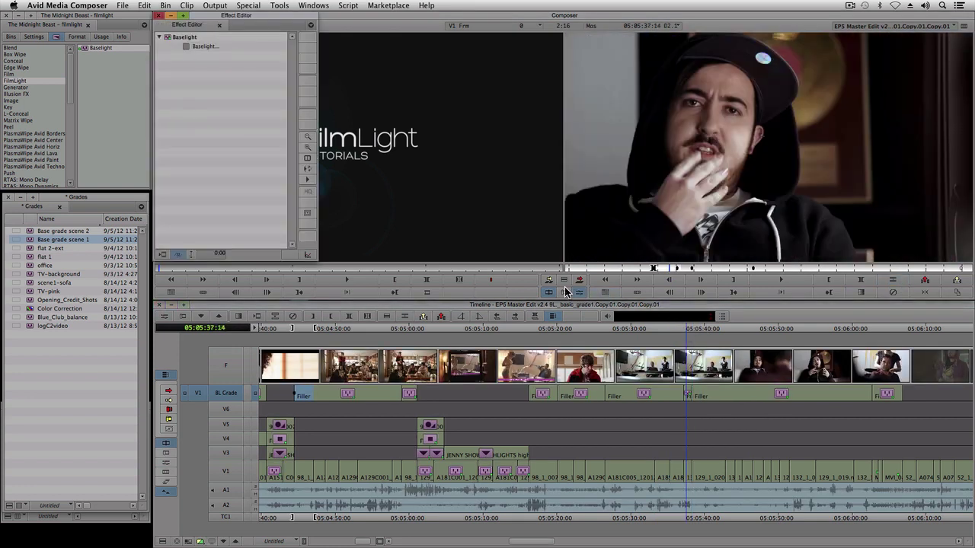
{"action": "left_click", "coordinate": [196, 47]}
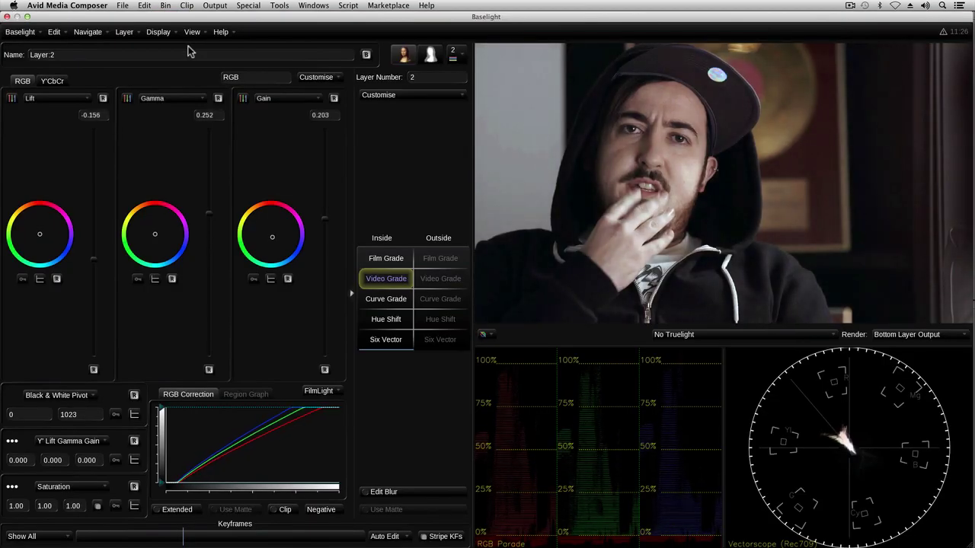
{"action": "left_click", "coordinate": [167, 539]}
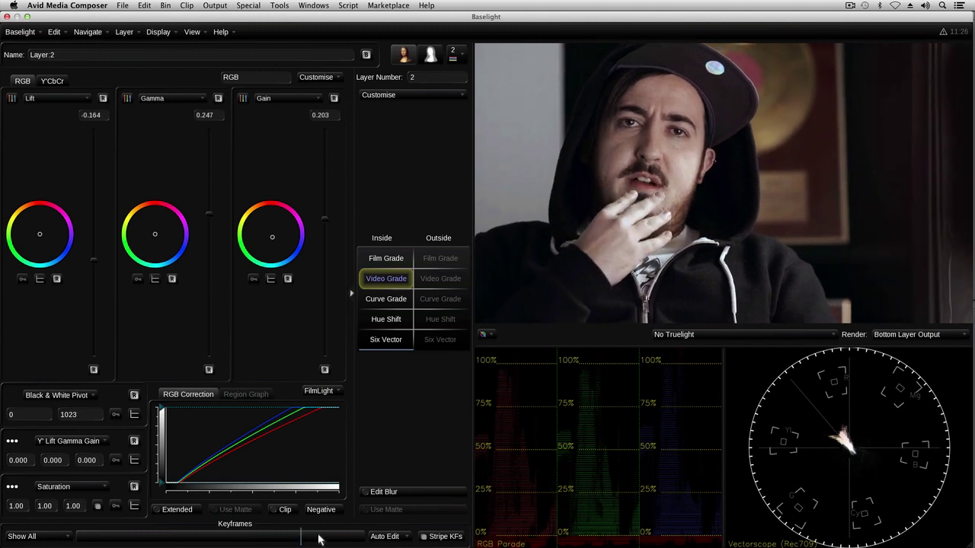
{"action": "left_click", "coordinate": [7, 17]}
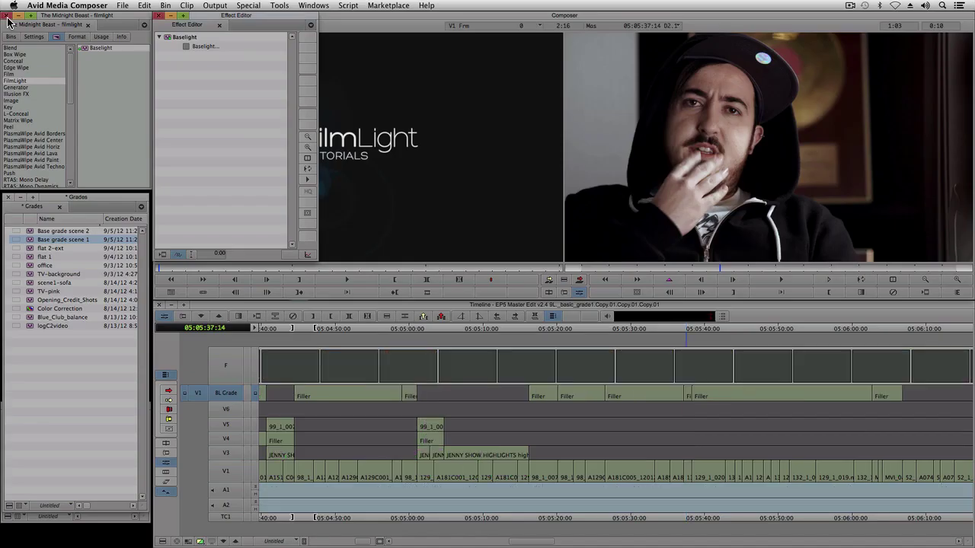
{"action": "left_click", "coordinate": [688, 328]}
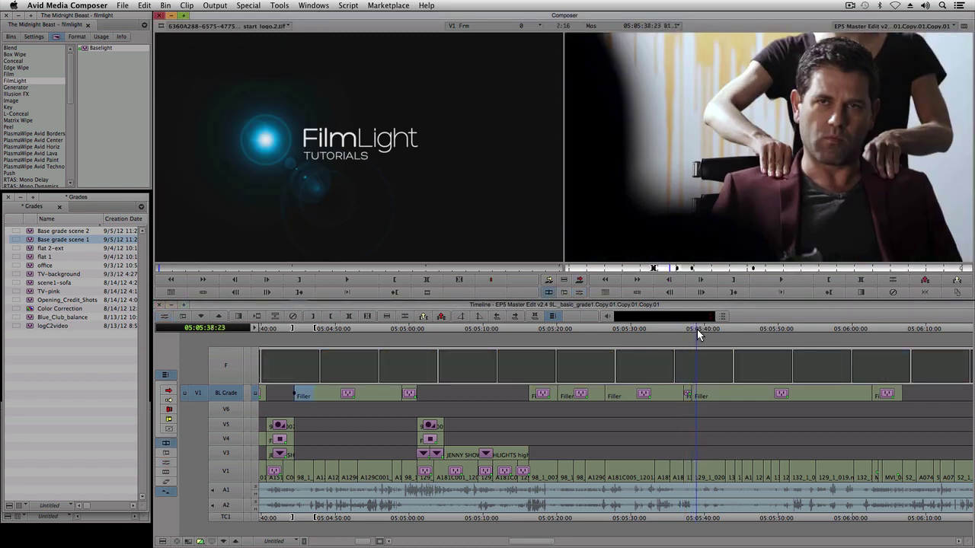
Move on to the hooded man's sofa shot and check its Baselight grade.
{"action": "left_click_drag", "start_coordinate": [697, 330], "coordinate": [858, 328]}
{"action": "left_click", "coordinate": [893, 280]}
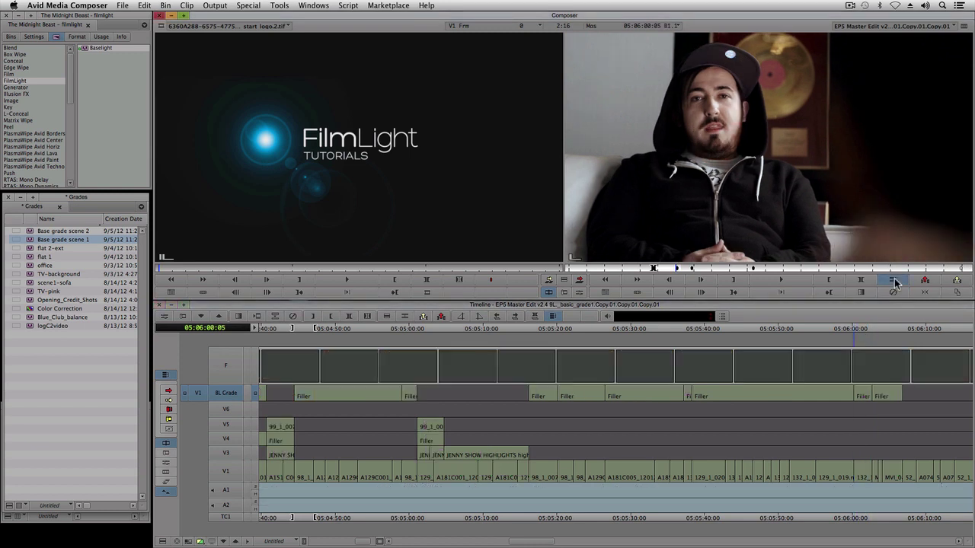
{"action": "left_click", "coordinate": [579, 293]}
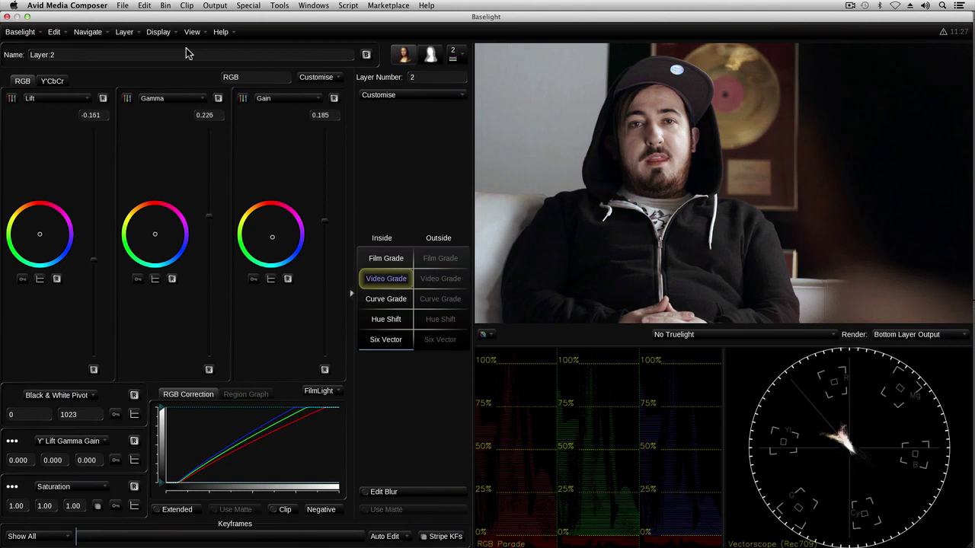
{"action": "left_click", "coordinate": [7, 16]}
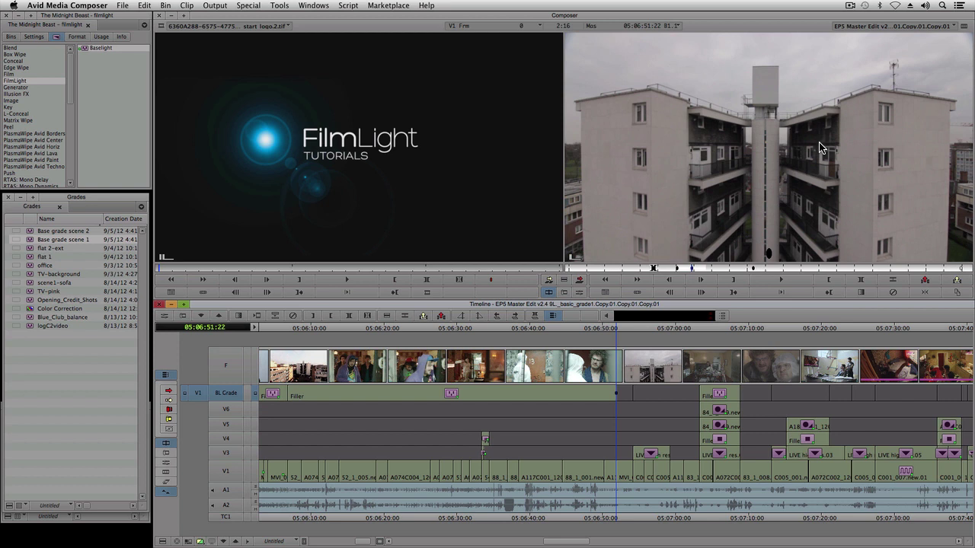
Drop a Baselight effect from the Effect Palette onto the BL Grade track above the rooftop shot.
{"action": "left_click_drag", "start_coordinate": [618, 328], "coordinate": [627, 327]}
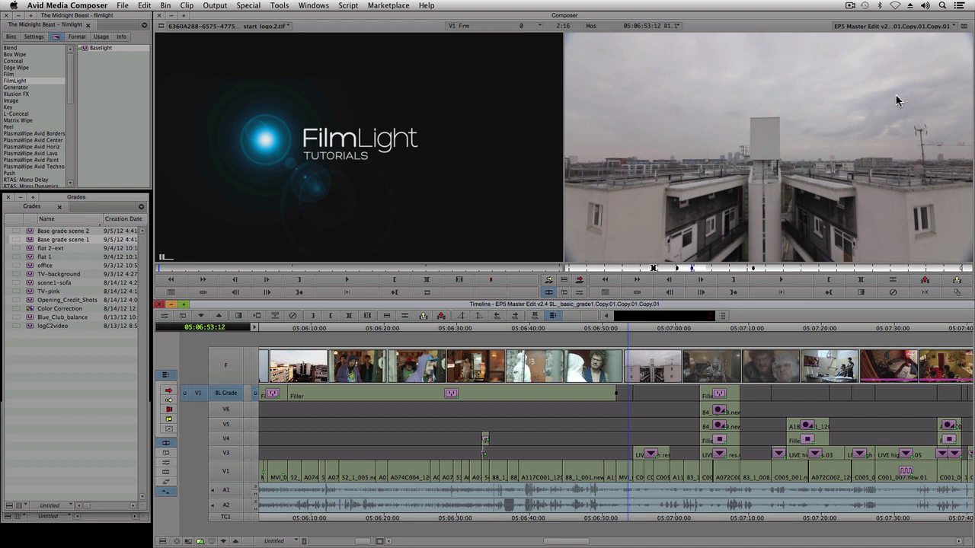
{"action": "left_click", "coordinate": [94, 50]}
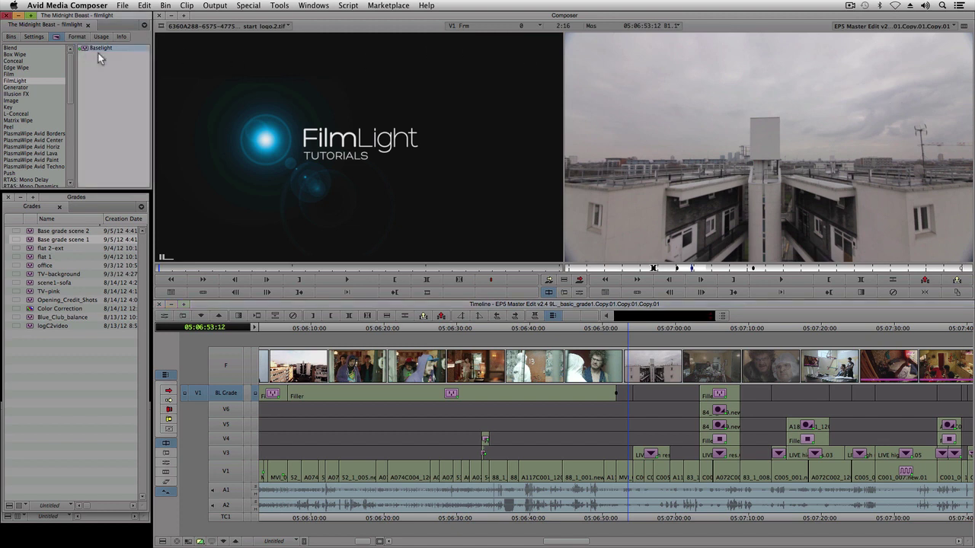
{"action": "left_click_drag", "start_coordinate": [462, 274], "coordinate": [624, 393]}
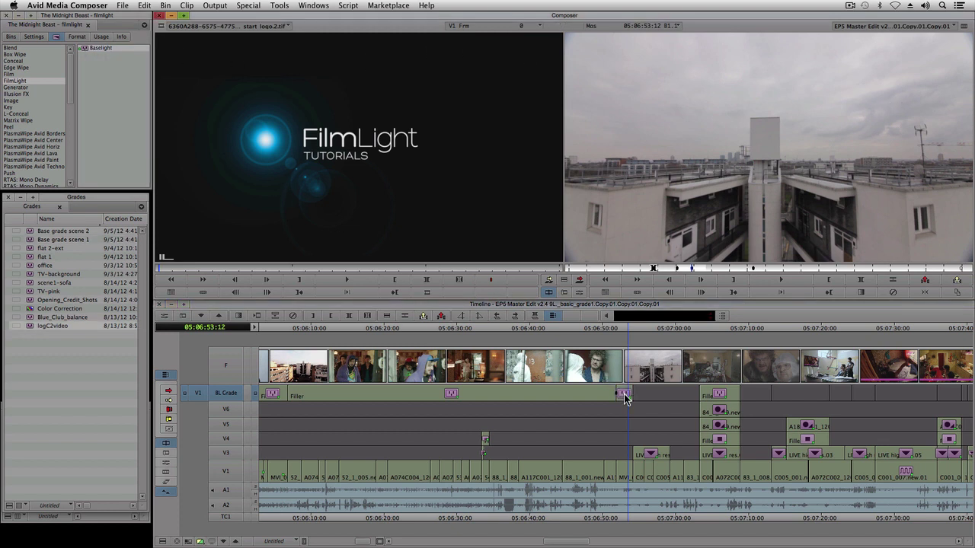
{"action": "left_click", "coordinate": [579, 293]}
Open the rooftop effect in Baselight and switch Layer 1 to matte editing.
{"action": "left_click", "coordinate": [189, 48]}
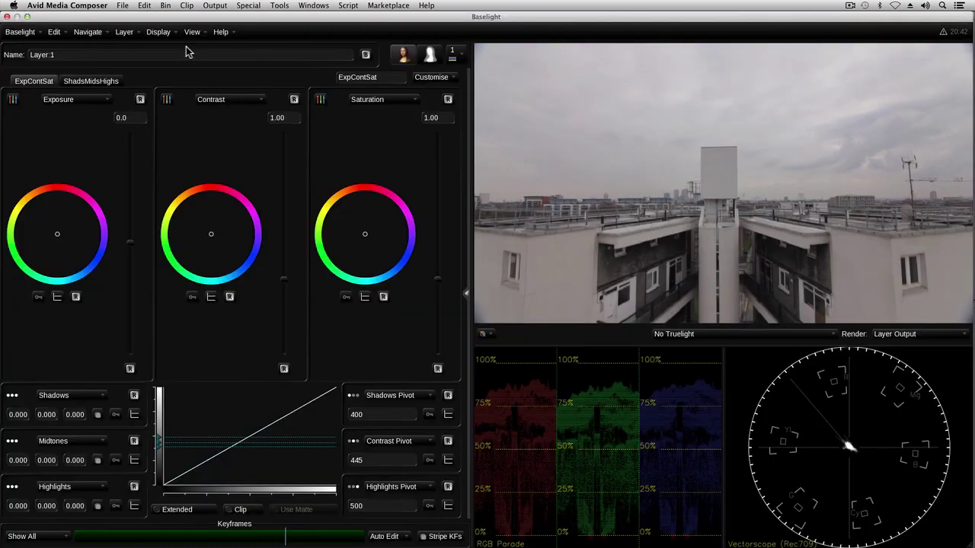
{"action": "left_click", "coordinate": [410, 57]}
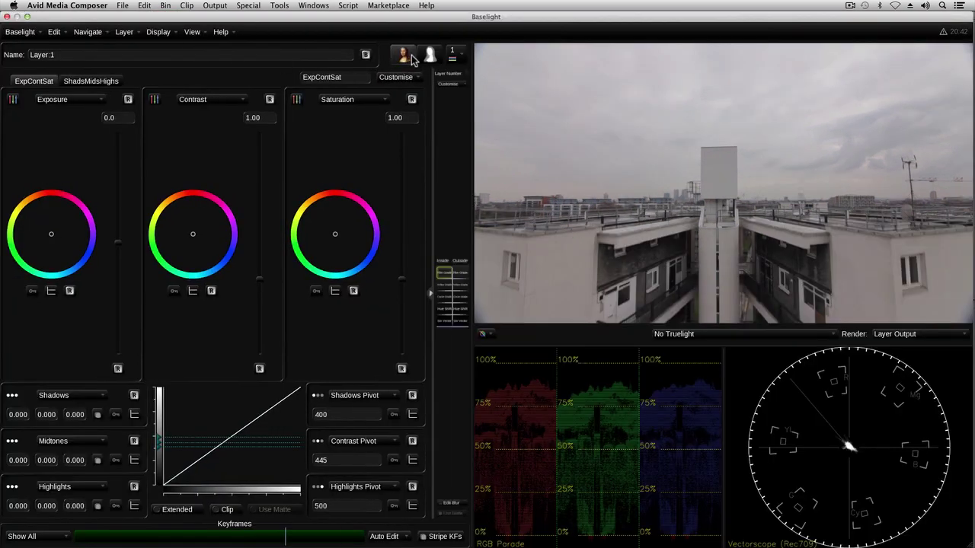
{"action": "left_click", "coordinate": [430, 58]}
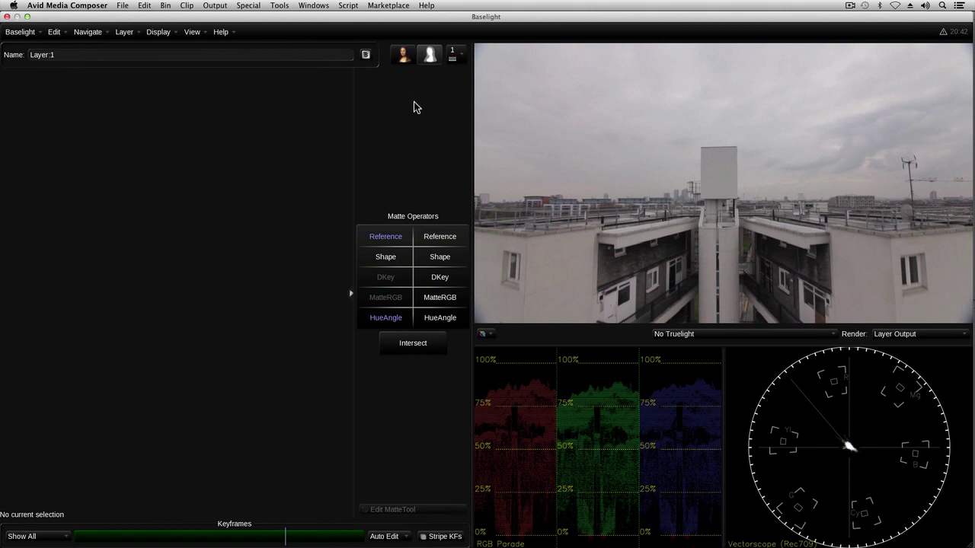
Key the grey sky with a HueAngle sample and render the viewer as Layer Matte.
{"action": "left_click", "coordinate": [389, 319]}
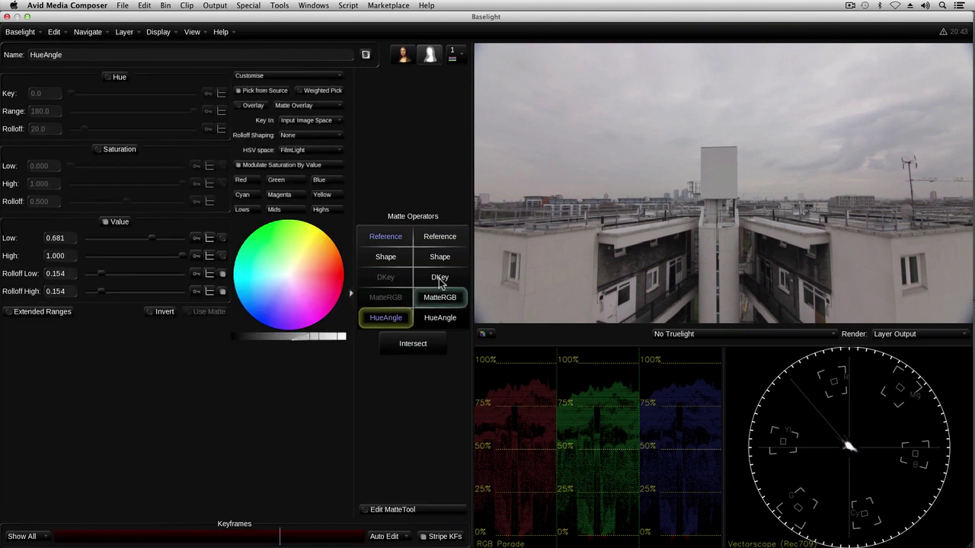
{"action": "left_click_drag", "start_coordinate": [636, 96], "coordinate": [747, 116]}
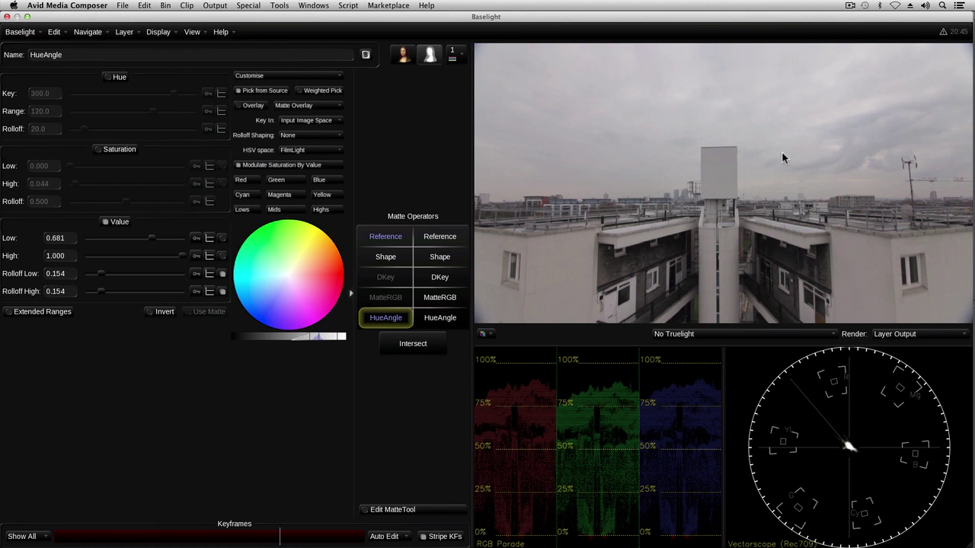
{"action": "left_click", "coordinate": [903, 334]}
{"action": "left_click", "coordinate": [934, 365]}
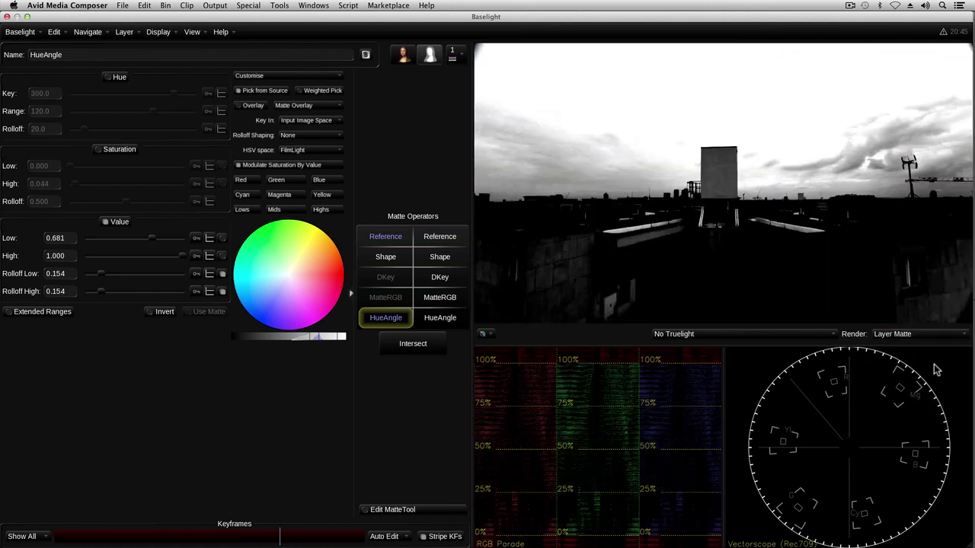
Add an Edge-curve shape drawn along the skyline to the matte.
{"action": "left_click", "coordinate": [384, 259]}
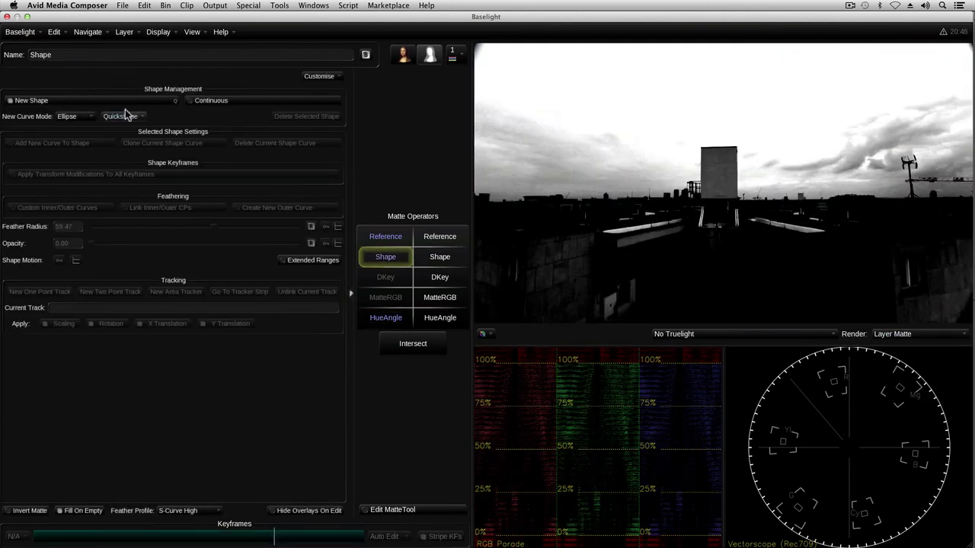
{"action": "left_click", "coordinate": [72, 116]}
{"action": "left_click", "coordinate": [80, 170]}
{"action": "left_click_drag", "start_coordinate": [719, 156], "coordinate": [719, 287]}
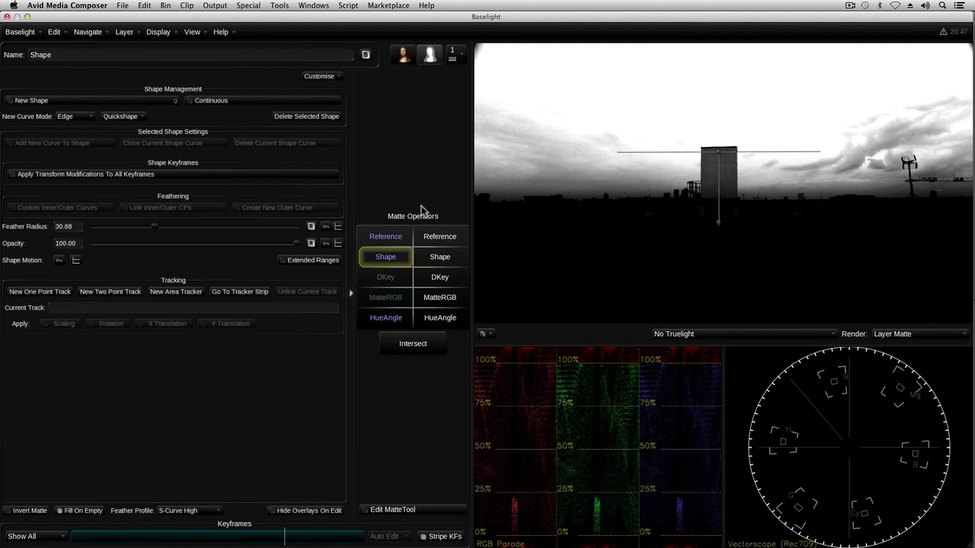
{"action": "left_click", "coordinate": [221, 32]}
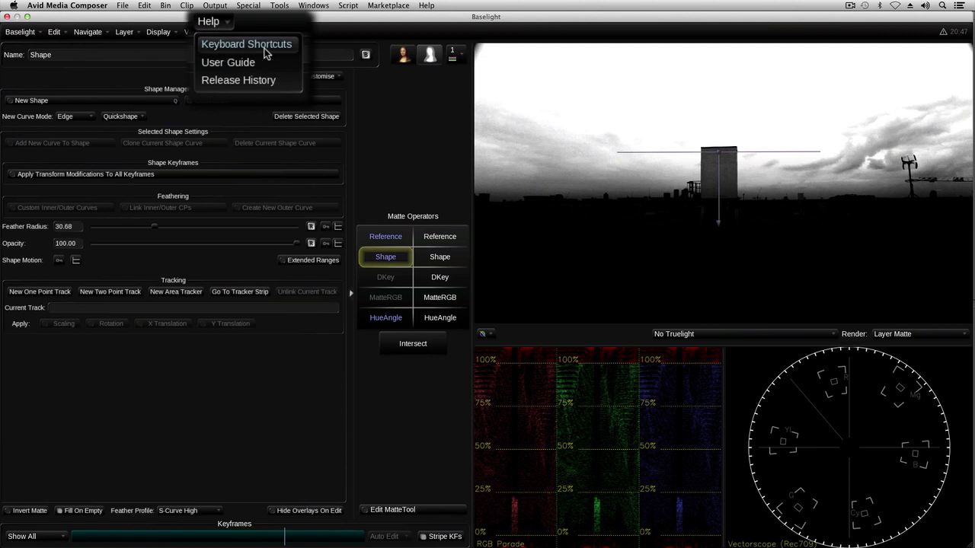
{"action": "left_click", "coordinate": [390, 186]}
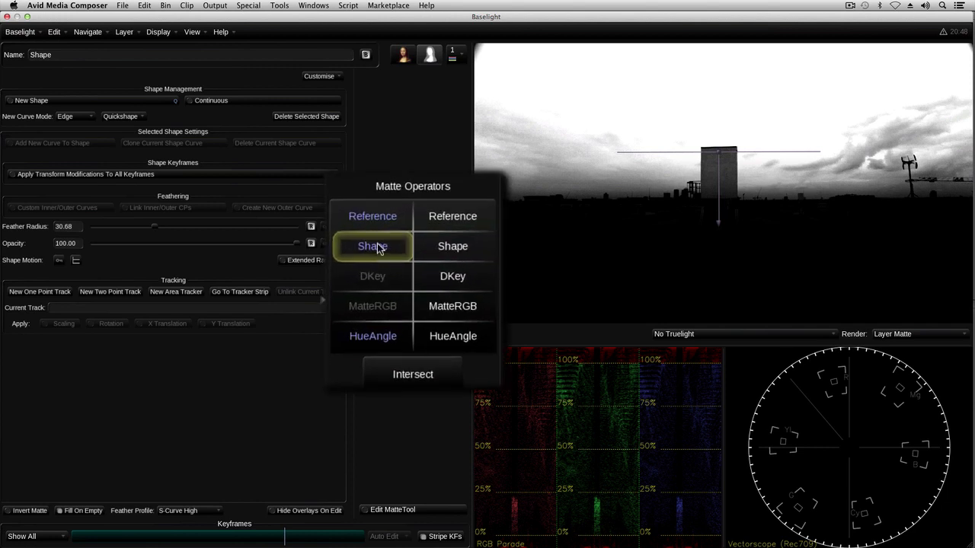
Give the HueAngle key a MatteTool with 0.19 in/out blur, then return to Layer 1's grade.
{"action": "left_click", "coordinate": [390, 320]}
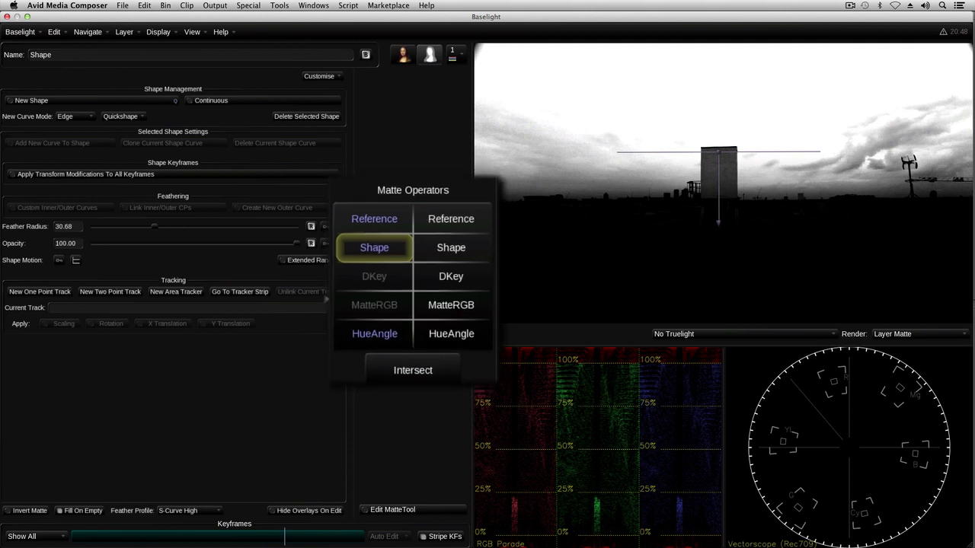
{"action": "left_click", "coordinate": [387, 320]}
{"action": "left_click", "coordinate": [398, 509]}
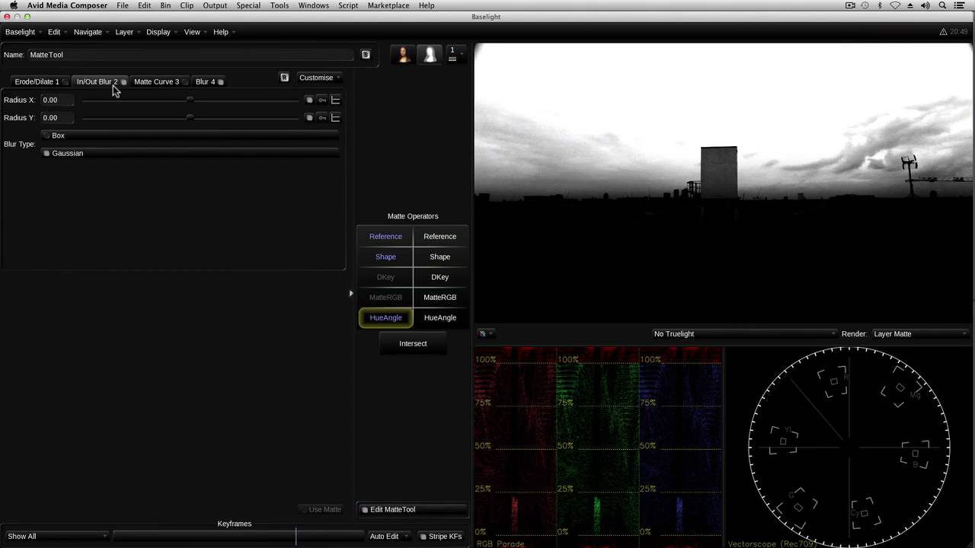
{"action": "left_click_drag", "start_coordinate": [191, 102], "coordinate": [191, 104]}
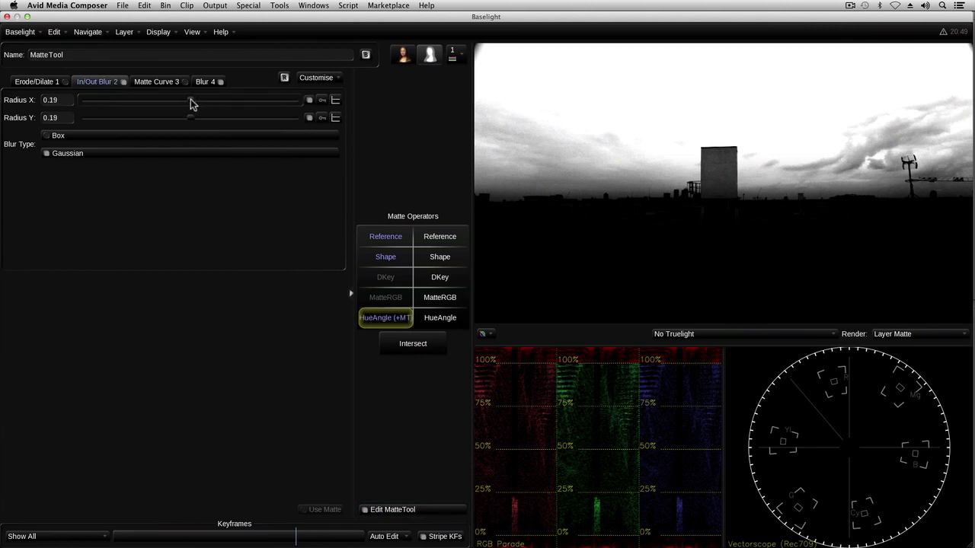
{"action": "left_click", "coordinate": [38, 82]}
{"action": "left_click", "coordinate": [158, 86]}
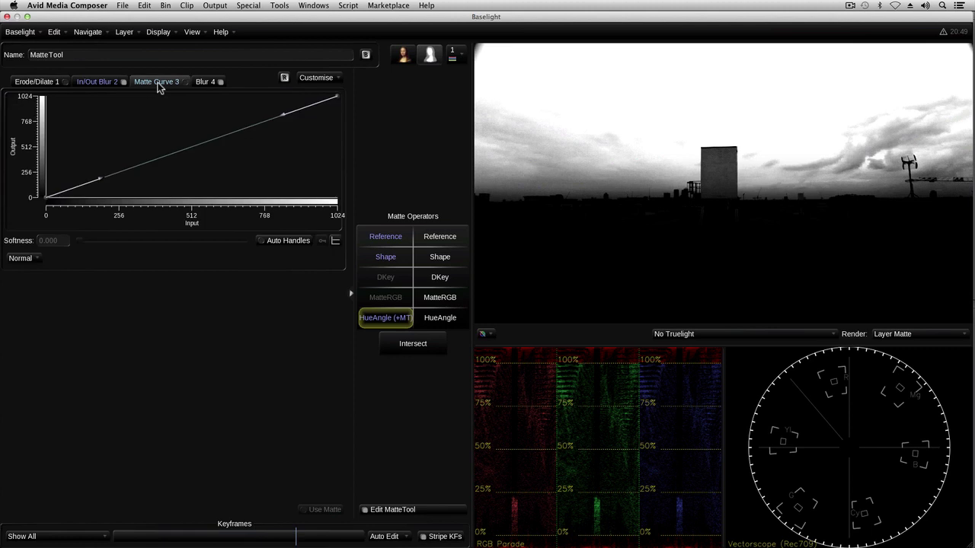
{"action": "left_click", "coordinate": [201, 84]}
{"action": "left_click", "coordinate": [404, 61]}
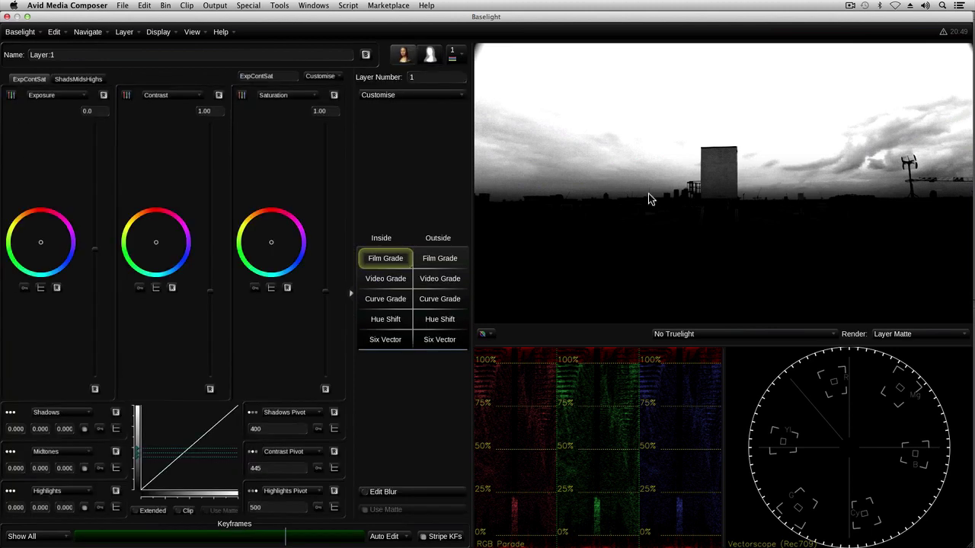
In Layer Output view, set inside exposure -10.8, contrast 1.89 and a slight green tint.
{"action": "left_click", "coordinate": [893, 334]}
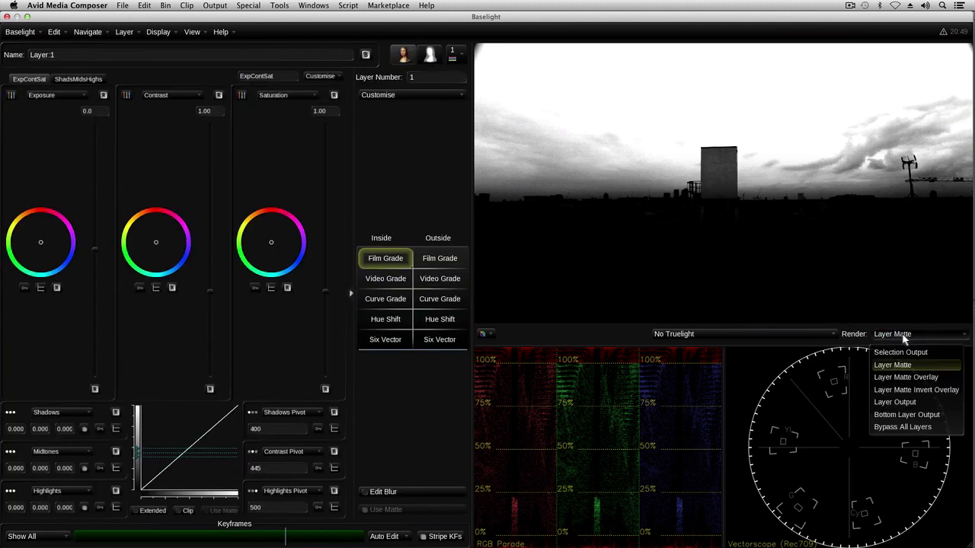
{"action": "left_click", "coordinate": [913, 402]}
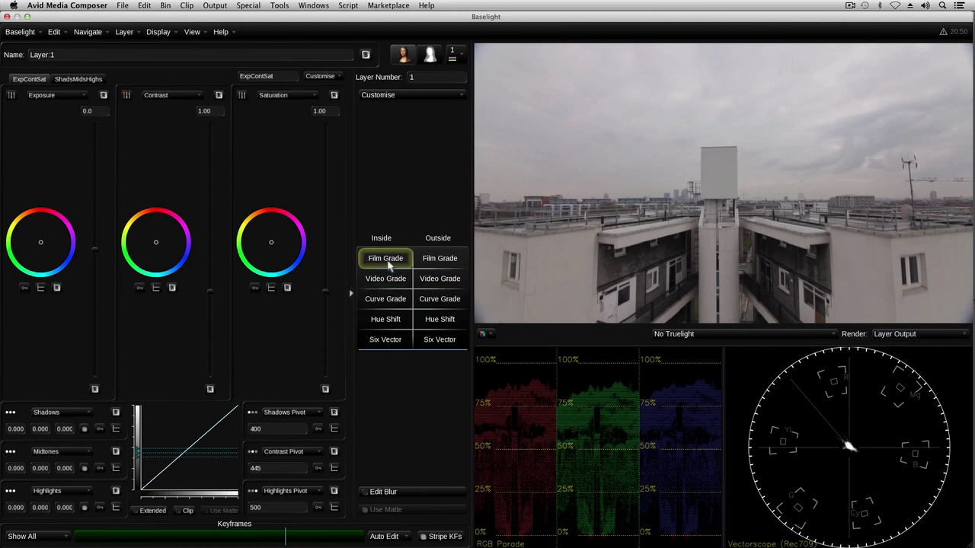
{"action": "left_click_drag", "start_coordinate": [97, 253], "coordinate": [98, 320]}
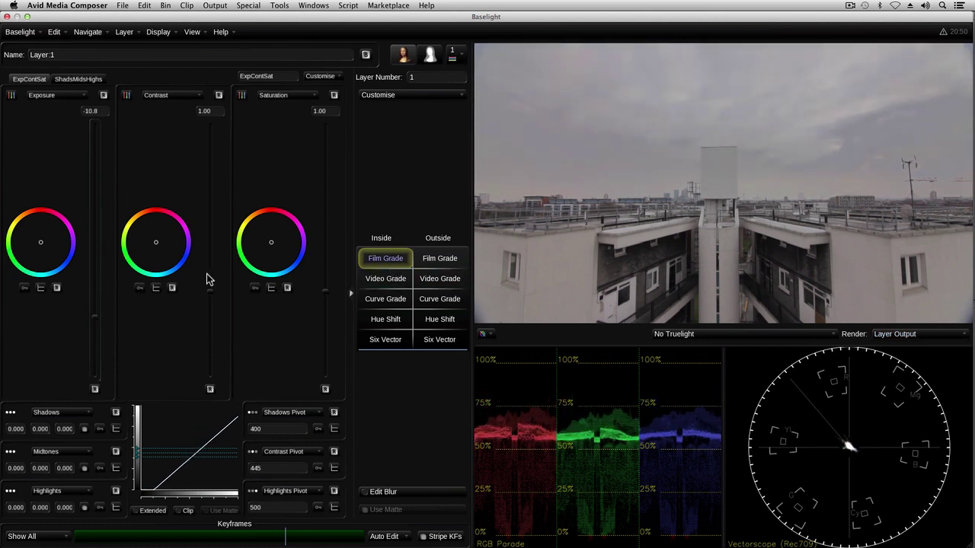
{"action": "left_click_drag", "start_coordinate": [206, 274], "coordinate": [210, 218]}
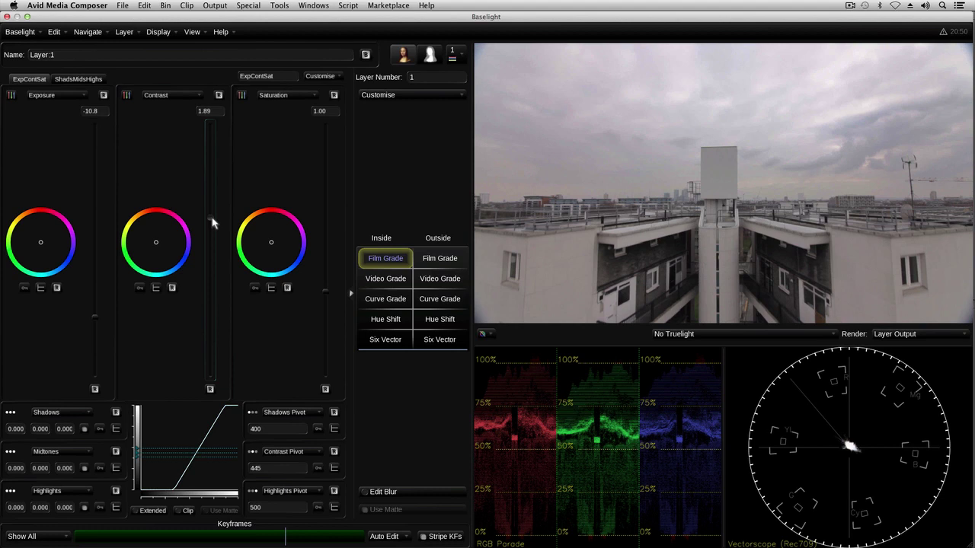
{"action": "left_click_drag", "start_coordinate": [270, 244], "coordinate": [269, 243]}
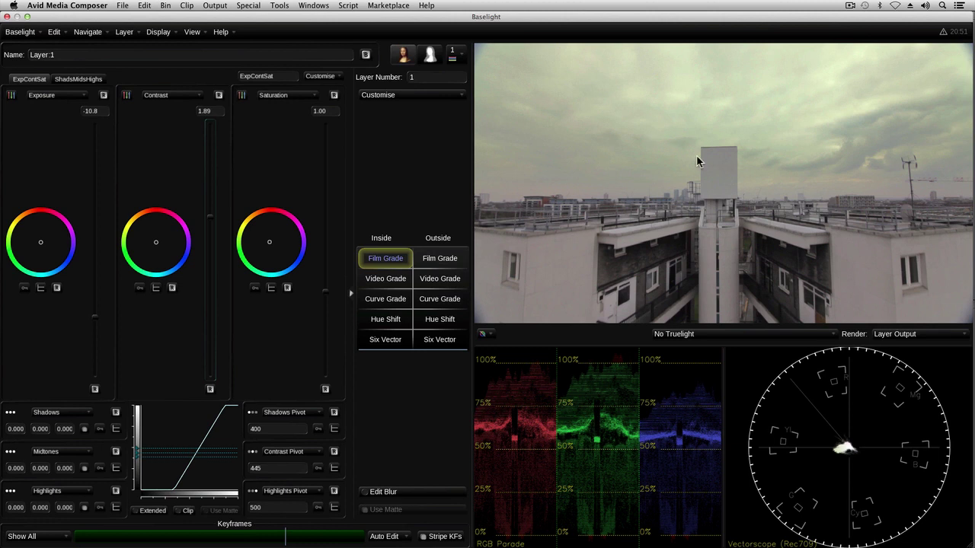
Check the black-and-white layer matte, then restore the full-colour Layer Output view.
{"action": "left_click", "coordinate": [888, 333]}
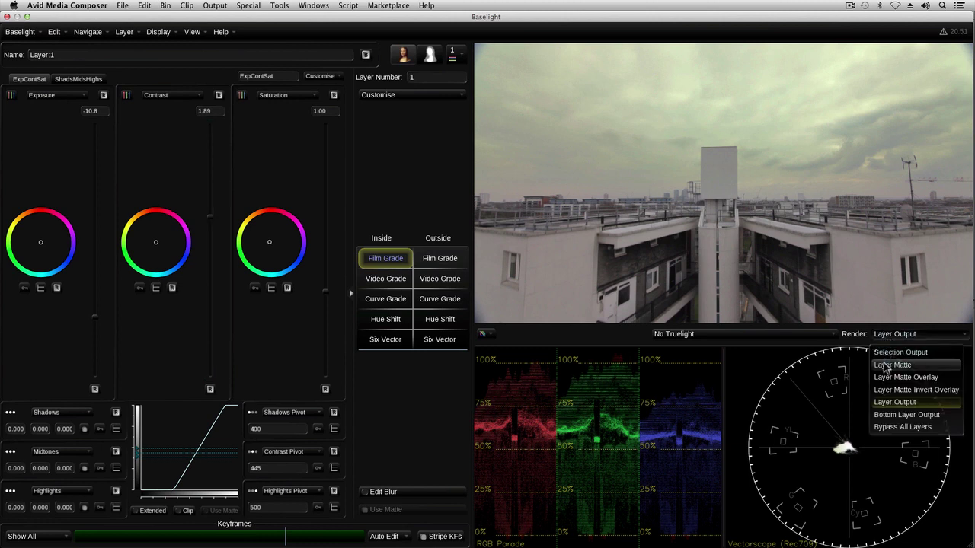
{"action": "left_click", "coordinate": [887, 367]}
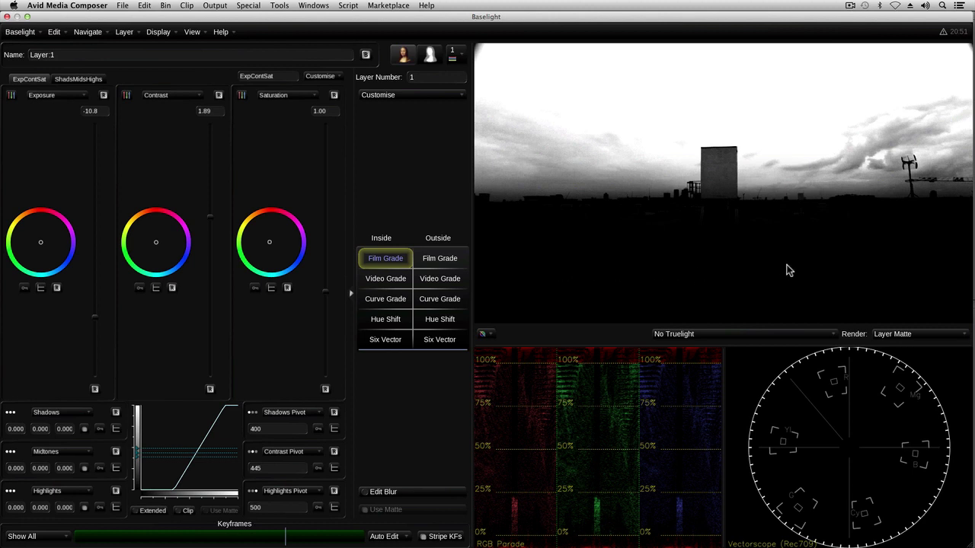
{"action": "left_click", "coordinate": [906, 335]}
{"action": "left_click", "coordinate": [918, 402]}
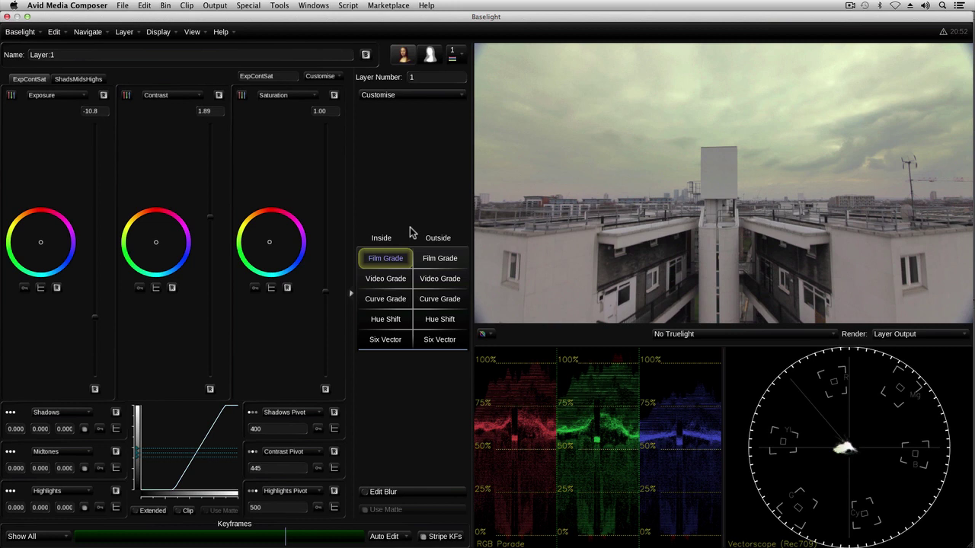
Switch the outside grade to Video Grade with lift 0.013, gamma -0.517 and gain 0.175.
{"action": "left_click", "coordinate": [440, 259]}
{"action": "left_click_drag", "start_coordinate": [39, 241], "coordinate": [43, 245]}
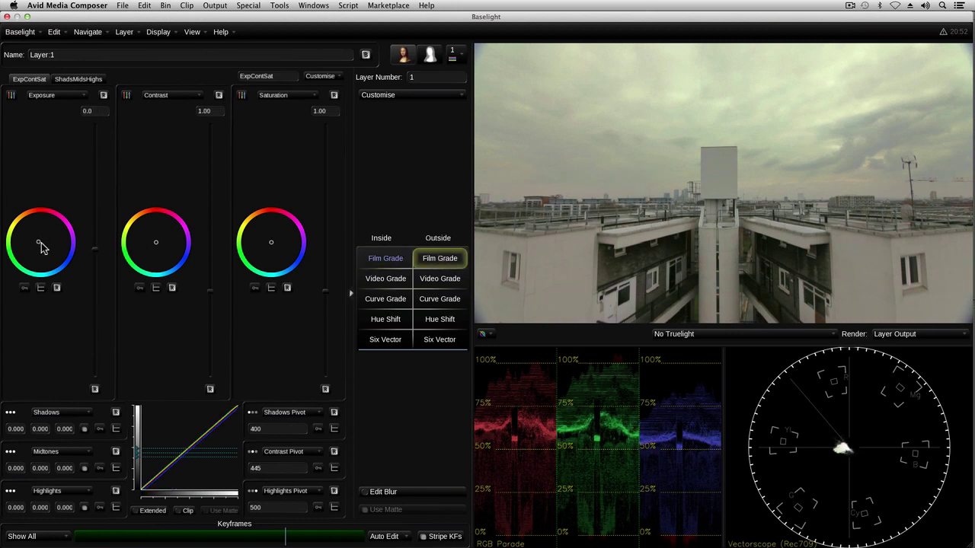
{"action": "left_click", "coordinate": [440, 278]}
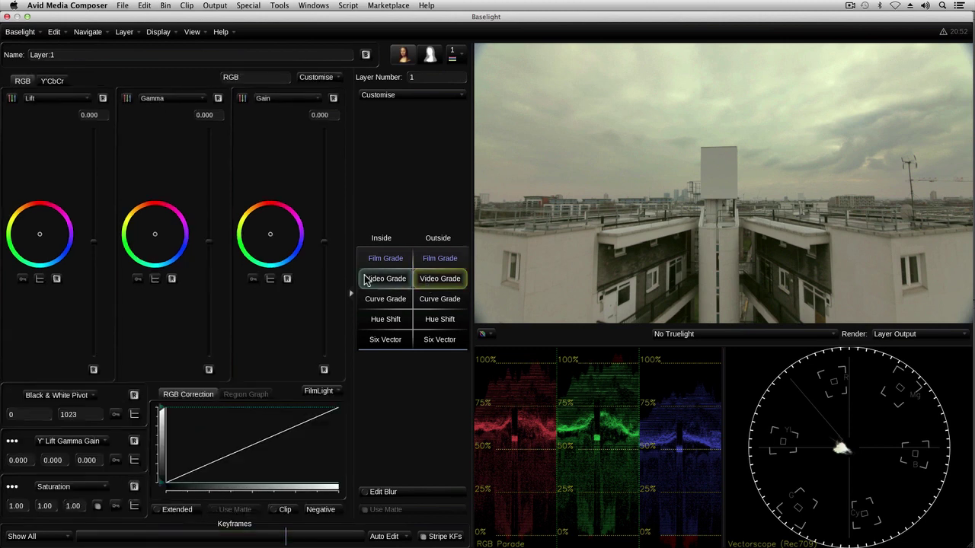
{"action": "left_click_drag", "start_coordinate": [211, 248], "coordinate": [212, 307]}
{"action": "left_click_drag", "start_coordinate": [324, 245], "coordinate": [323, 227]}
{"action": "left_click_drag", "start_coordinate": [91, 246], "coordinate": [95, 244]}
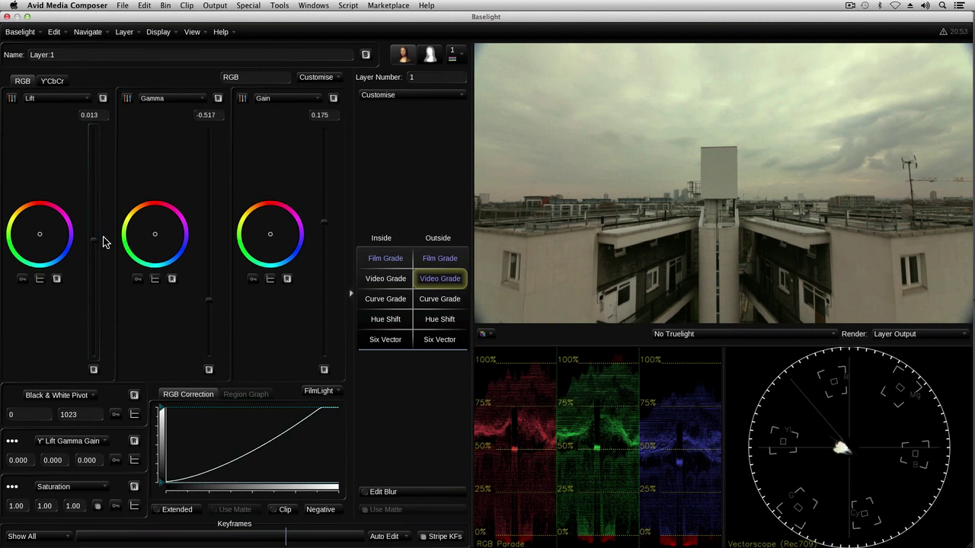
Toggle the strip bypass off and on, then show a 2x2 Current vs Bypass comparison.
{"action": "left_click", "coordinate": [356, 57]}
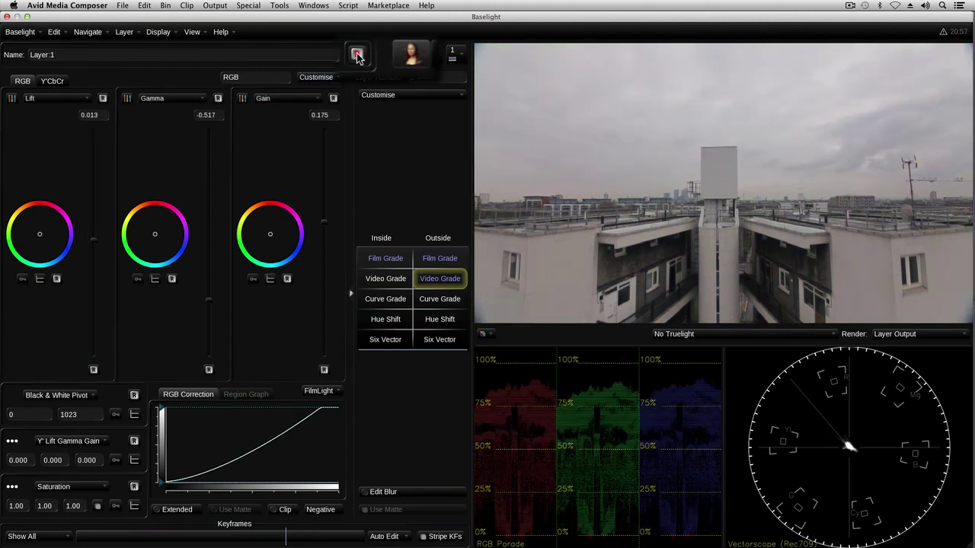
{"action": "left_click", "coordinate": [357, 55]}
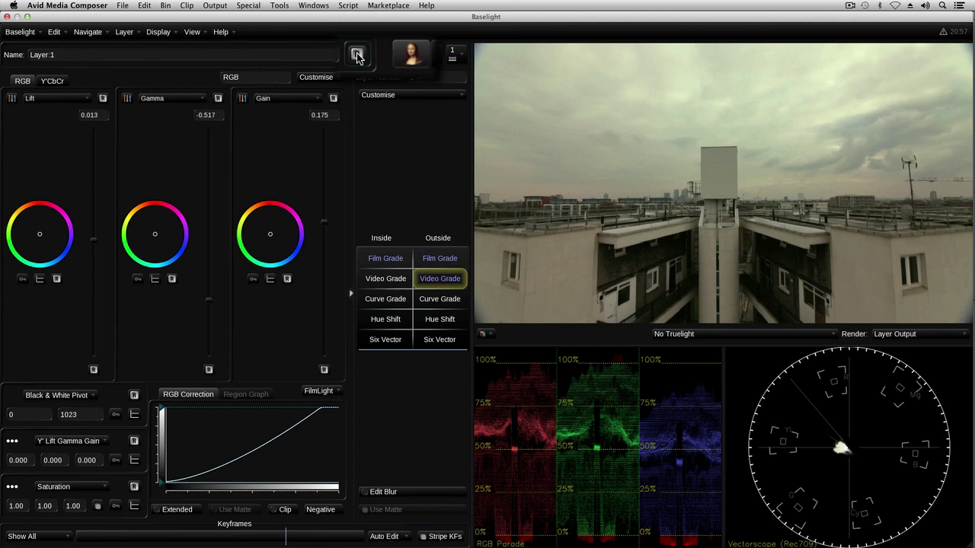
{"action": "left_click", "coordinate": [158, 32]}
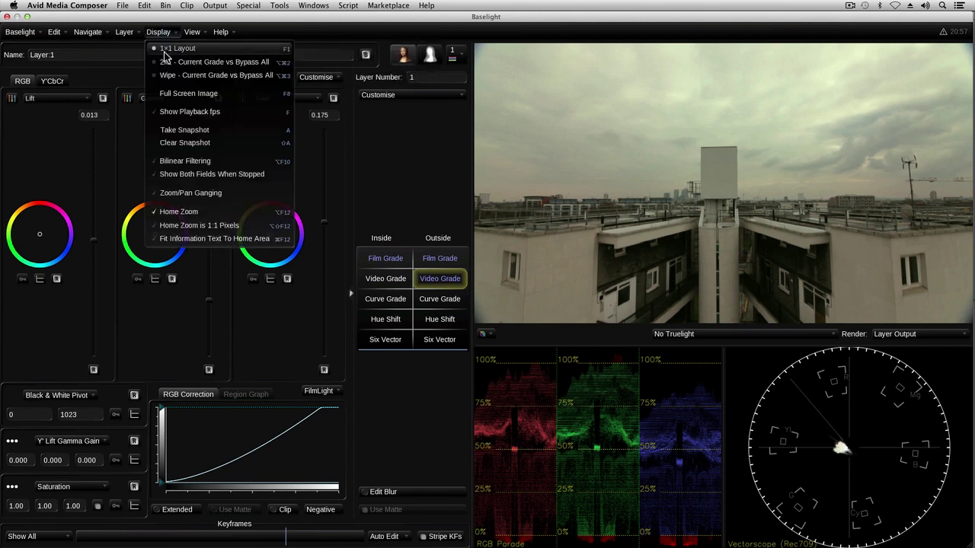
{"action": "left_click", "coordinate": [218, 62]}
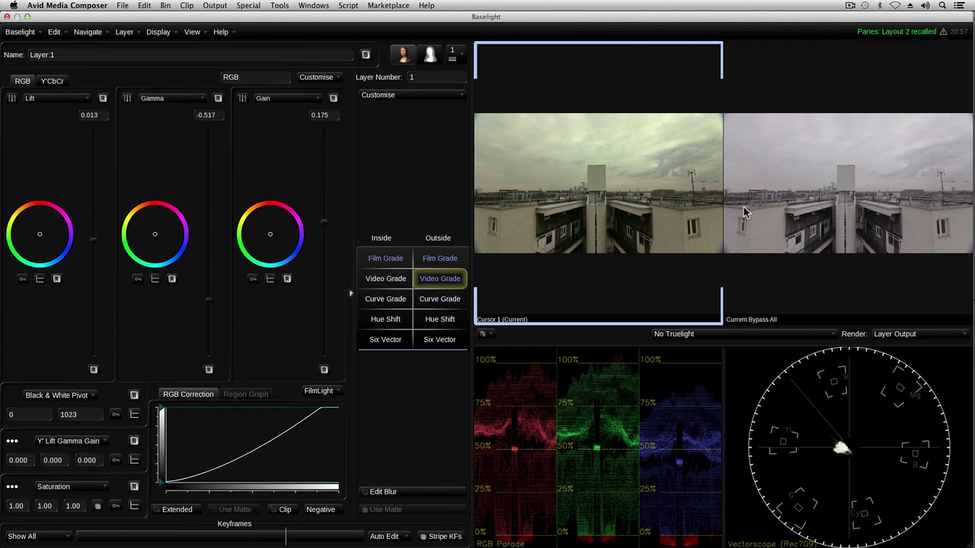
Sweep a wipe comparison across the shot, then view the graded image alone full screen.
{"action": "key", "text": "super+alt+3"}
{"action": "left_click_drag", "start_coordinate": [737, 208], "coordinate": [546, 237]}
{"action": "key", "text": "super+alt+1"}
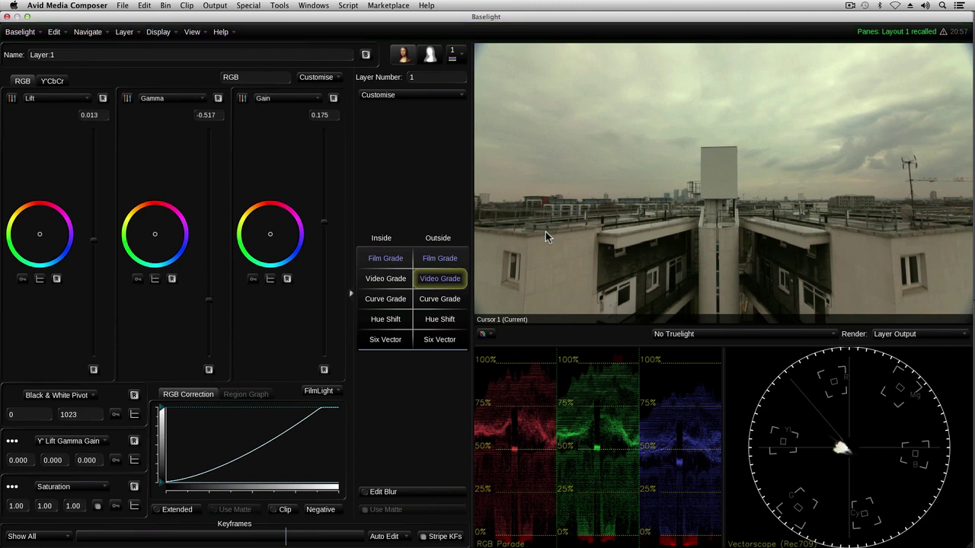
{"action": "key", "text": "F8"}
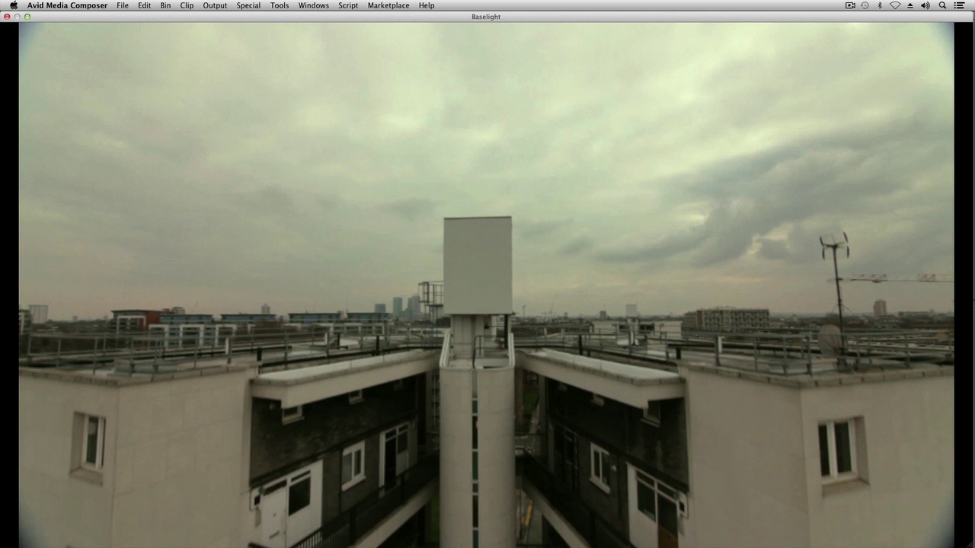
Bring the grading controls back over the full-screen image with Cmd+`.
{"action": "key", "text": "super+grave"}
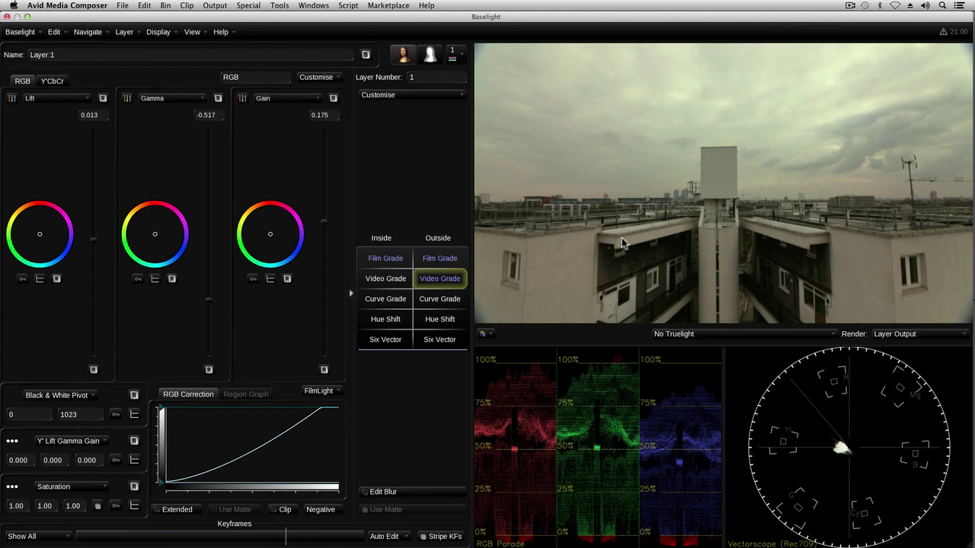
Save the grade as BLG file 'polluted_clouds1' in the blg_exports folder.
{"action": "left_click", "coordinate": [486, 335]}
{"action": "left_click", "coordinate": [513, 396]}
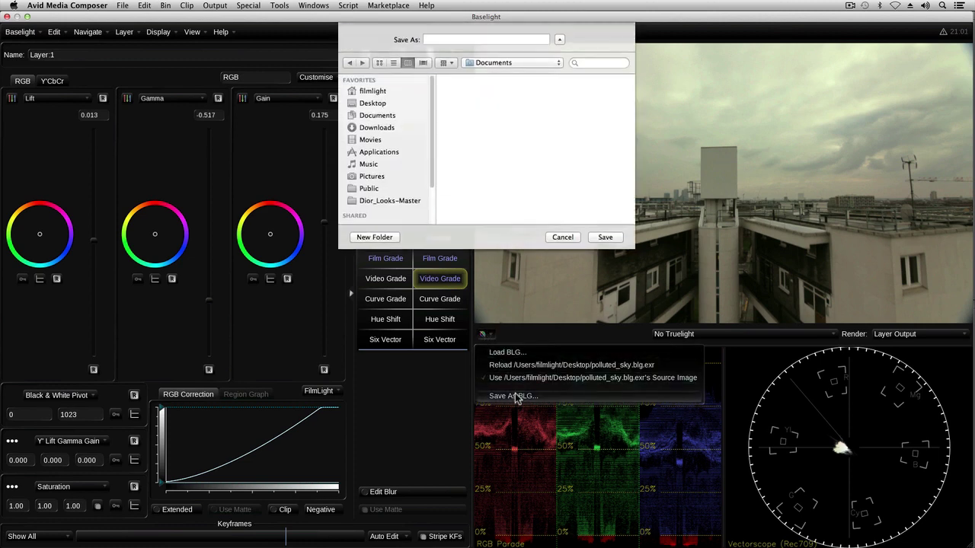
{"action": "left_click", "coordinate": [552, 80]}
{"action": "left_click", "coordinate": [519, 38]}
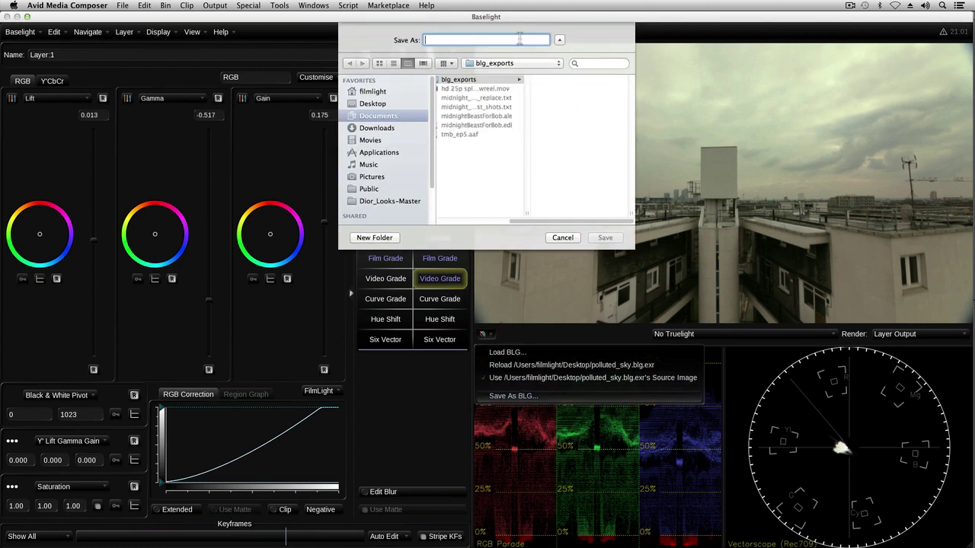
{"action": "type", "text": "pol"}
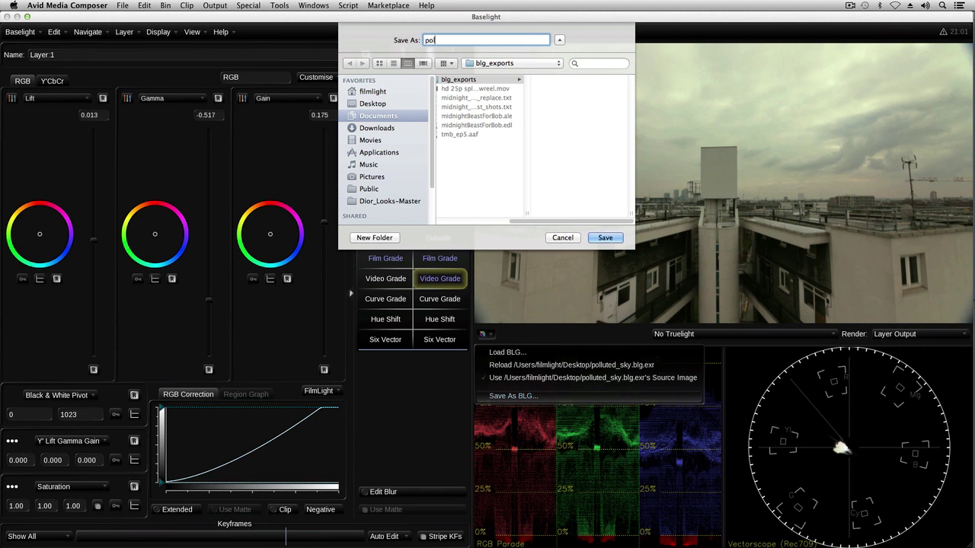
{"action": "type", "text": "luted_clouds1"}
{"action": "left_click", "coordinate": [607, 236]}
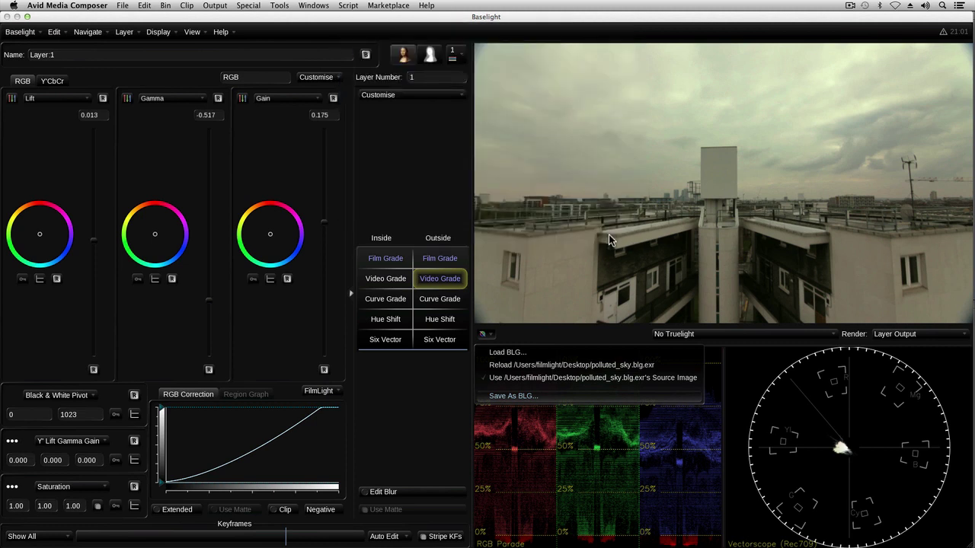
Close Baselight, move back to the first BL Grade clip and reopen its Baselight grade.
{"action": "left_click", "coordinate": [7, 16]}
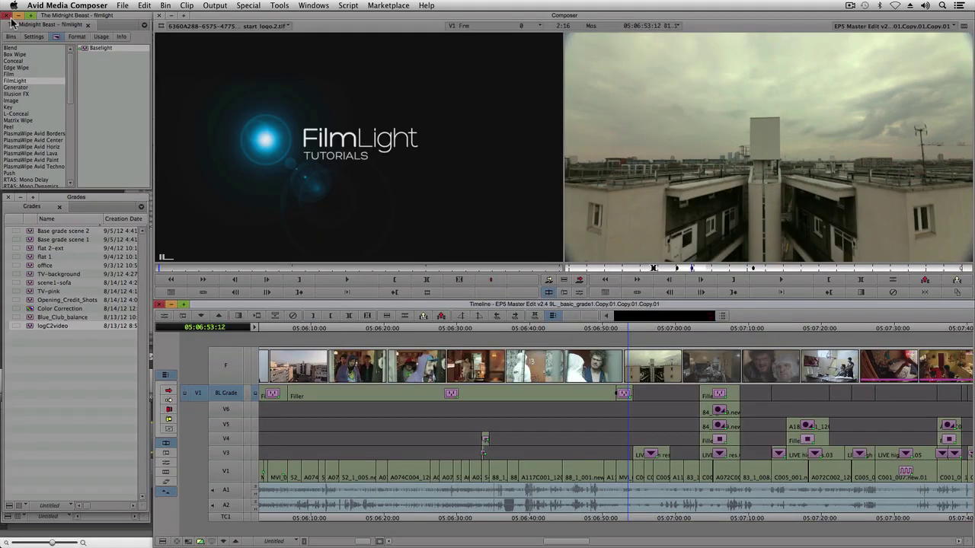
{"action": "left_click_drag", "start_coordinate": [629, 336], "coordinate": [273, 335]}
{"action": "left_click", "coordinate": [577, 292]}
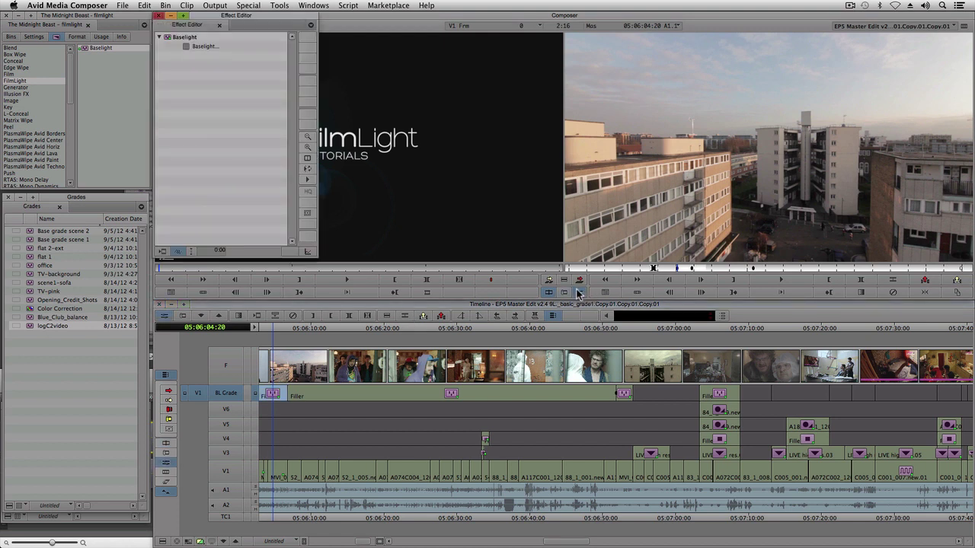
{"action": "left_click", "coordinate": [185, 46]}
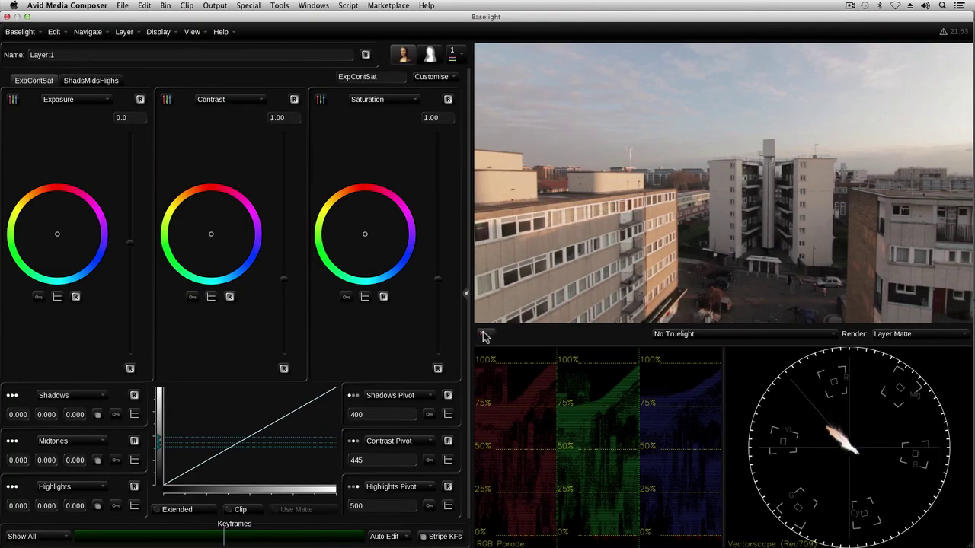
Load polluted_clouds1.blg.exr onto the shot and set Render to Layer Matte.
{"action": "left_click", "coordinate": [483, 334]}
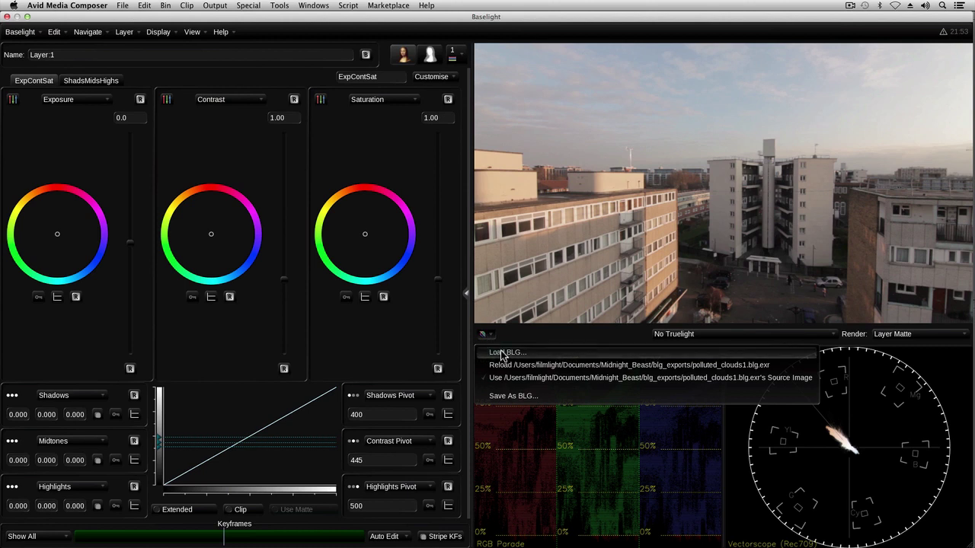
{"action": "left_click", "coordinate": [502, 354]}
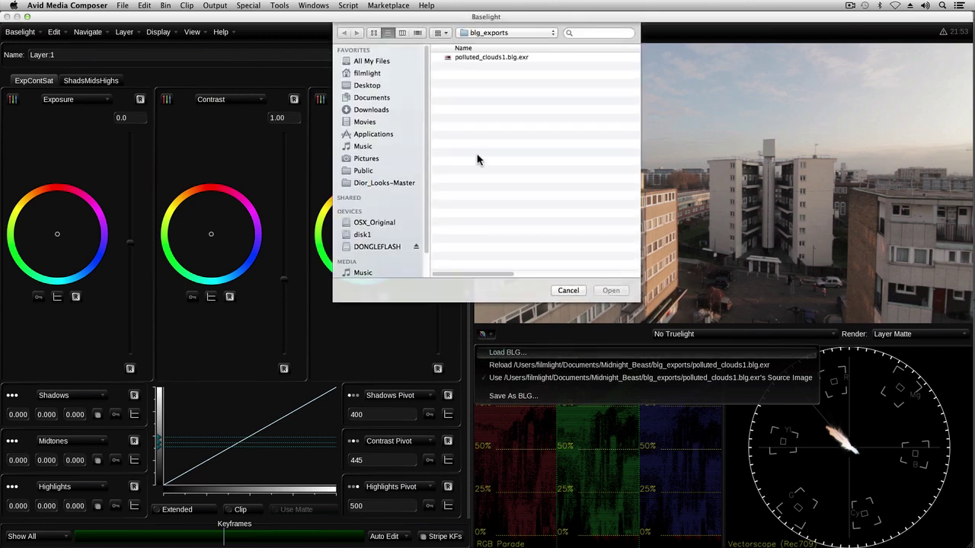
{"action": "left_click", "coordinate": [448, 59]}
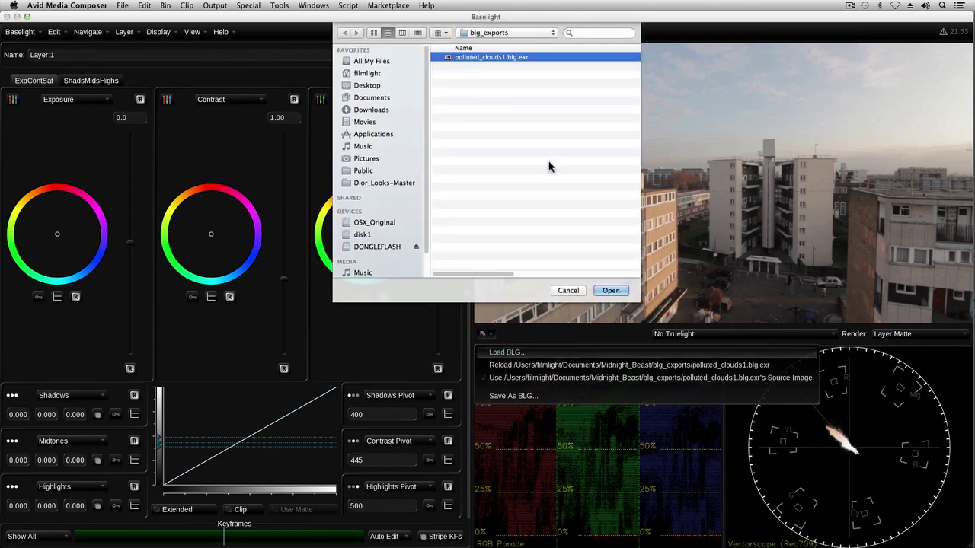
{"action": "left_click", "coordinate": [610, 290]}
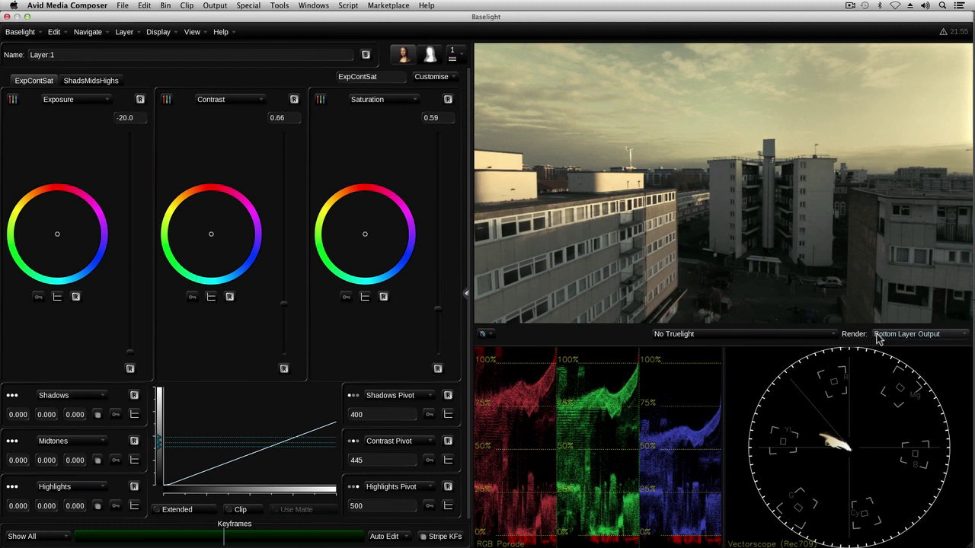
{"action": "left_click", "coordinate": [906, 333]}
{"action": "left_click", "coordinate": [891, 369]}
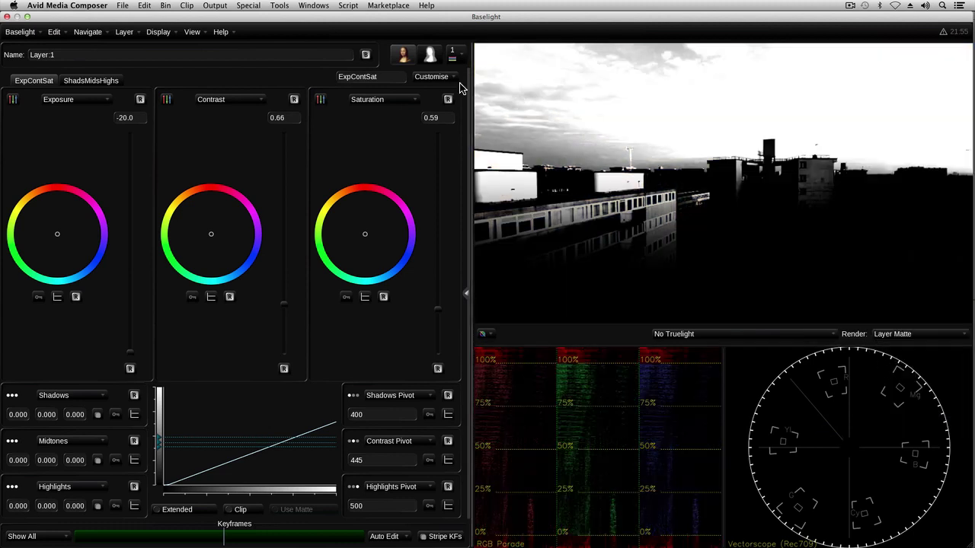
Lower the HueAngle key's Value Low to 0.634 and its rolloff to 0.125.
{"action": "left_click", "coordinate": [430, 54]}
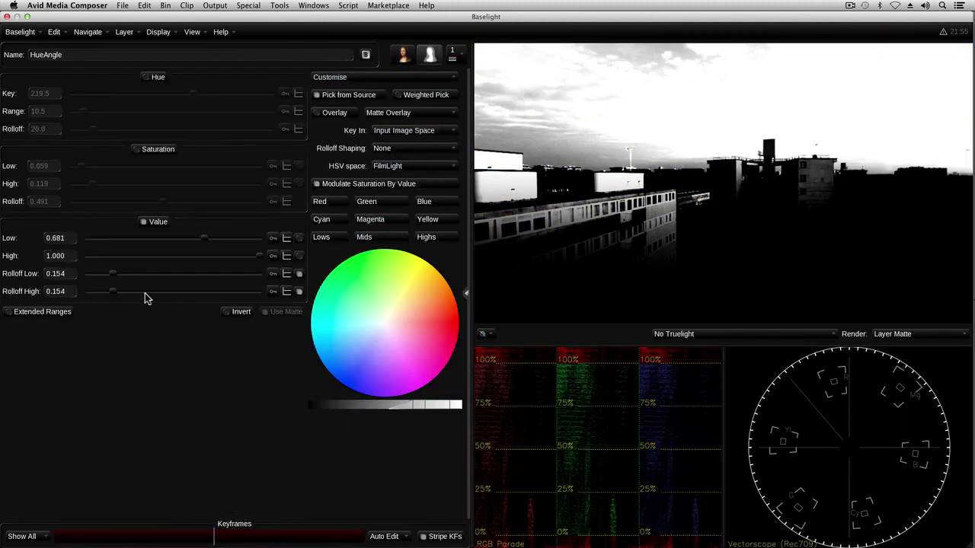
{"action": "left_click_drag", "start_coordinate": [205, 241], "coordinate": [196, 241]}
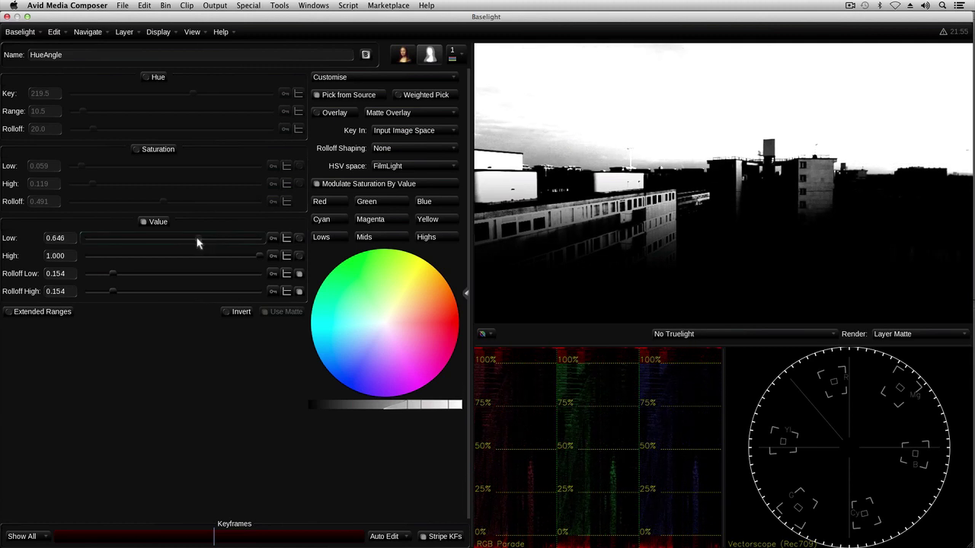
{"action": "left_click_drag", "start_coordinate": [113, 276], "coordinate": [109, 279]}
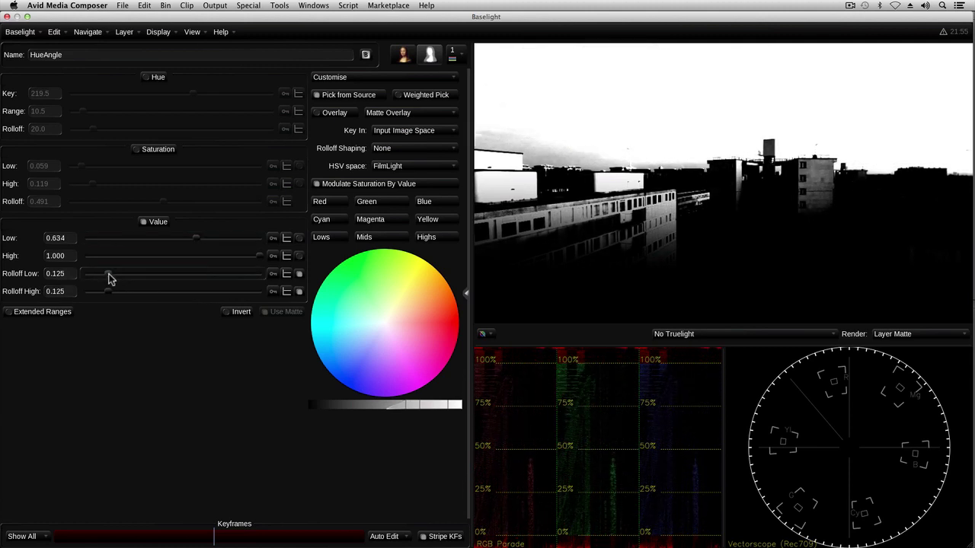
Add a Shape operator to the matte, move it higher, and render Bottom Layer Output.
{"action": "left_click", "coordinate": [466, 293]}
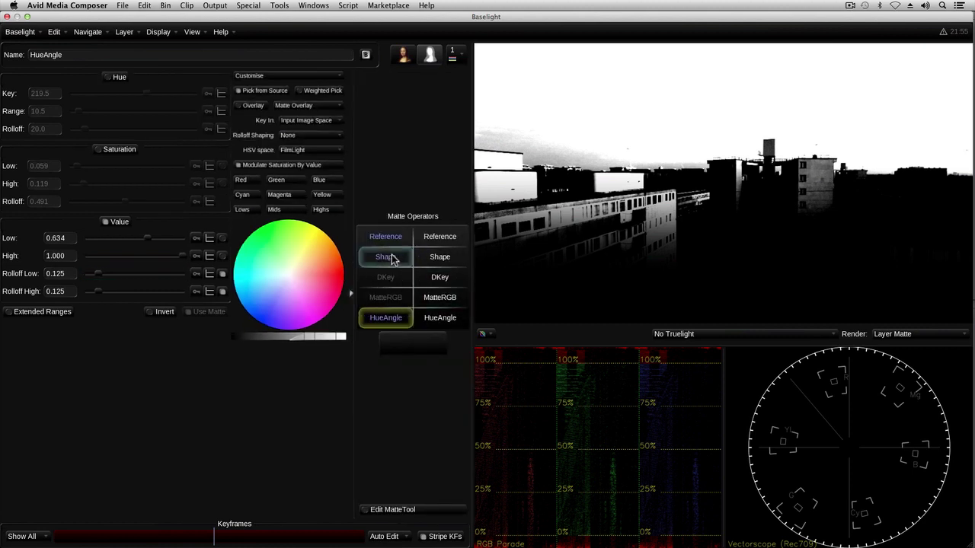
{"action": "left_click", "coordinate": [393, 261]}
{"action": "left_click_drag", "start_coordinate": [726, 165], "coordinate": [730, 108]}
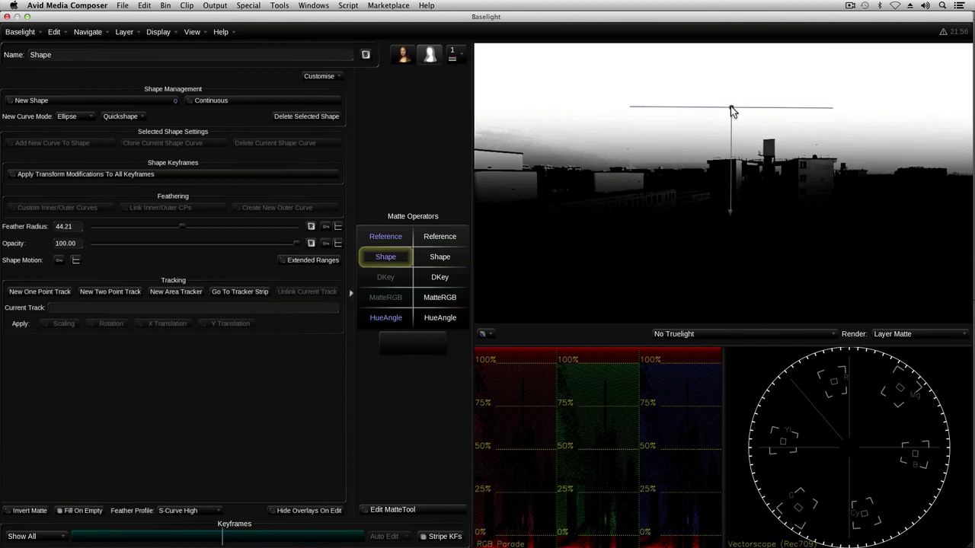
{"action": "left_click", "coordinate": [925, 334]}
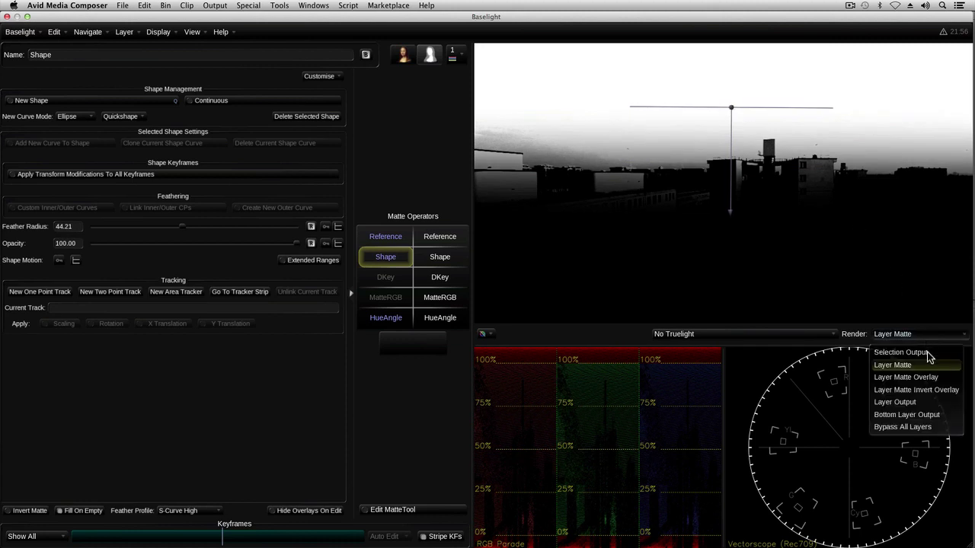
{"action": "left_click", "coordinate": [906, 414]}
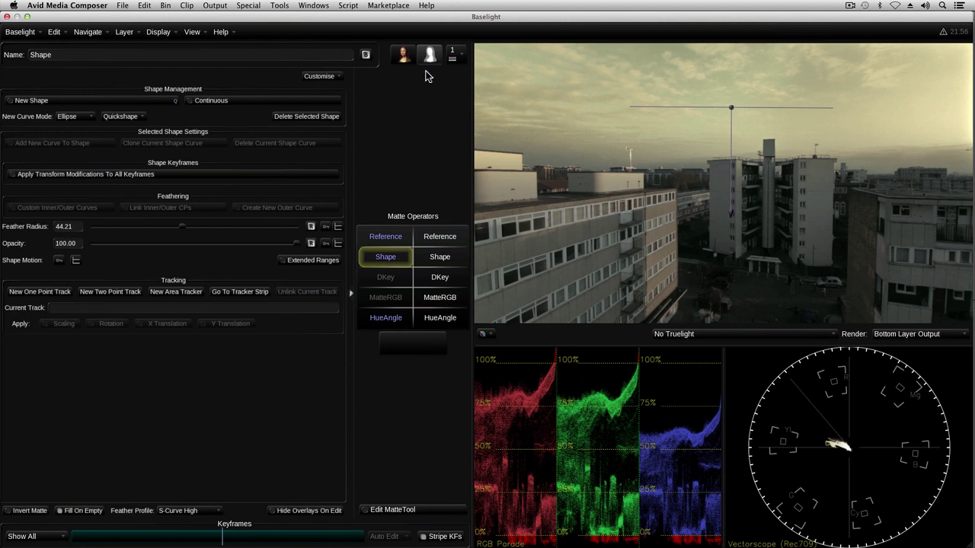
{"action": "left_click", "coordinate": [403, 54]}
Scrub through the graded shot, close Baselight, and open the dancer shot's BL Grade effect.
{"action": "left_click_drag", "start_coordinate": [223, 539], "coordinate": [344, 537]}
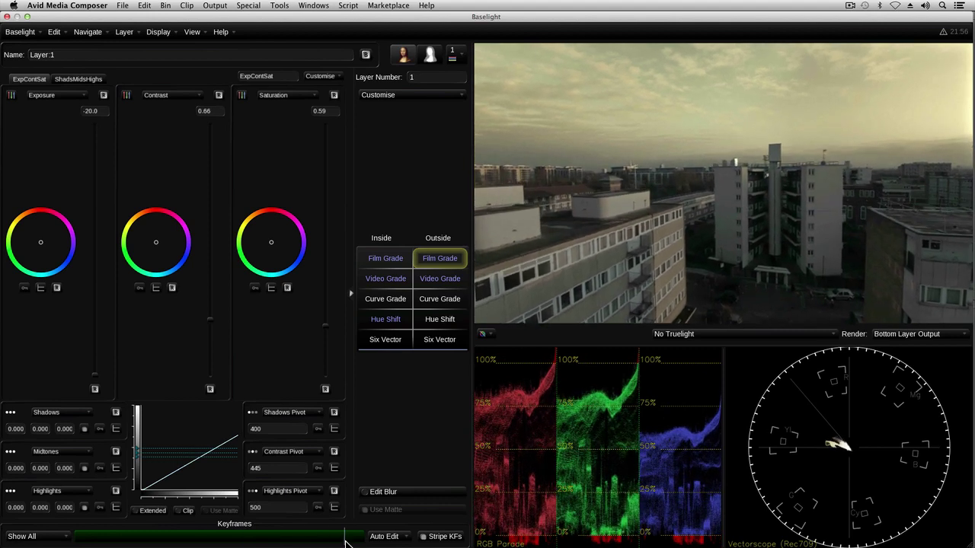
{"action": "left_click", "coordinate": [8, 17]}
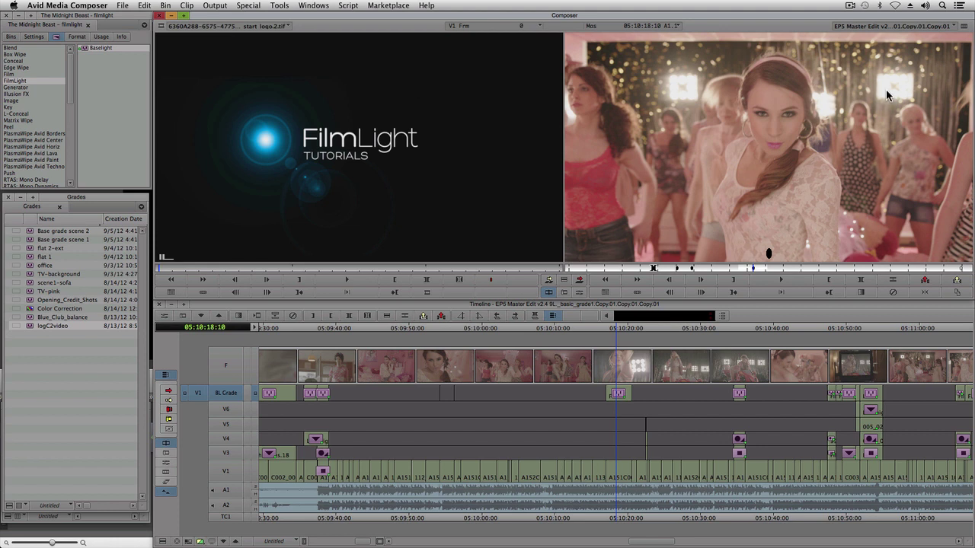
{"action": "left_click", "coordinate": [579, 292]}
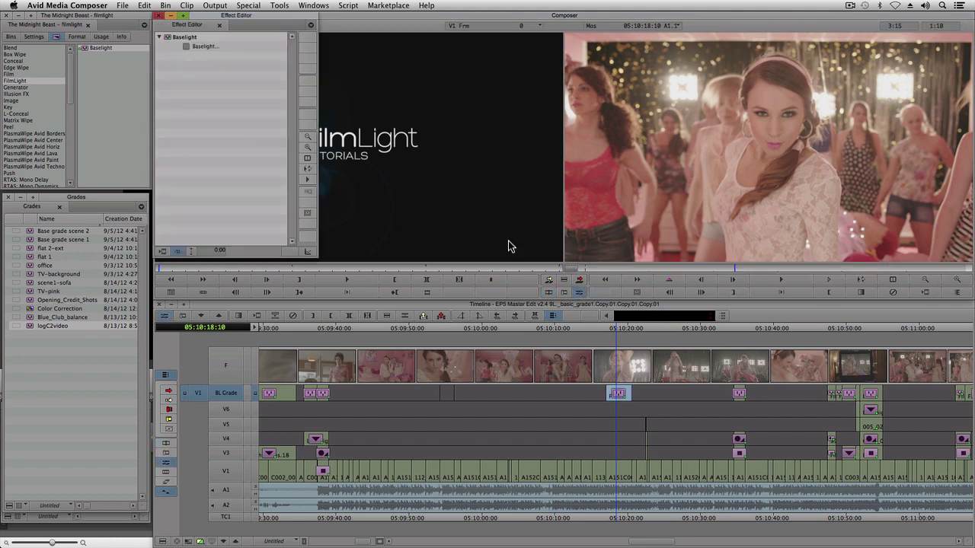
Open the dancer shot in Baselight, add Layer 2 with Film Grade contrast 1.45, then add Layer 3.
{"action": "left_click", "coordinate": [190, 49]}
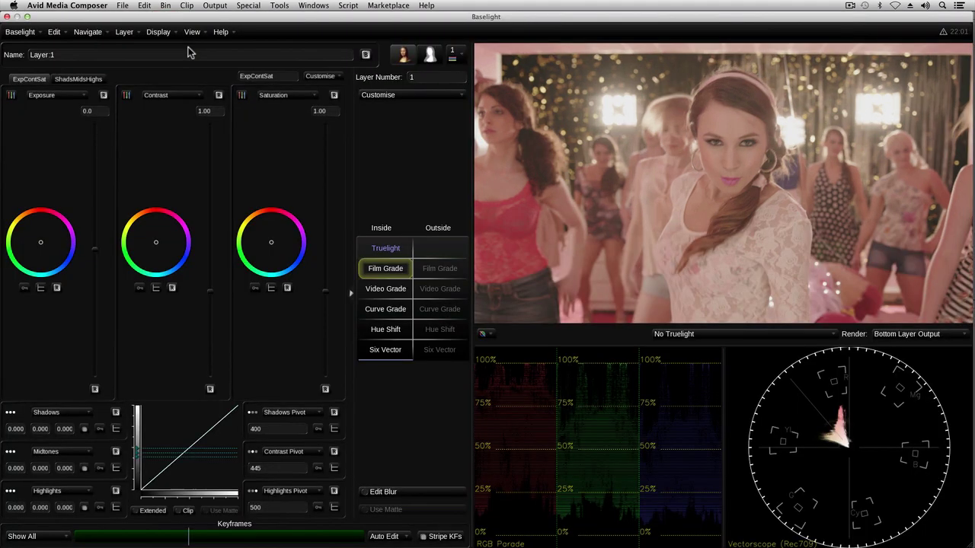
{"action": "key", "text": "p"}
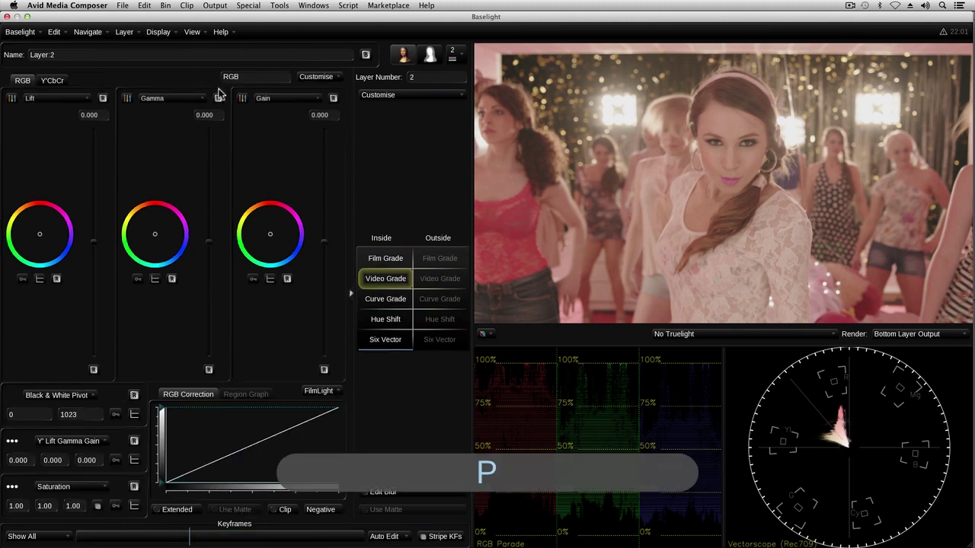
{"action": "left_click", "coordinate": [383, 259]}
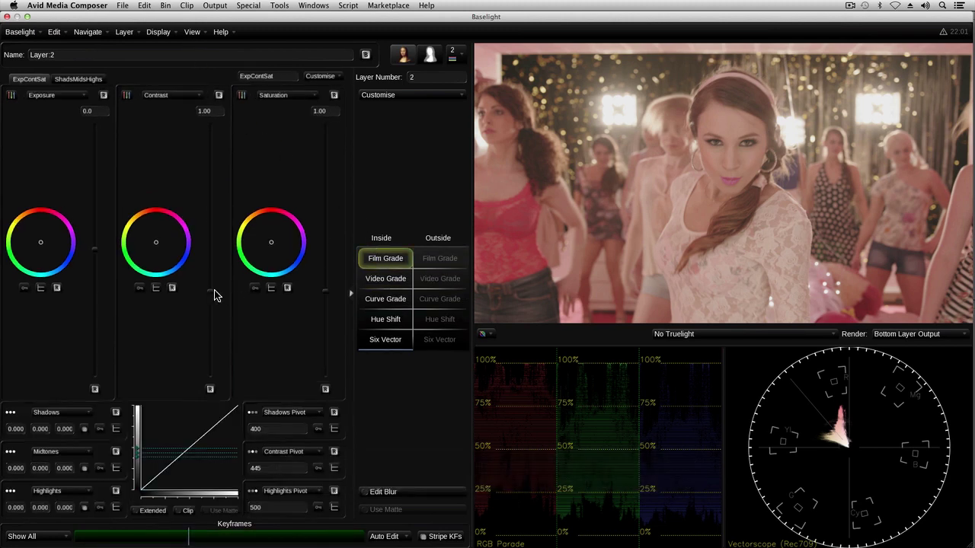
{"action": "left_click_drag", "start_coordinate": [210, 291], "coordinate": [212, 261]}
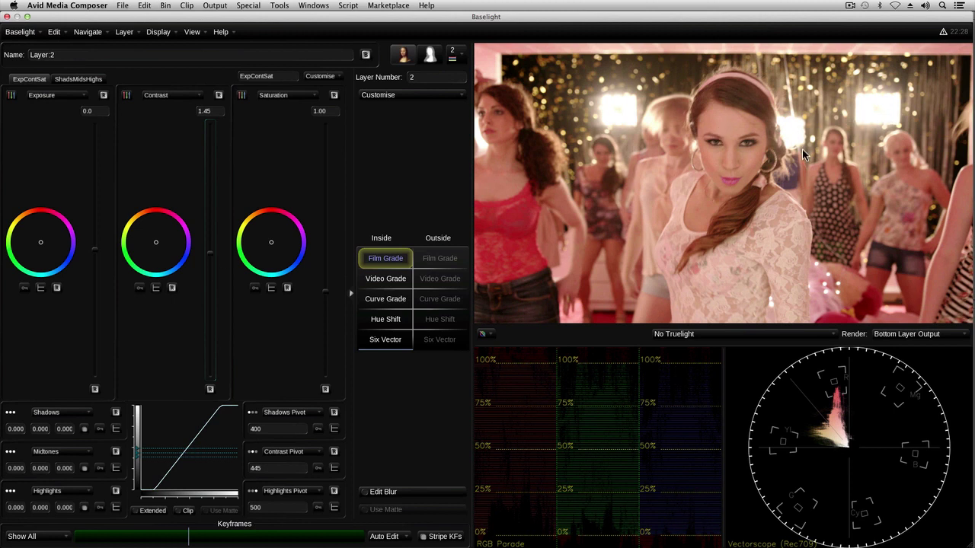
{"action": "key", "text": "p"}
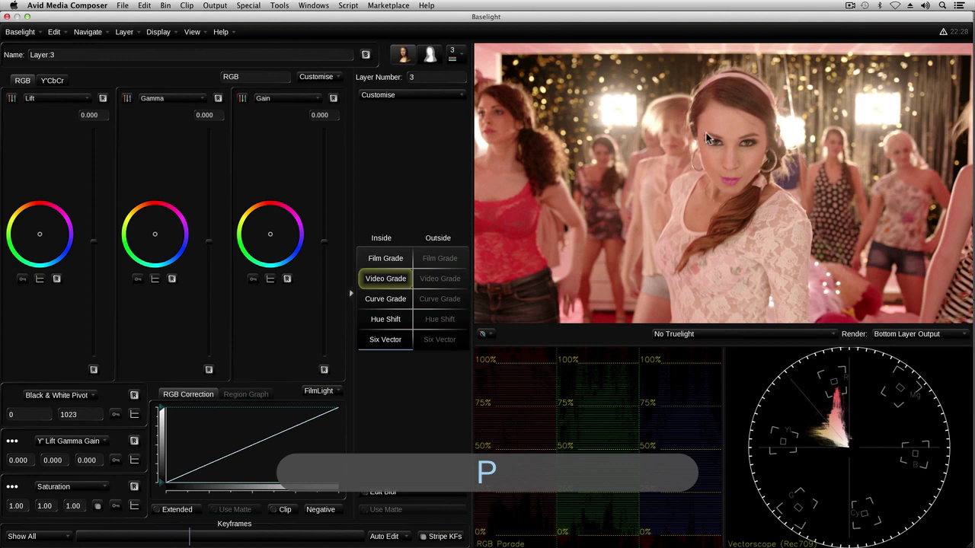
Draw an ellipse Shape matte near the top of frame and view it as Layer Matte Overlay.
{"action": "left_click", "coordinate": [431, 55]}
{"action": "left_click", "coordinate": [386, 259]}
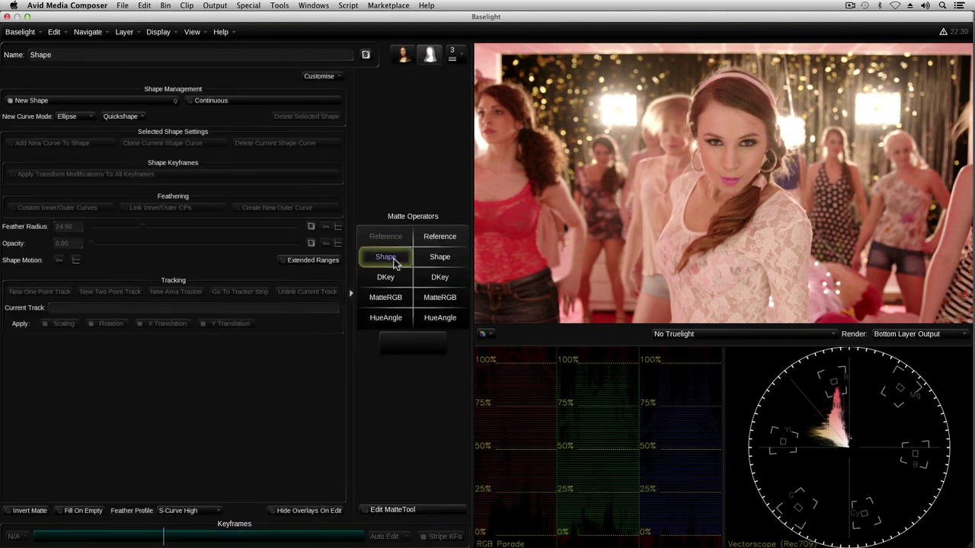
{"action": "mouse_move", "coordinate": [737, 127]}
{"action": "left_mouse_down"}
{"action": "mouse_move", "coordinate": [853, 142]}
{"action": "mouse_move", "coordinate": [890, 164]}
{"action": "left_mouse_up"}
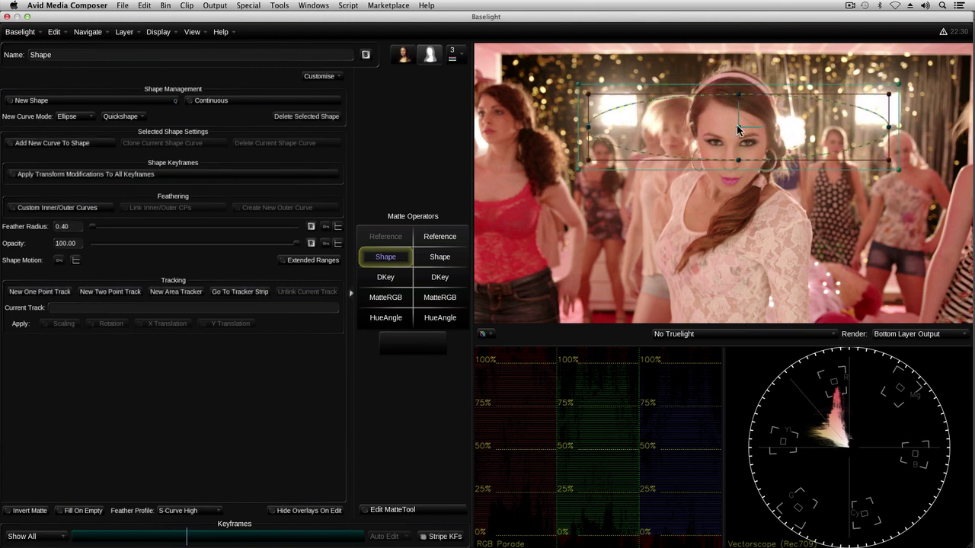
{"action": "left_click_drag", "start_coordinate": [738, 130], "coordinate": [745, 113]}
{"action": "left_click", "coordinate": [926, 334]}
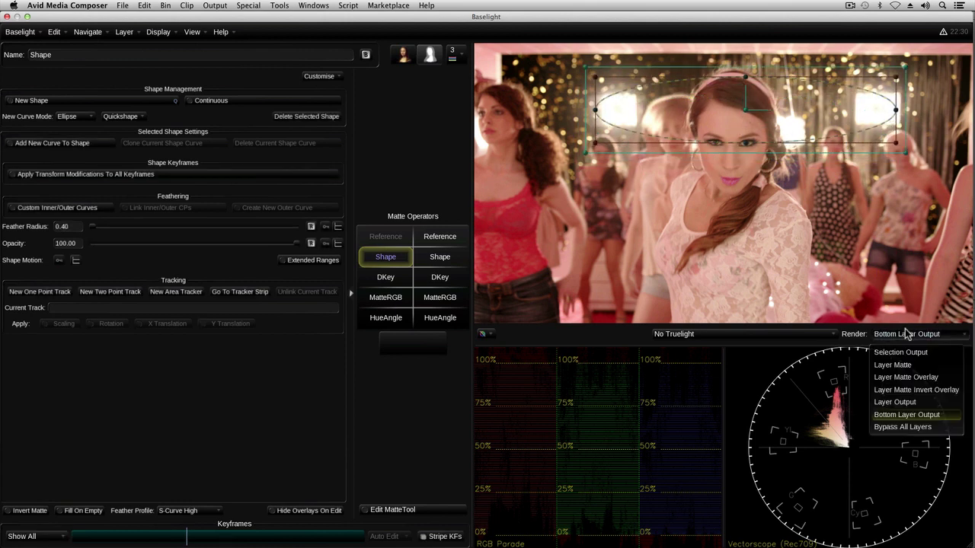
{"action": "left_click", "coordinate": [905, 377]}
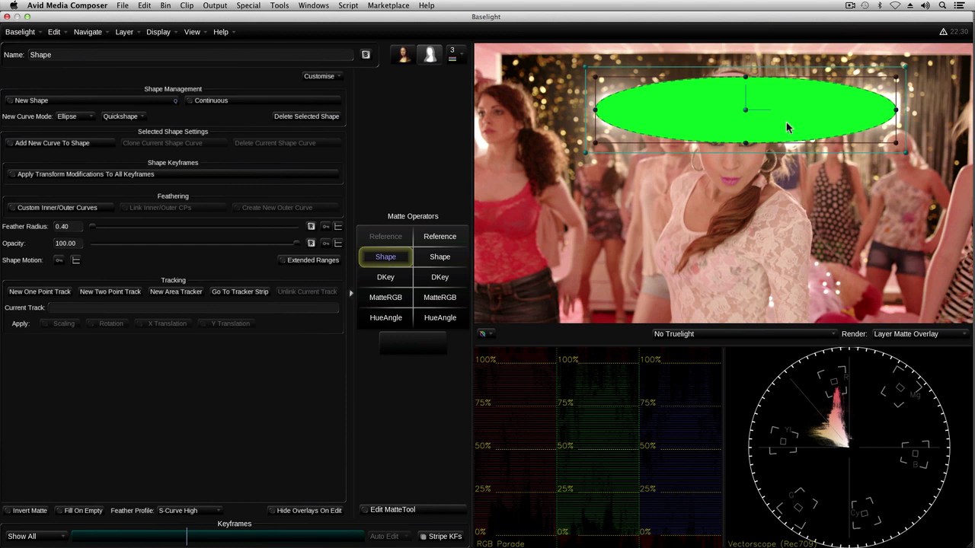
Set shape opacity 88.51, feather it, reshape it into a wide rounded rectangle, render Layer Output.
{"action": "left_click_drag", "start_coordinate": [297, 244], "coordinate": [273, 247]}
{"action": "left_click_drag", "start_coordinate": [94, 226], "coordinate": [147, 231]}
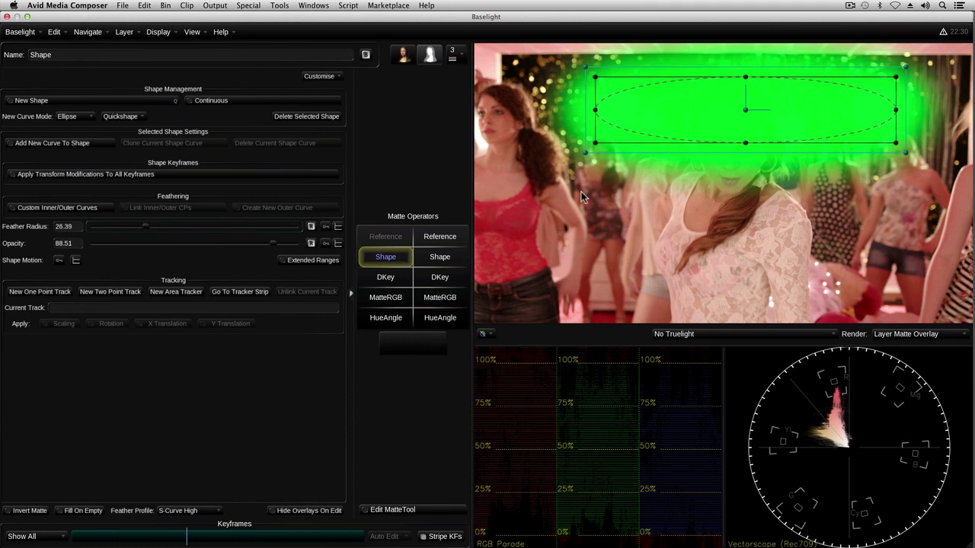
{"action": "left_click", "coordinate": [892, 115]}
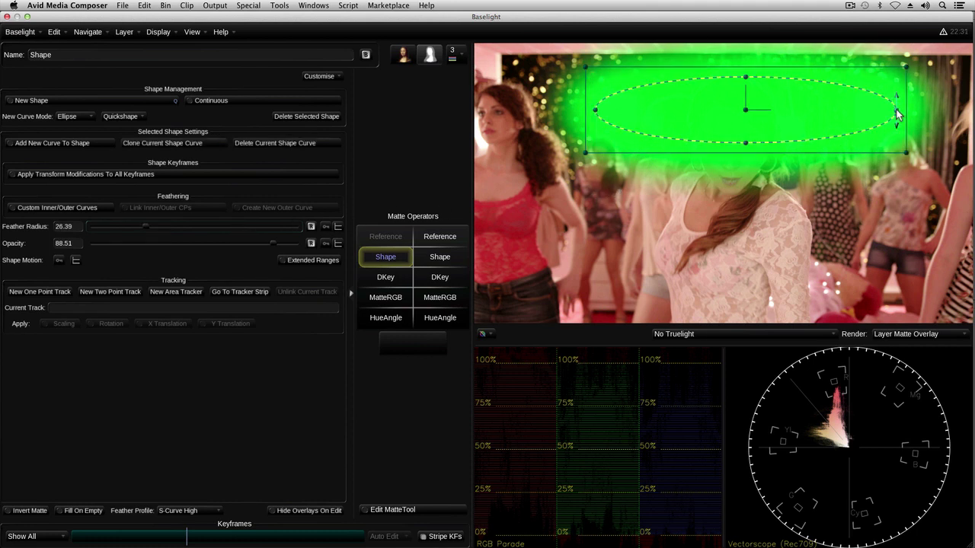
{"action": "left_click_drag", "start_coordinate": [895, 110], "coordinate": [903, 135]}
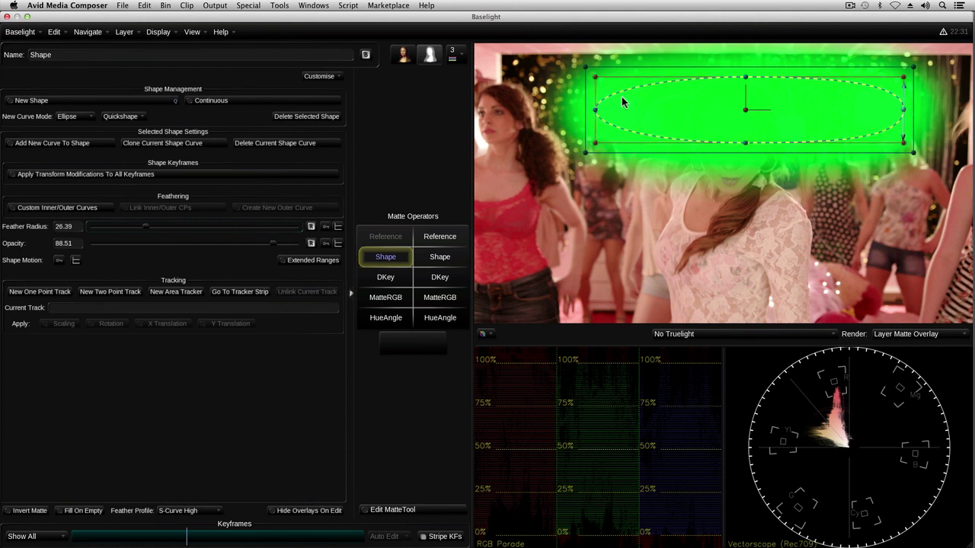
{"action": "left_click_drag", "start_coordinate": [623, 131], "coordinate": [638, 150]}
{"action": "left_click", "coordinate": [884, 335]}
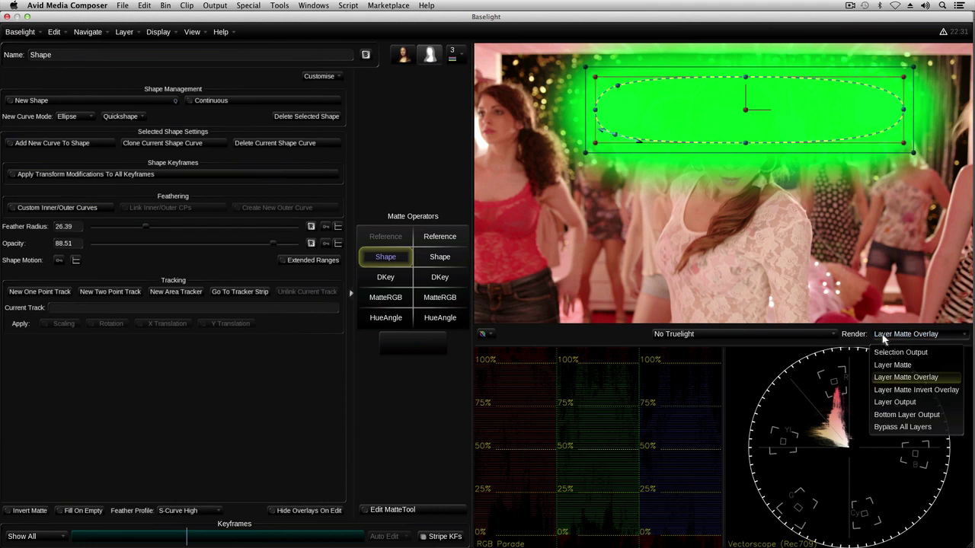
{"action": "left_click", "coordinate": [903, 402]}
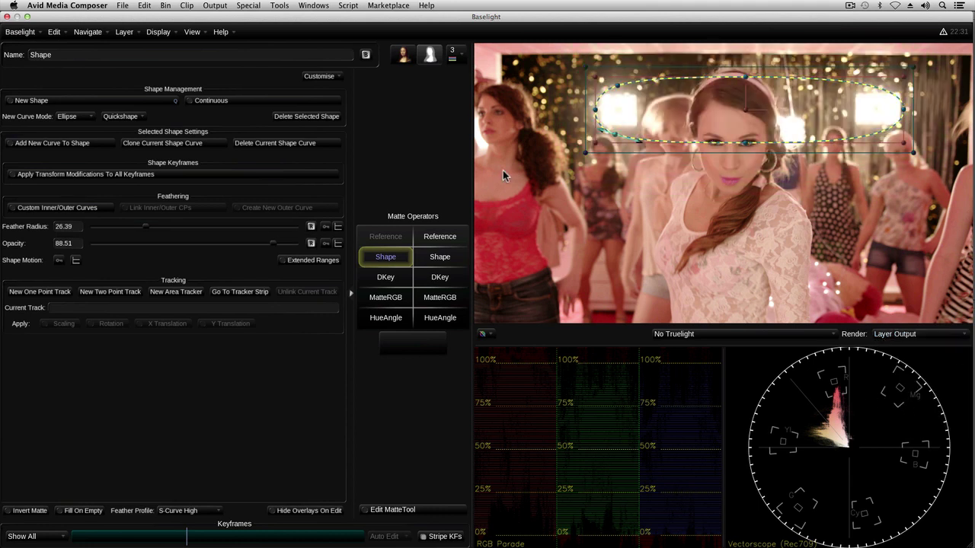
{"action": "left_click", "coordinate": [407, 61]}
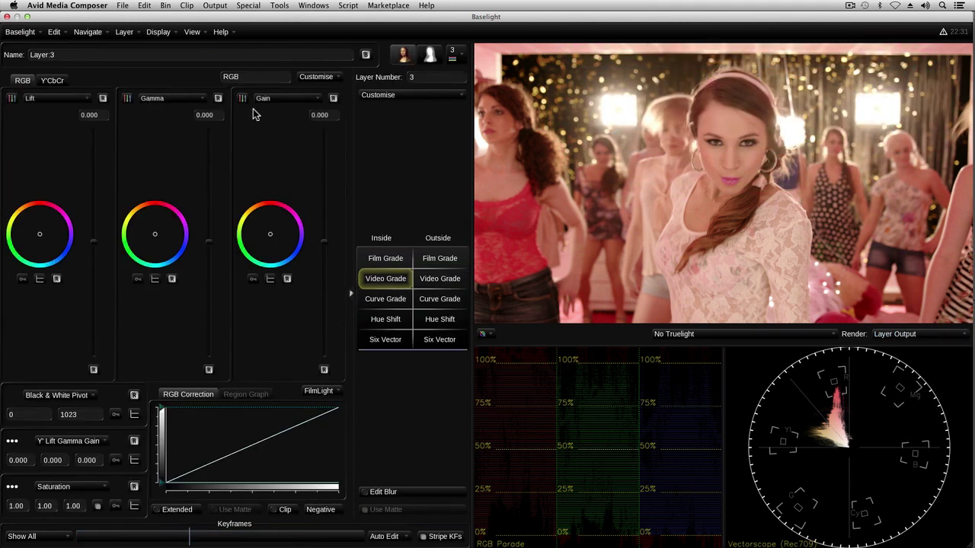
Set Layer 3's Video Grade to lift -0.400, gamma 0.153, gain -0.198, shown as Layer Matte Overlay.
{"action": "left_click_drag", "start_coordinate": [92, 251], "coordinate": [91, 296]}
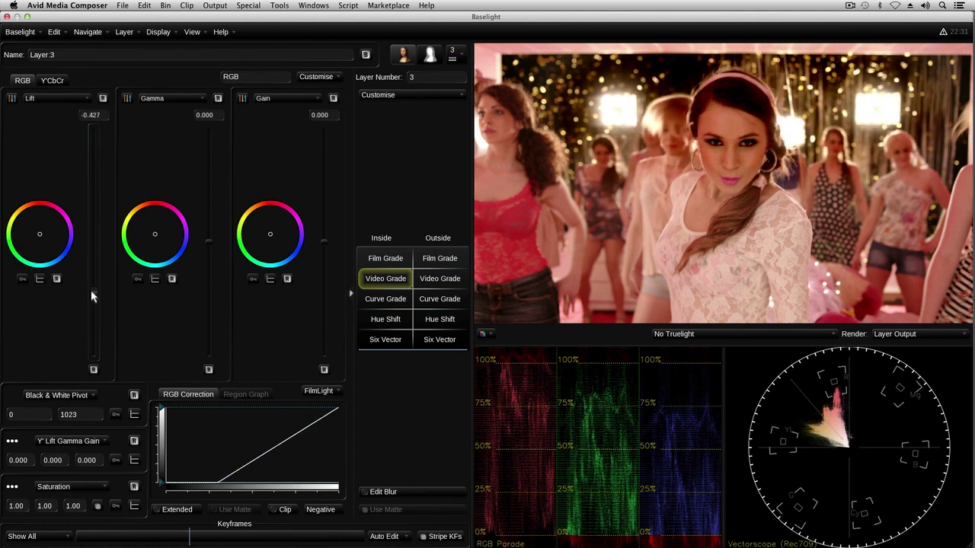
{"action": "left_click_drag", "start_coordinate": [211, 247], "coordinate": [210, 224]}
{"action": "left_click_drag", "start_coordinate": [324, 242], "coordinate": [325, 269]}
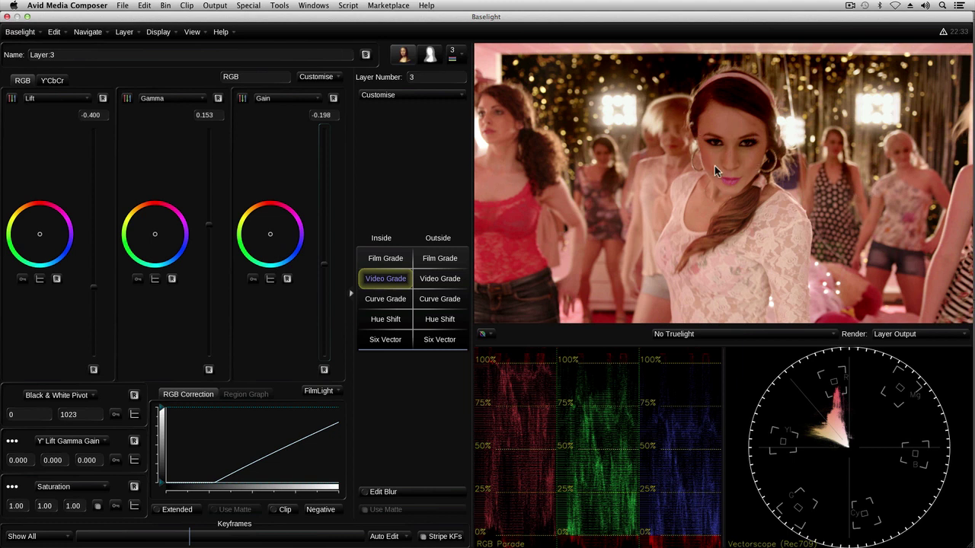
{"action": "left_click", "coordinate": [898, 336]}
{"action": "left_click", "coordinate": [904, 380]}
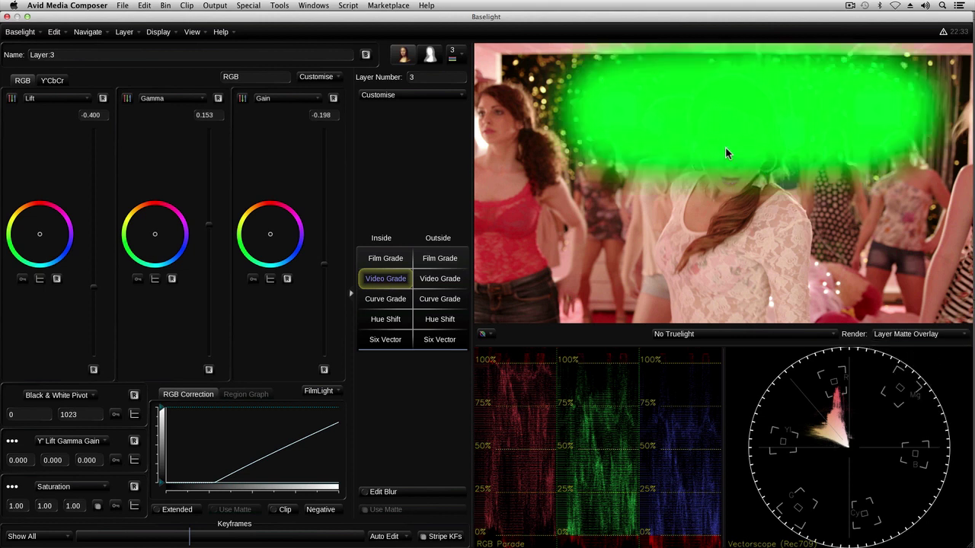
Draw a second ellipse shape around the dancer's face in layer 3's matte.
{"action": "left_click", "coordinate": [430, 55]}
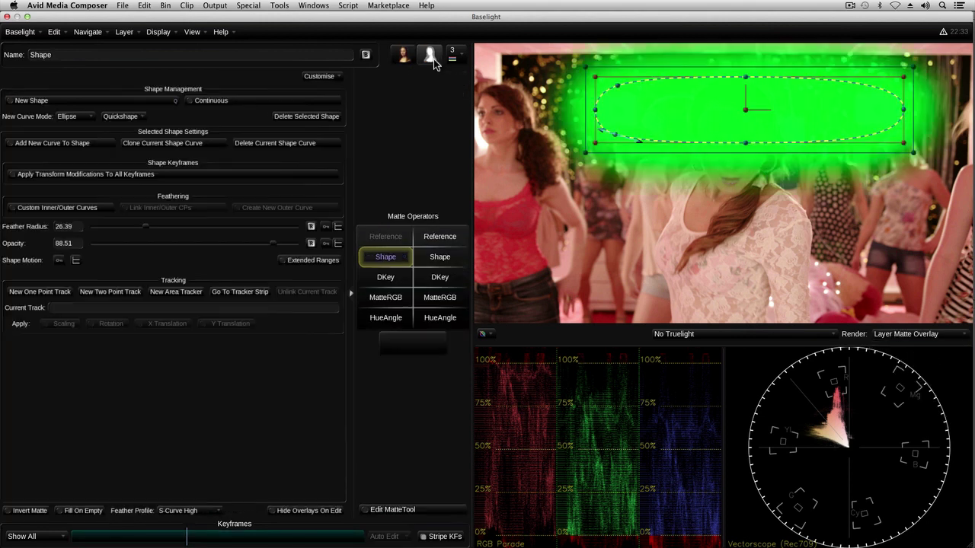
{"action": "left_click", "coordinate": [436, 256]}
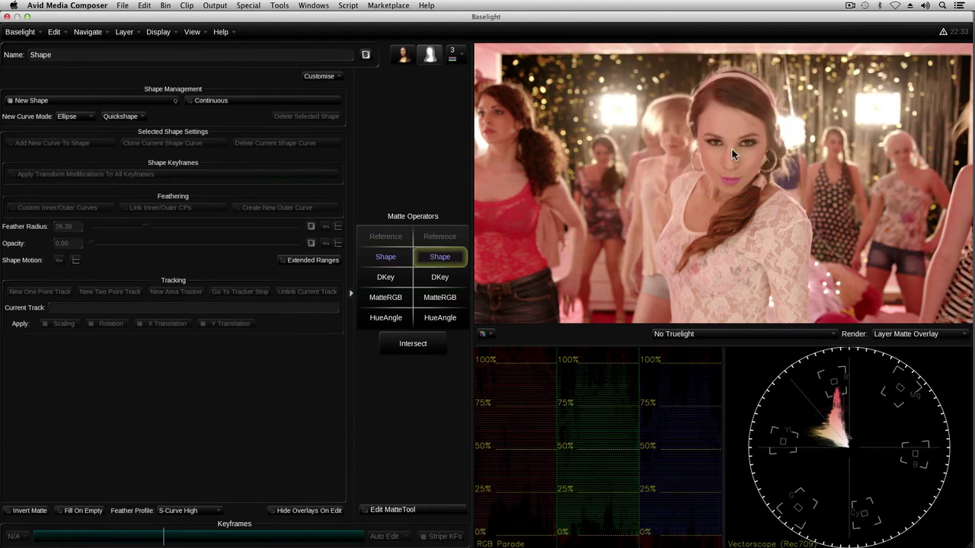
{"action": "left_click_drag", "start_coordinate": [730, 153], "coordinate": [764, 200]}
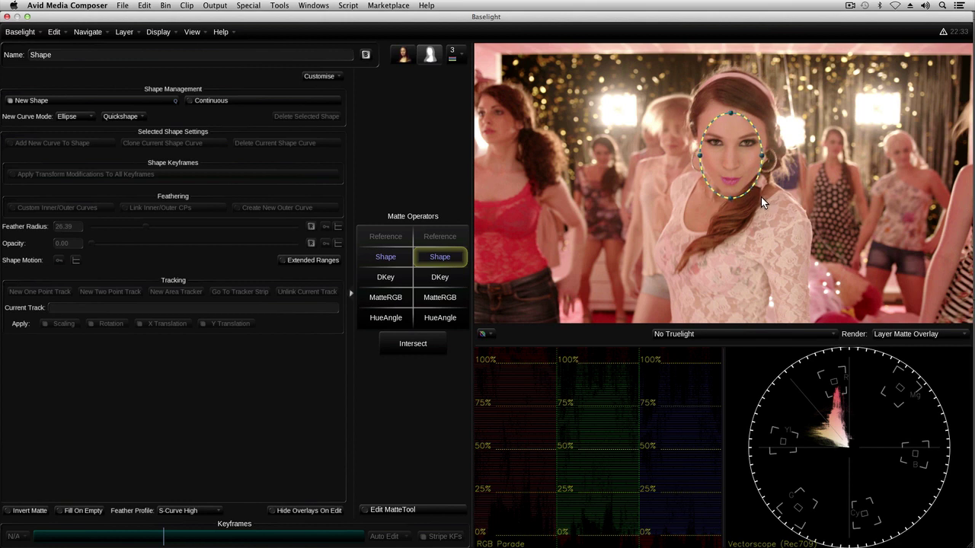
{"action": "left_click", "coordinate": [732, 153]}
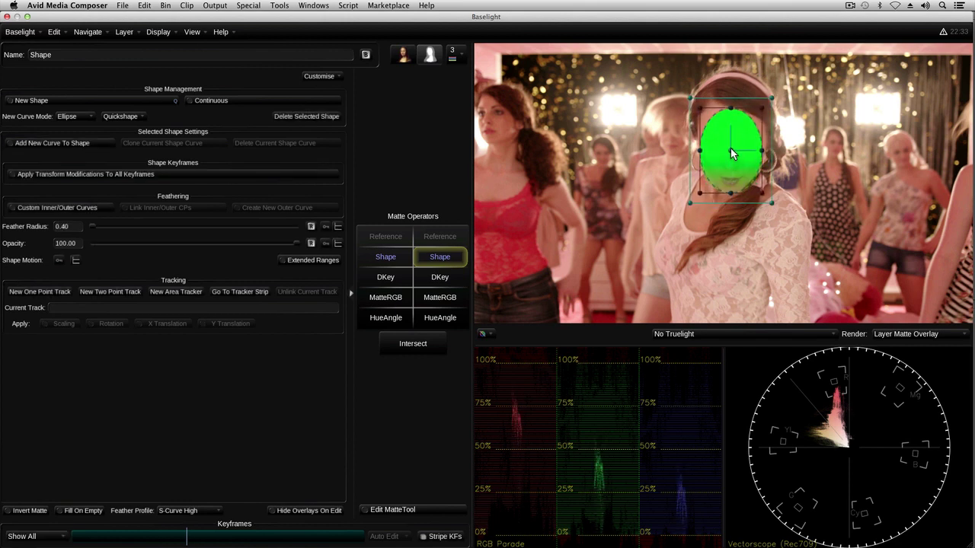
Set the face ellipse to Difference, feather it to 18.22, and nudge it over the face.
{"action": "left_click", "coordinate": [430, 345]}
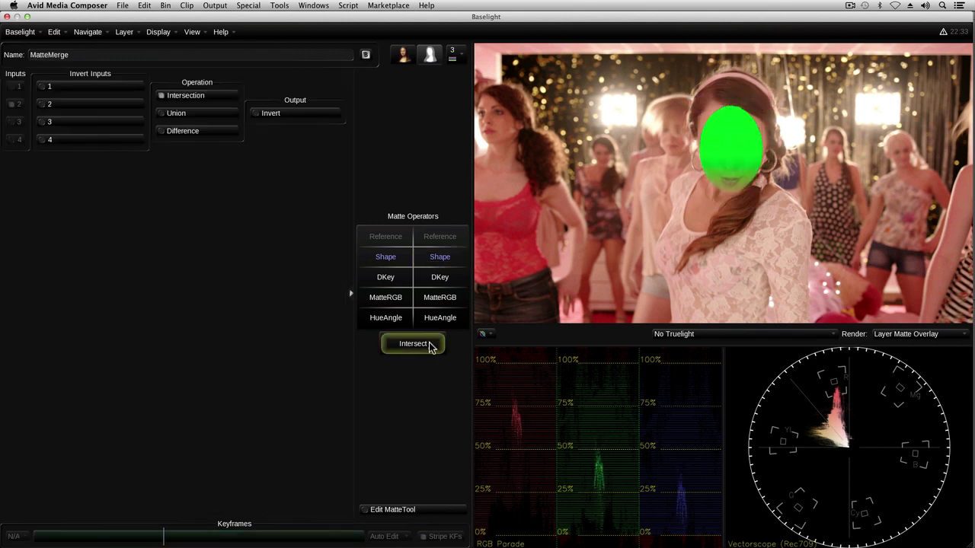
{"action": "left_click", "coordinate": [220, 132]}
{"action": "left_click", "coordinate": [439, 257]}
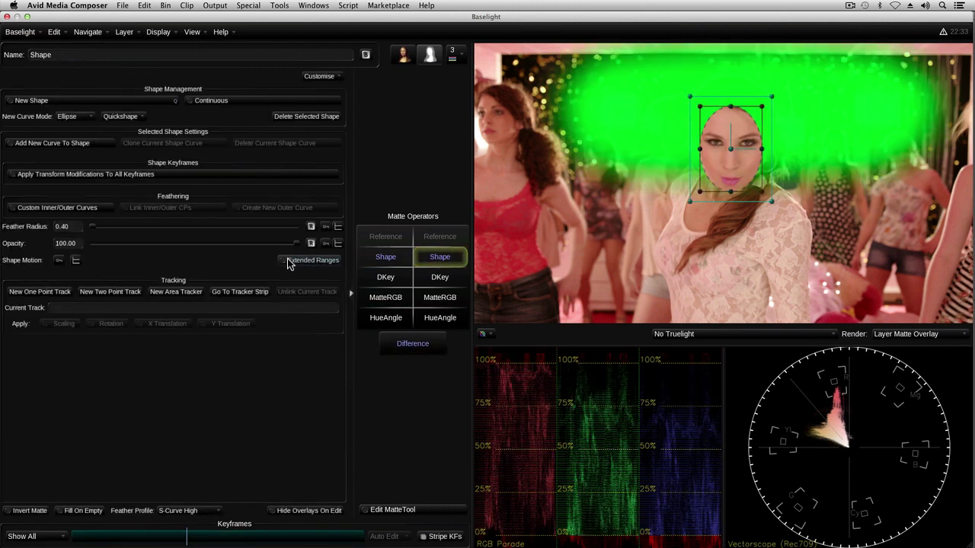
{"action": "left_click_drag", "start_coordinate": [93, 227], "coordinate": [129, 232]}
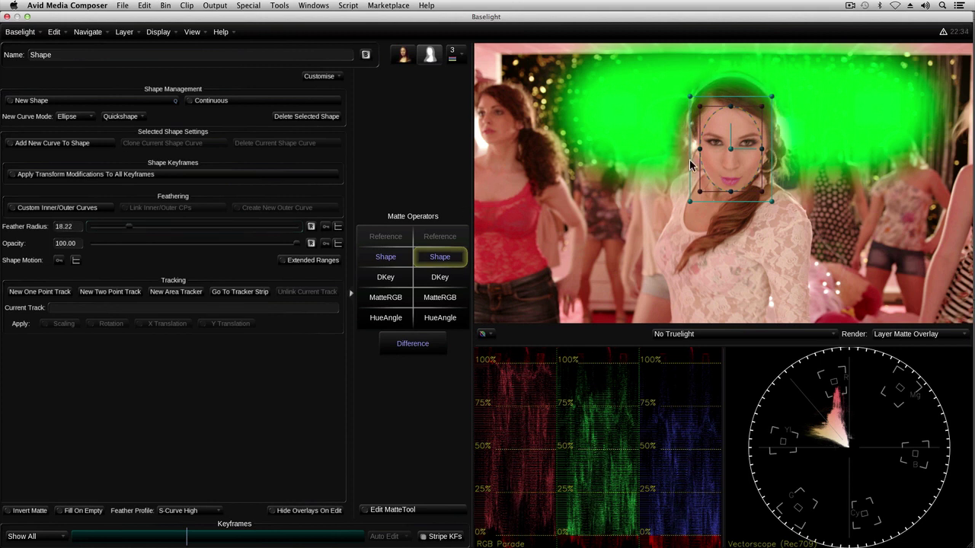
{"action": "left_click_drag", "start_coordinate": [728, 147], "coordinate": [731, 145]}
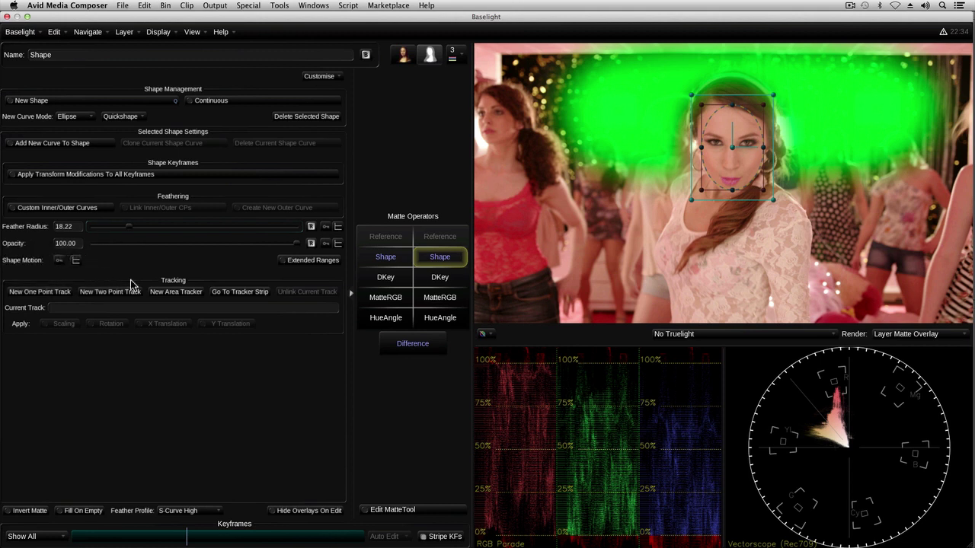
Track the face ellipse forwards and backwards with a new area tracker.
{"action": "left_click", "coordinate": [169, 294]}
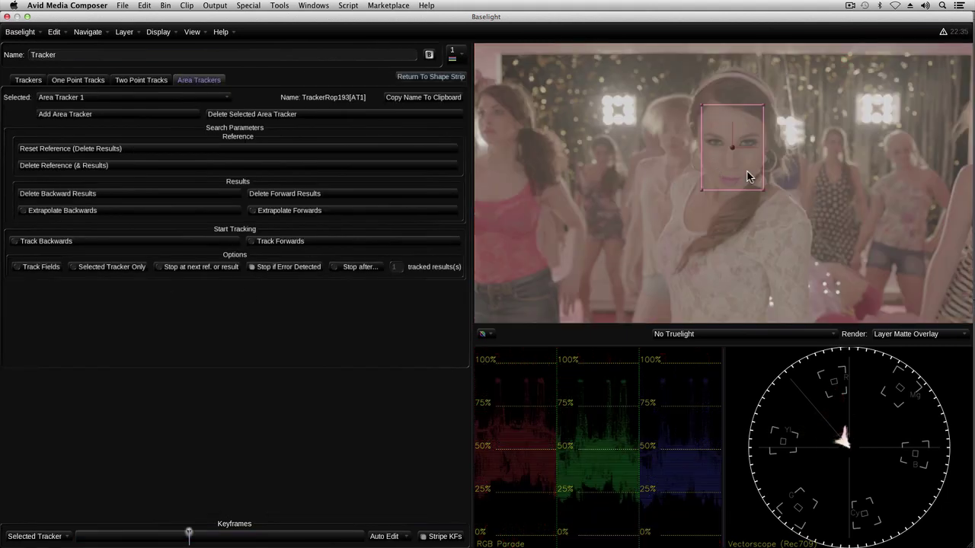
{"action": "left_click", "coordinate": [418, 241]}
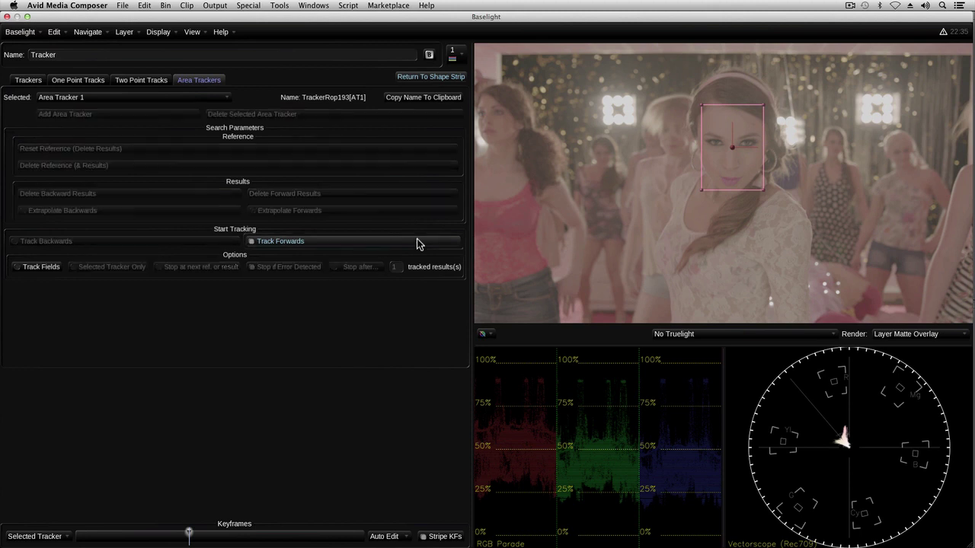
{"action": "left_click", "coordinate": [210, 242]}
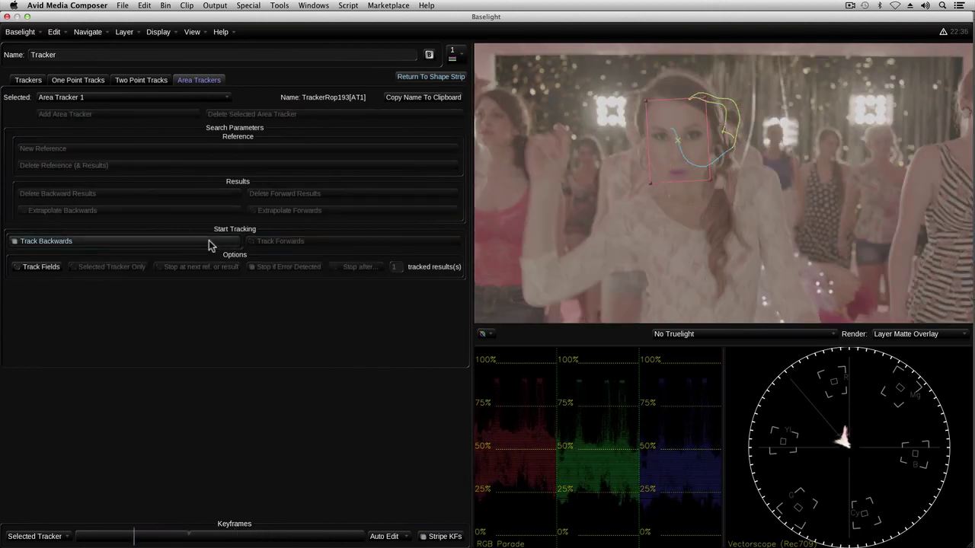
Scrub the tracked shot and set the viewer render to Bottom Layer Output.
{"action": "left_click", "coordinate": [414, 80]}
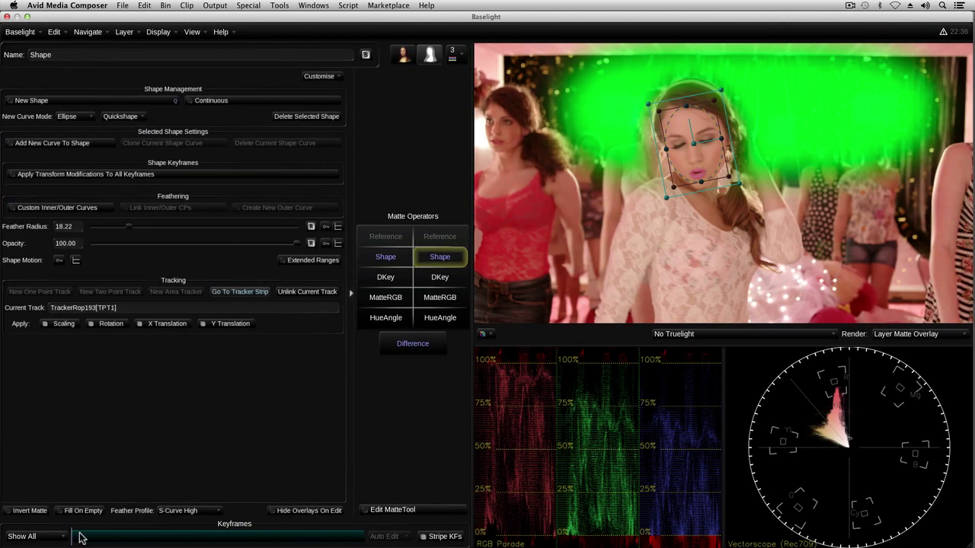
{"action": "left_click_drag", "start_coordinate": [80, 536], "coordinate": [345, 543]}
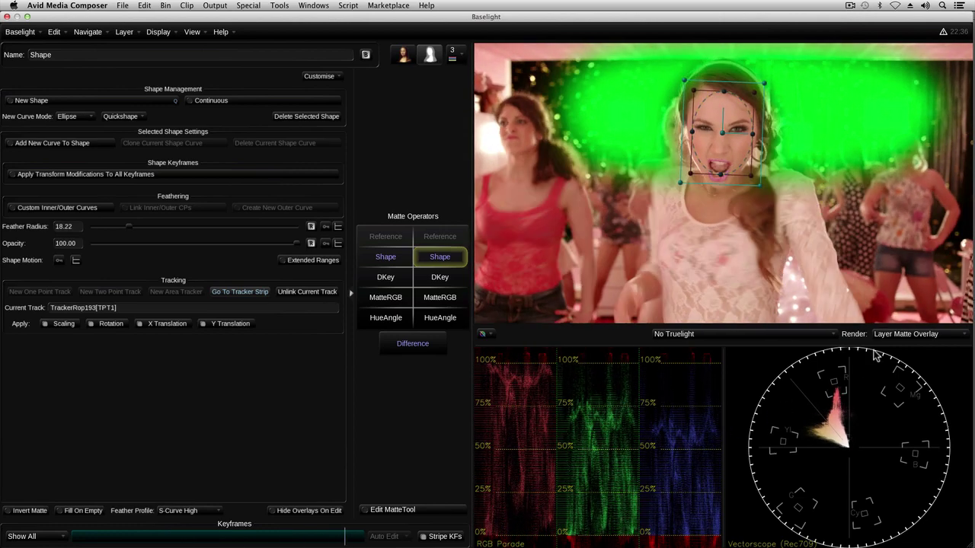
{"action": "left_click", "coordinate": [895, 335]}
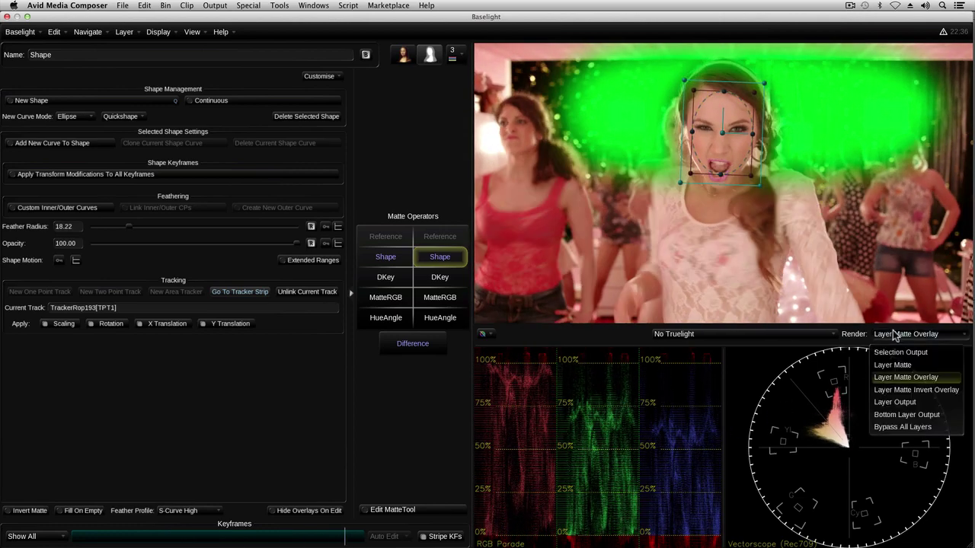
{"action": "left_click", "coordinate": [926, 414]}
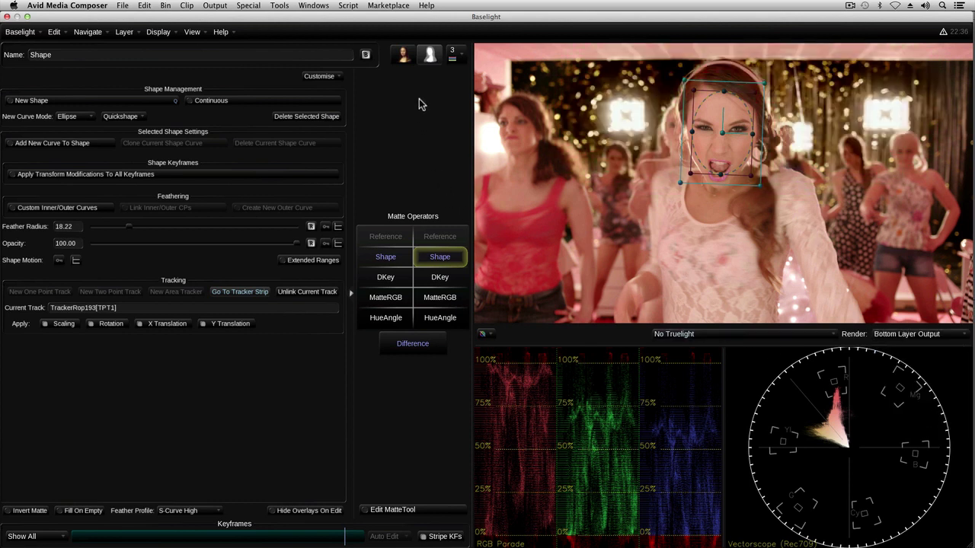
Scrub back to an earlier frame and add a new layer 4 to the grade.
{"action": "left_click", "coordinate": [402, 55]}
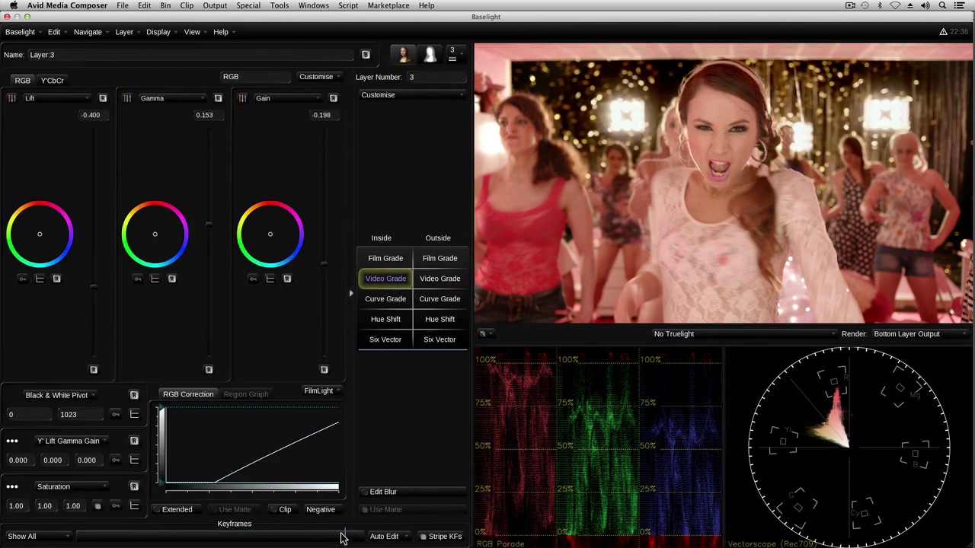
{"action": "left_click_drag", "start_coordinate": [344, 540], "coordinate": [219, 536]}
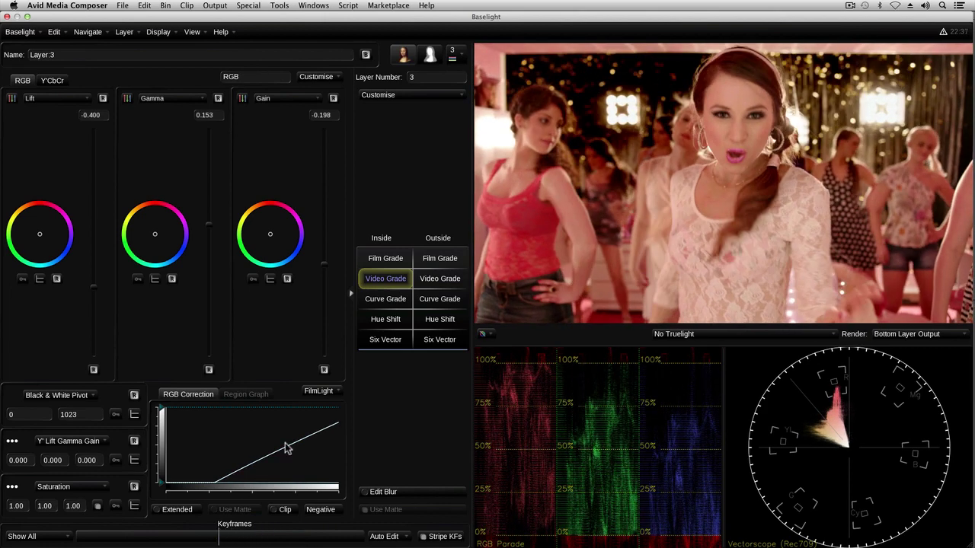
{"action": "left_click", "coordinate": [452, 55]}
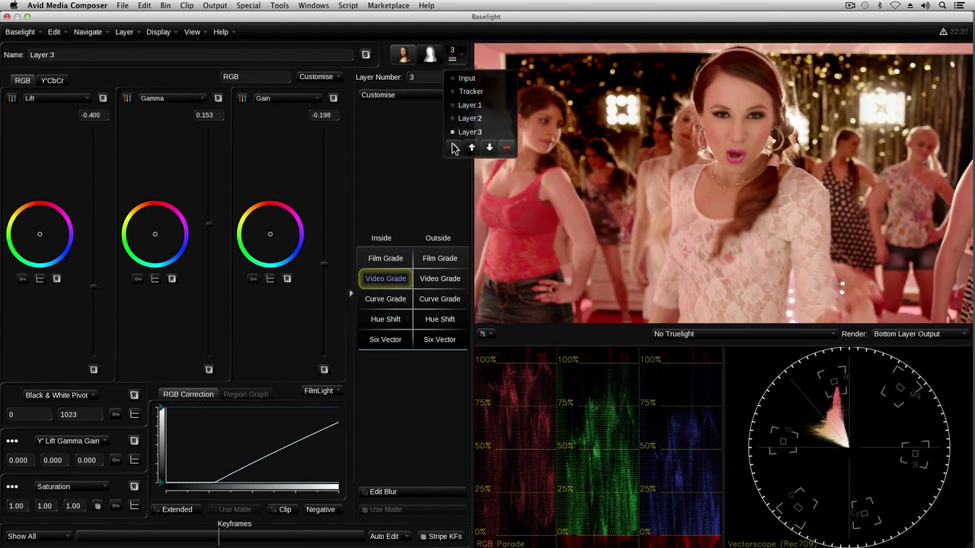
{"action": "left_click", "coordinate": [454, 147]}
Draw a large ellipse shape matte over the dancer on layer 4, shown as green overlay.
{"action": "left_click", "coordinate": [430, 61]}
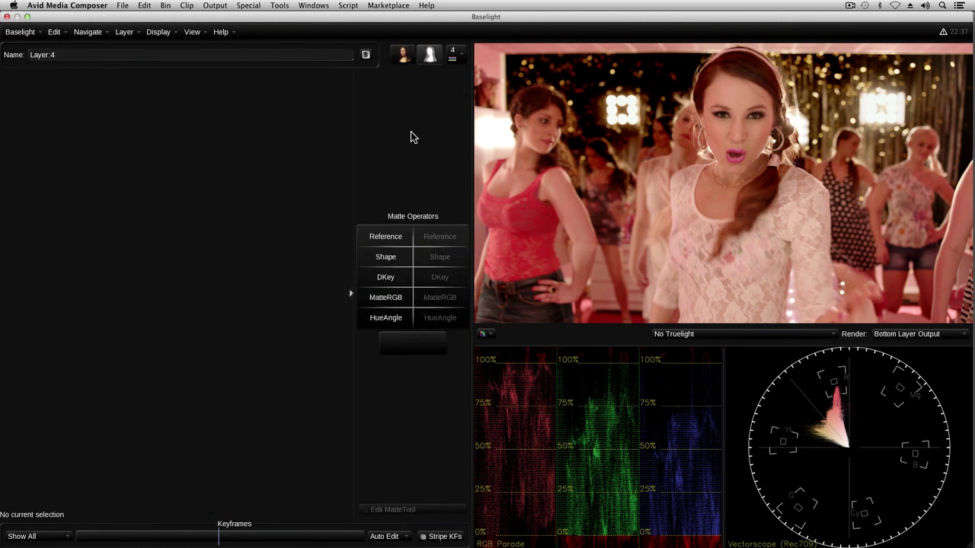
{"action": "left_click", "coordinate": [393, 259]}
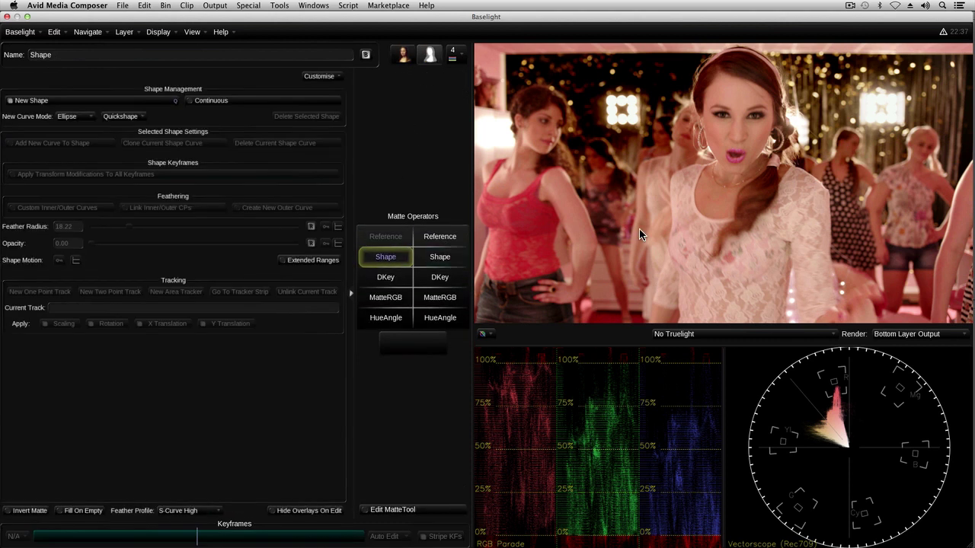
{"action": "left_click_drag", "start_coordinate": [750, 218], "coordinate": [805, 308]}
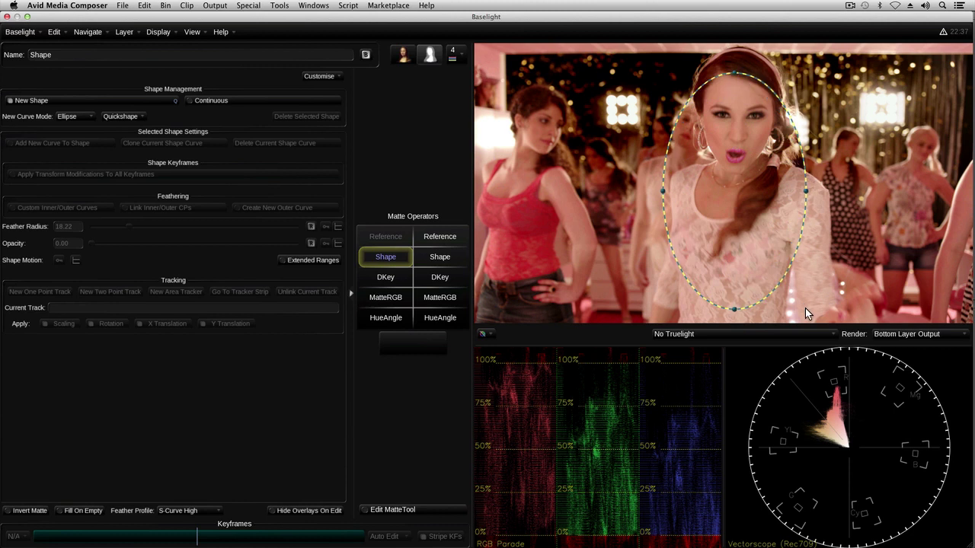
{"action": "left_click", "coordinate": [898, 334]}
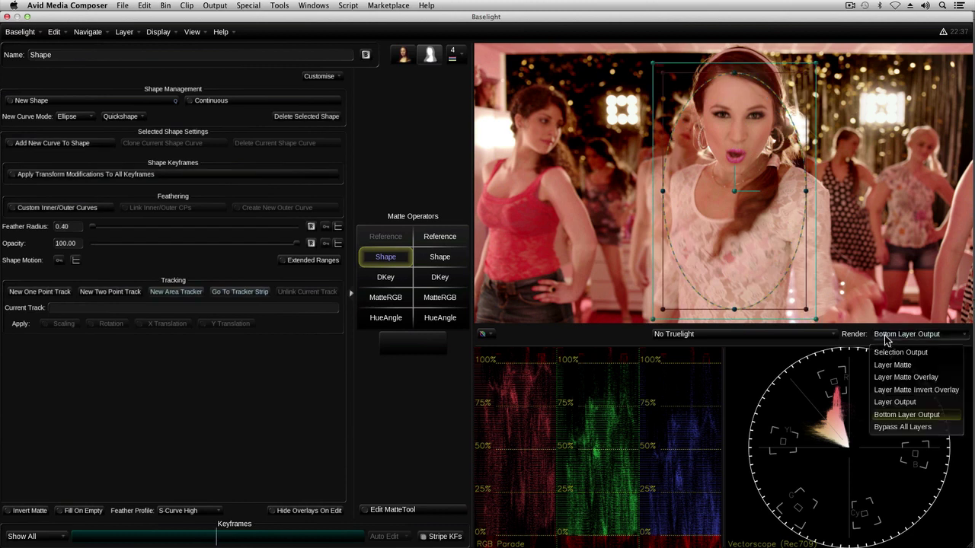
{"action": "left_click", "coordinate": [900, 377]}
Lower the ellipse opacity to 81.82, enlarge it past the frame, and feather it to 37.77.
{"action": "left_click_drag", "start_coordinate": [298, 240], "coordinate": [259, 251]}
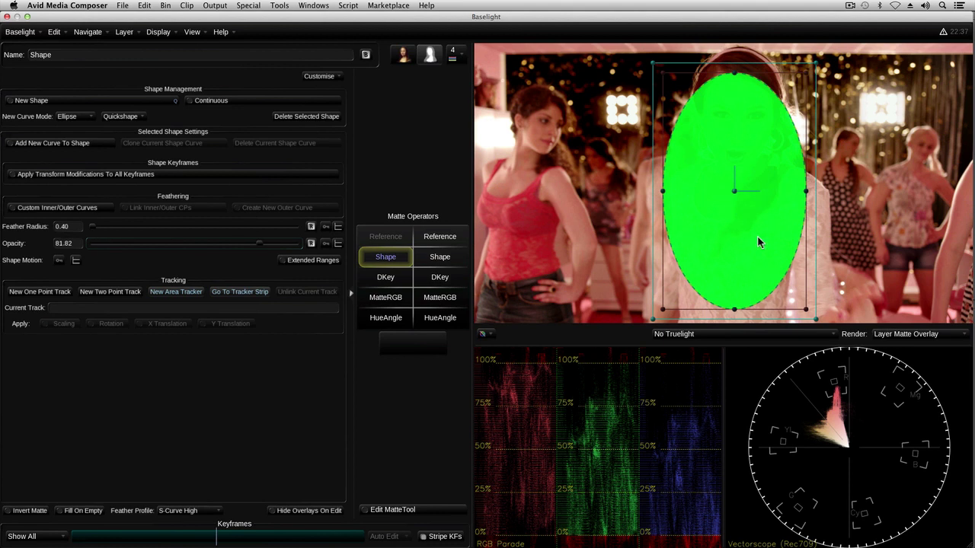
{"action": "left_click_drag", "start_coordinate": [757, 236], "coordinate": [740, 240]}
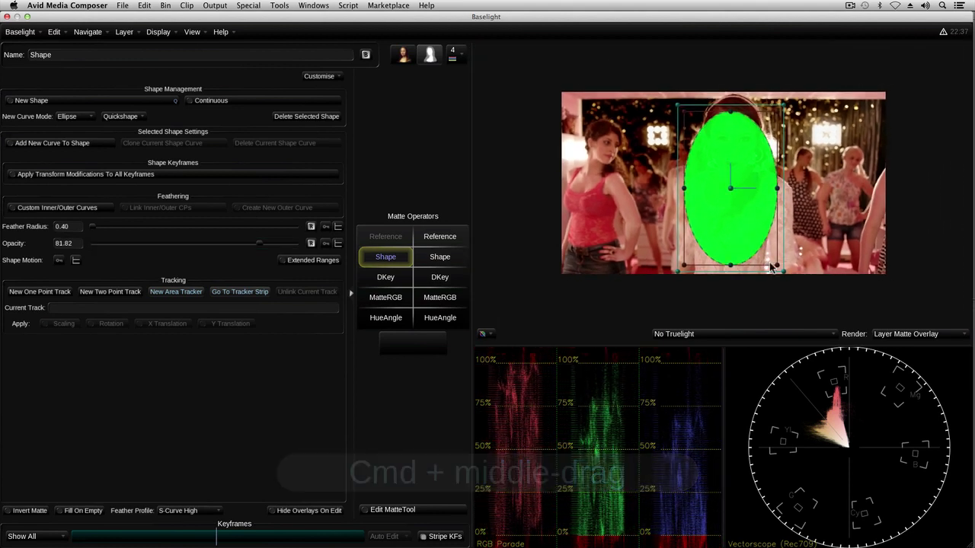
{"action": "left_click_drag", "start_coordinate": [791, 279], "coordinate": [819, 325]}
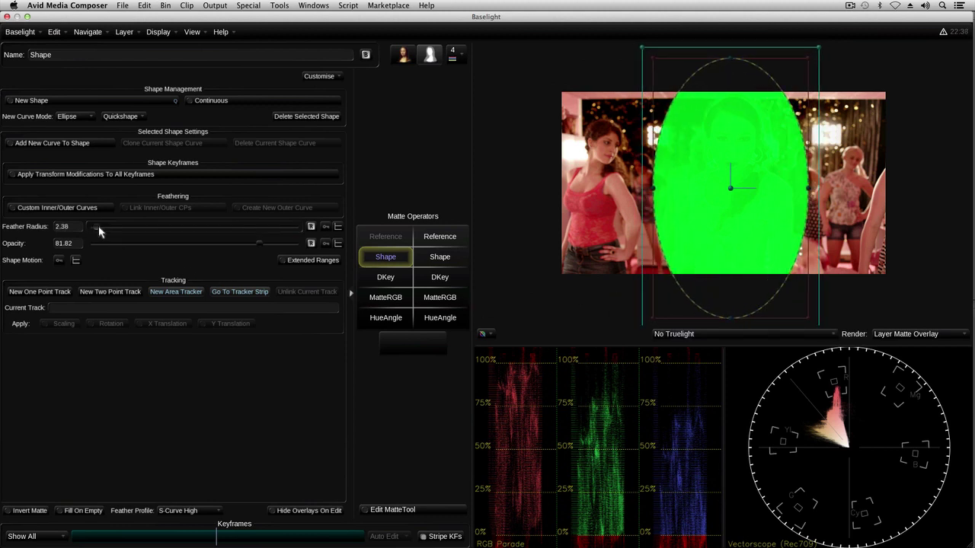
{"action": "left_click_drag", "start_coordinate": [95, 227], "coordinate": [169, 226]}
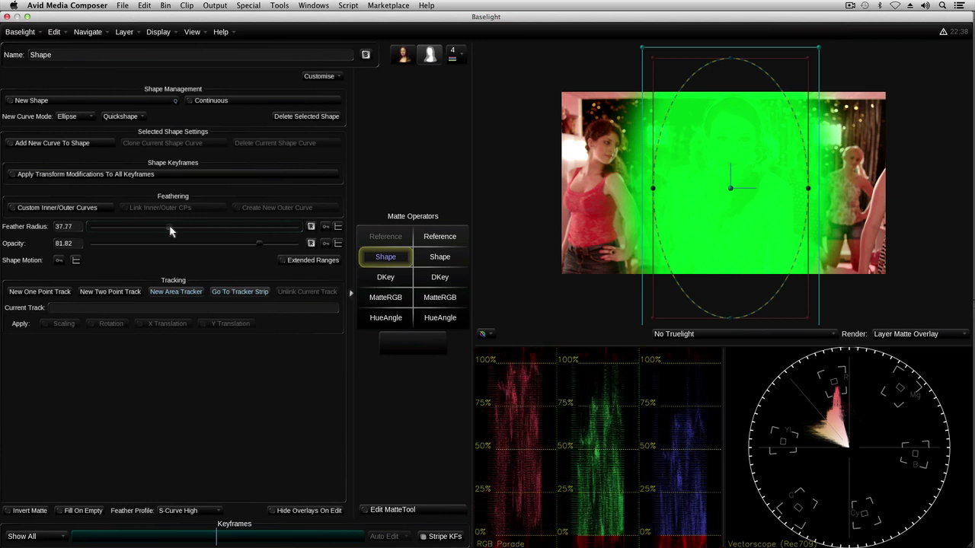
Render the full image with Bottom Layer Output and zoom in on the dancer's face.
{"action": "left_click", "coordinate": [904, 335]}
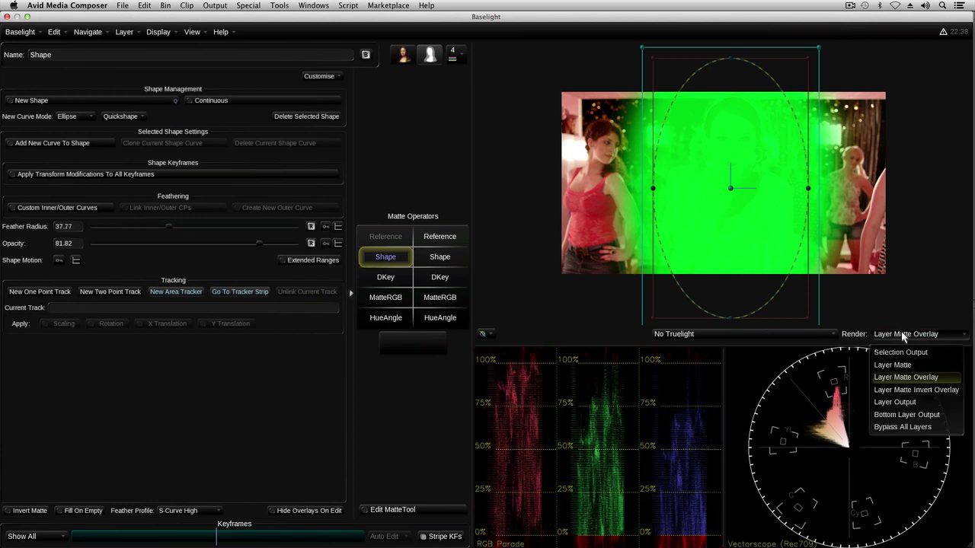
{"action": "left_click", "coordinate": [906, 414]}
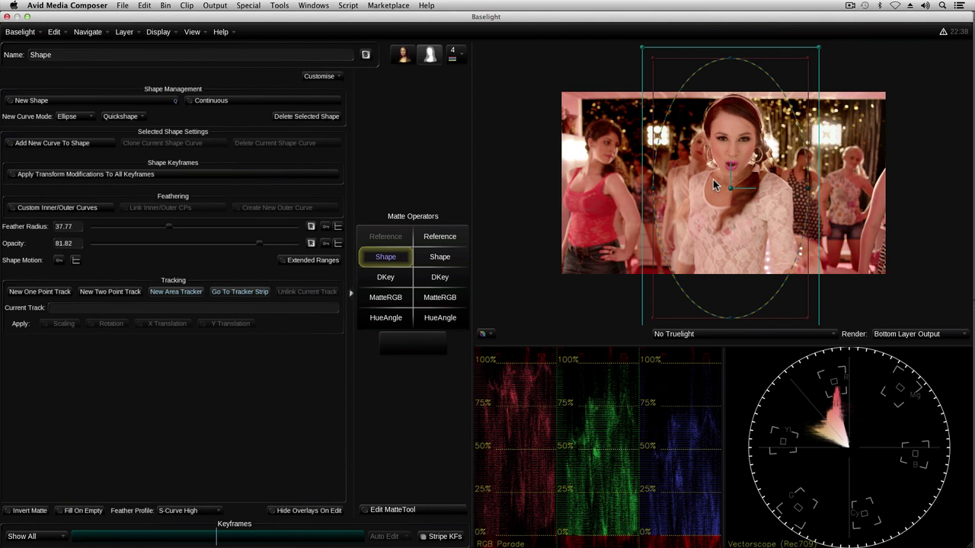
{"action": "left_click_drag", "start_coordinate": [736, 143], "coordinate": [789, 292]}
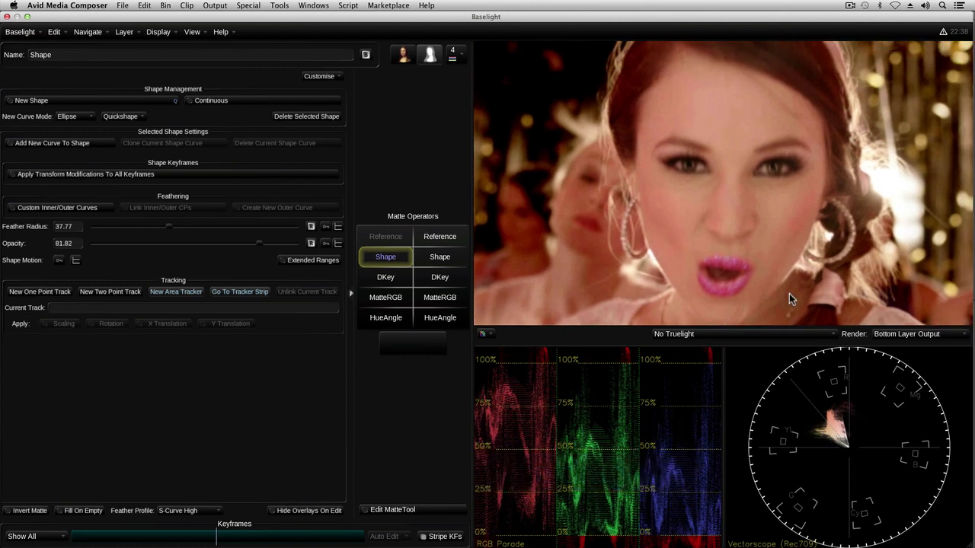
On layer 4, raise Inside Video Grade Gain to 0.153 and lower Outside Gain to -0.166.
{"action": "key", "text": "F12"}
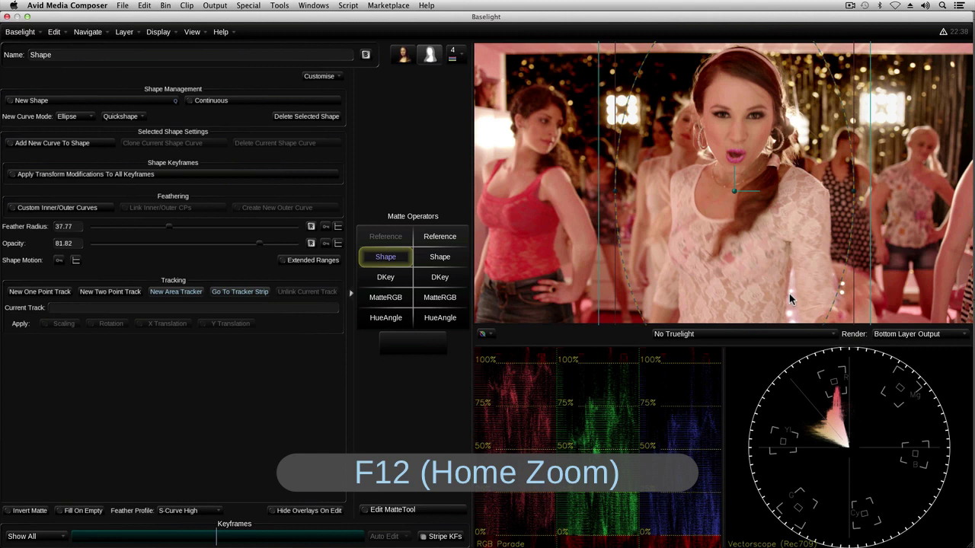
{"action": "left_click", "coordinate": [404, 57]}
{"action": "left_click", "coordinate": [392, 260]}
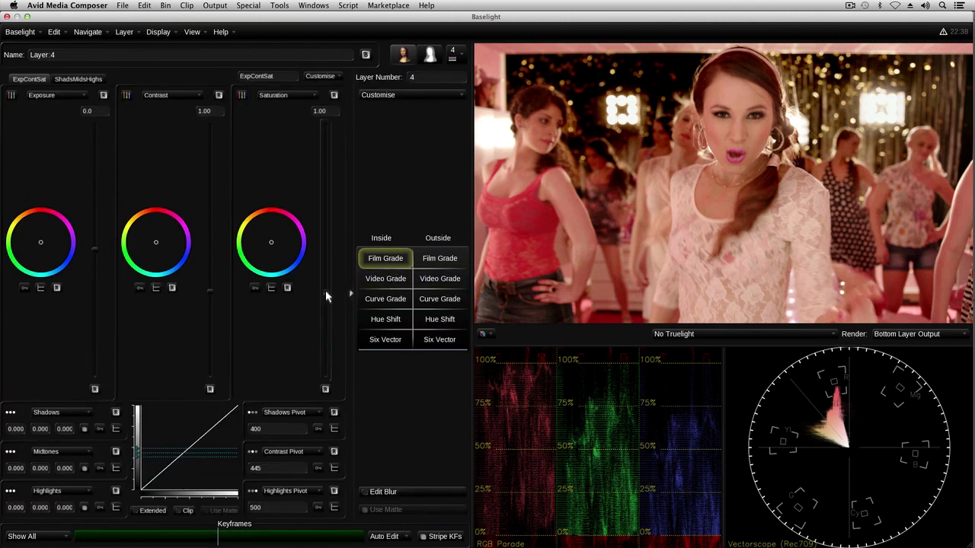
{"action": "left_click", "coordinate": [361, 279]}
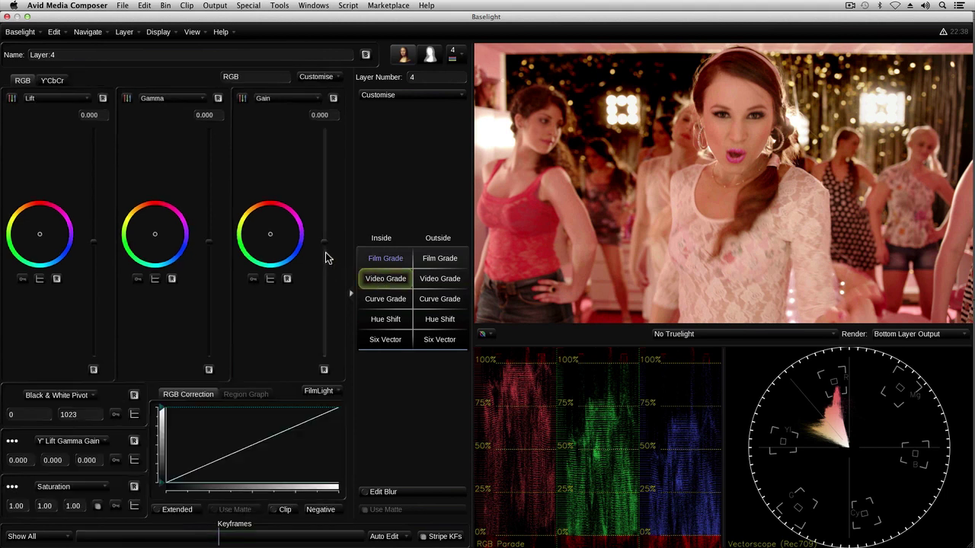
{"action": "left_click_drag", "start_coordinate": [323, 232], "coordinate": [324, 225]}
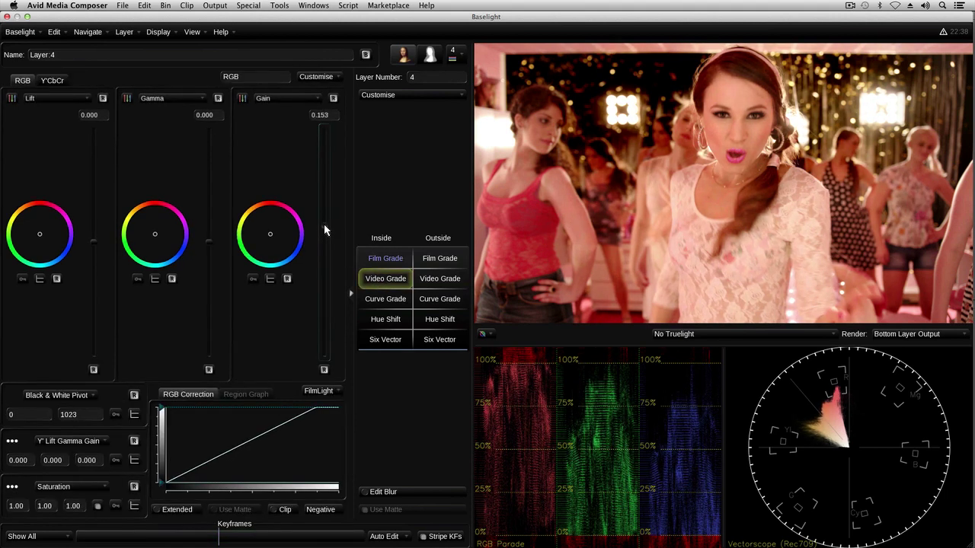
{"action": "left_click", "coordinate": [438, 261]}
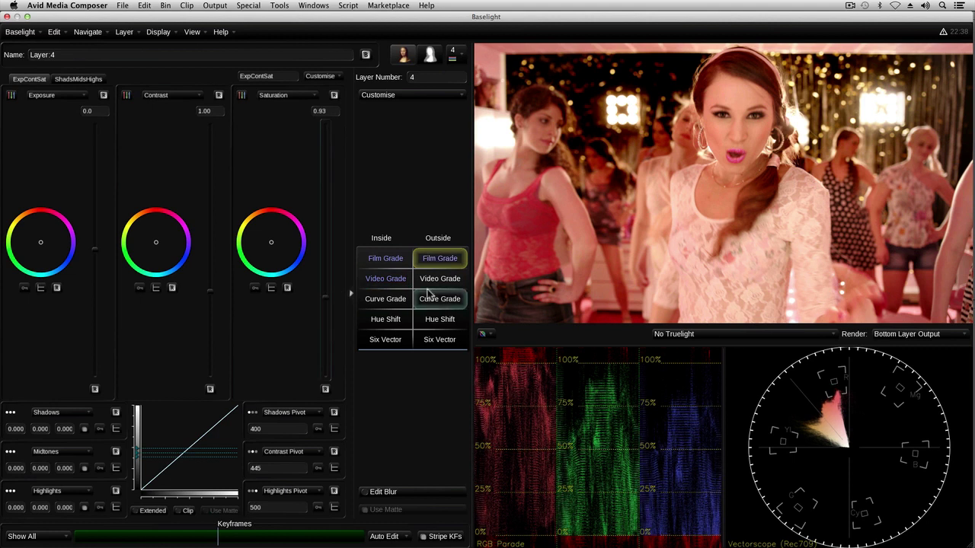
{"action": "left_click", "coordinate": [451, 281]}
{"action": "left_click_drag", "start_coordinate": [323, 242], "coordinate": [326, 265]}
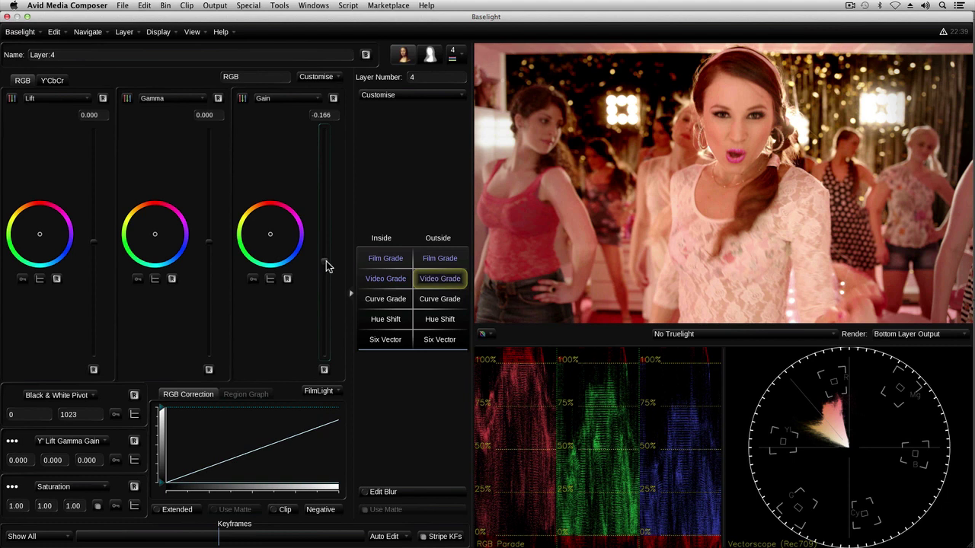
Blur the outside of the vignette with radius 2.57 and play the shot to check.
{"action": "left_click", "coordinate": [425, 493]}
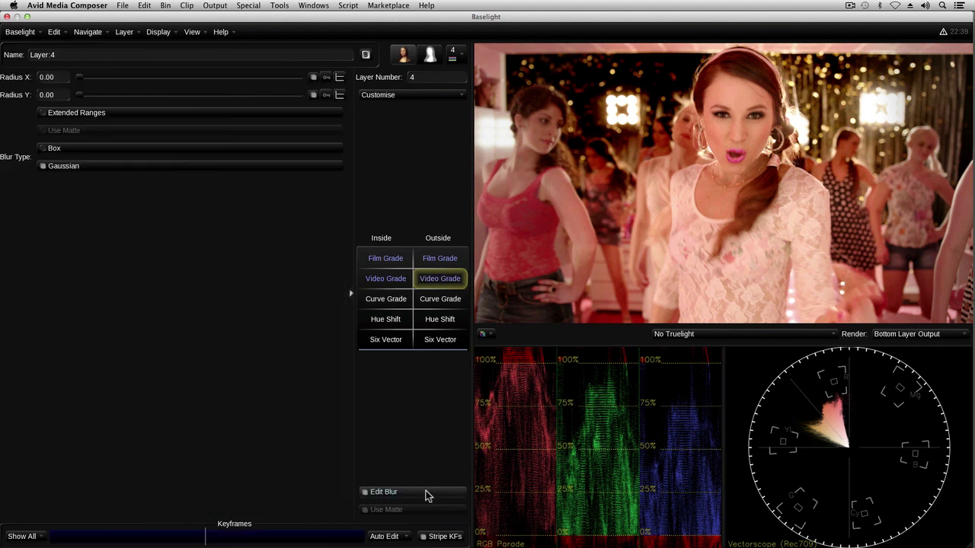
{"action": "left_click_drag", "start_coordinate": [80, 98], "coordinate": [95, 98]}
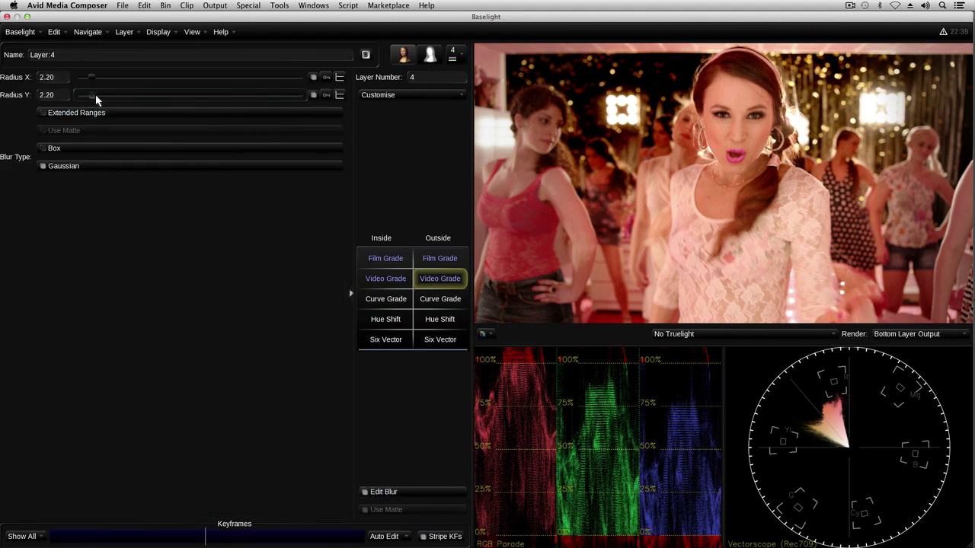
{"action": "left_click_drag", "start_coordinate": [198, 537], "coordinate": [67, 537]}
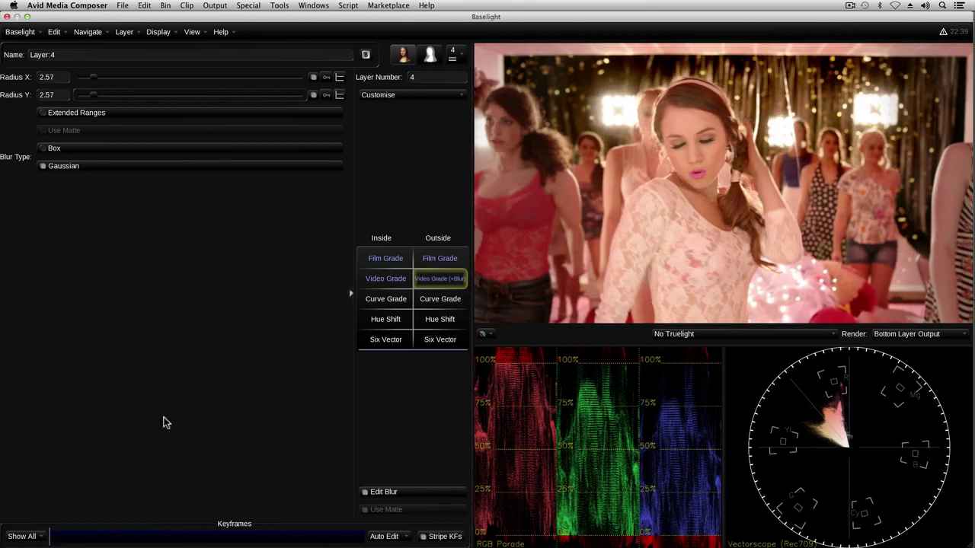
{"action": "key", "text": "space"}
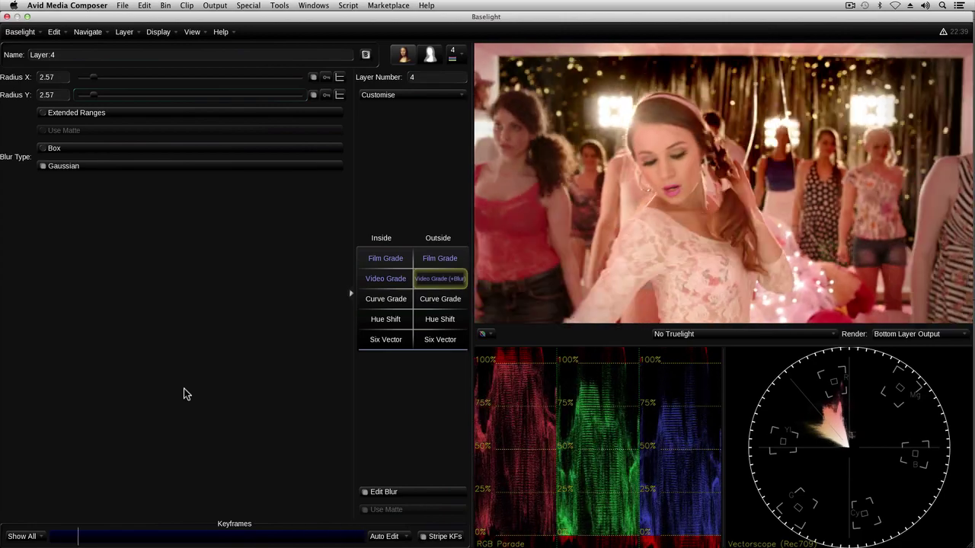
Compare graded and original images with the wipe, then render the viewer as Layer Output.
{"action": "key", "text": "3"}
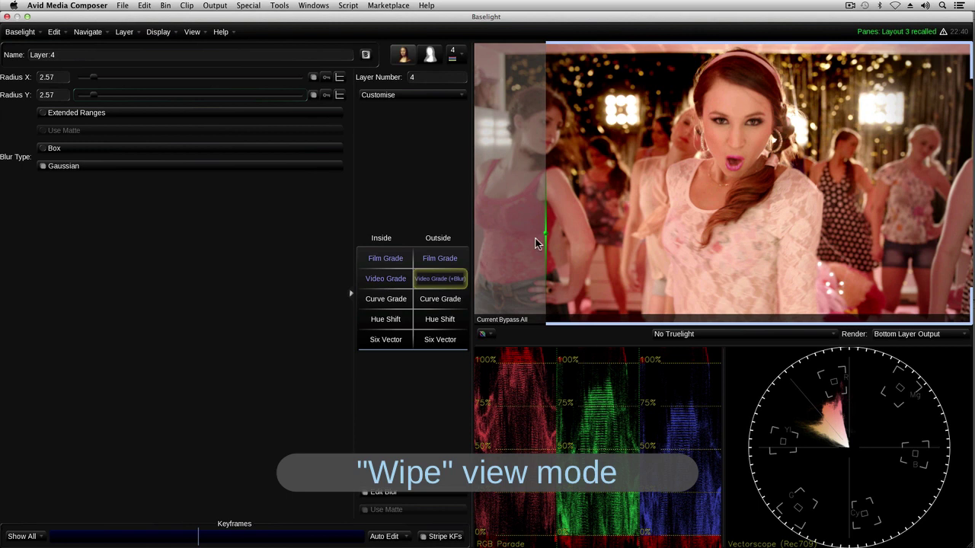
{"action": "left_click_drag", "start_coordinate": [546, 238], "coordinate": [495, 314]}
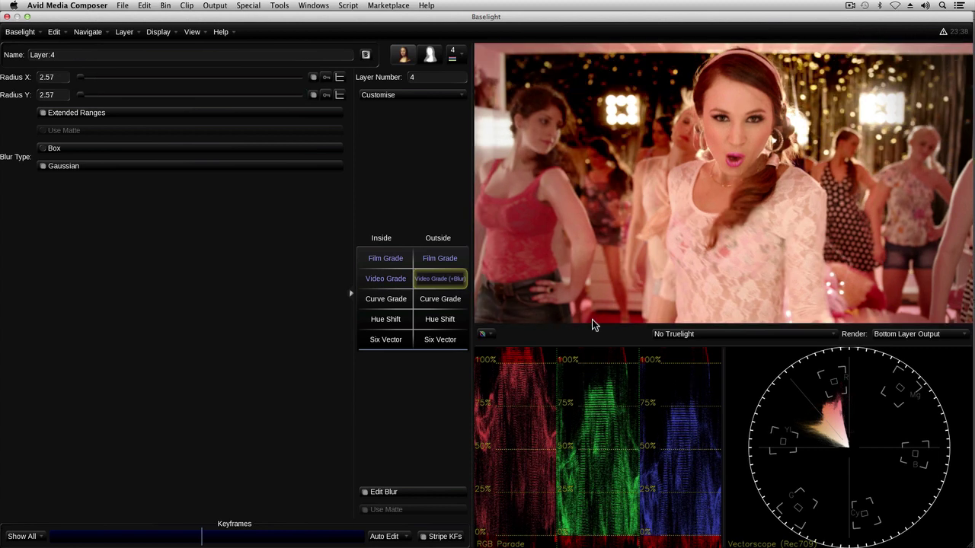
{"action": "left_click", "coordinate": [900, 341]}
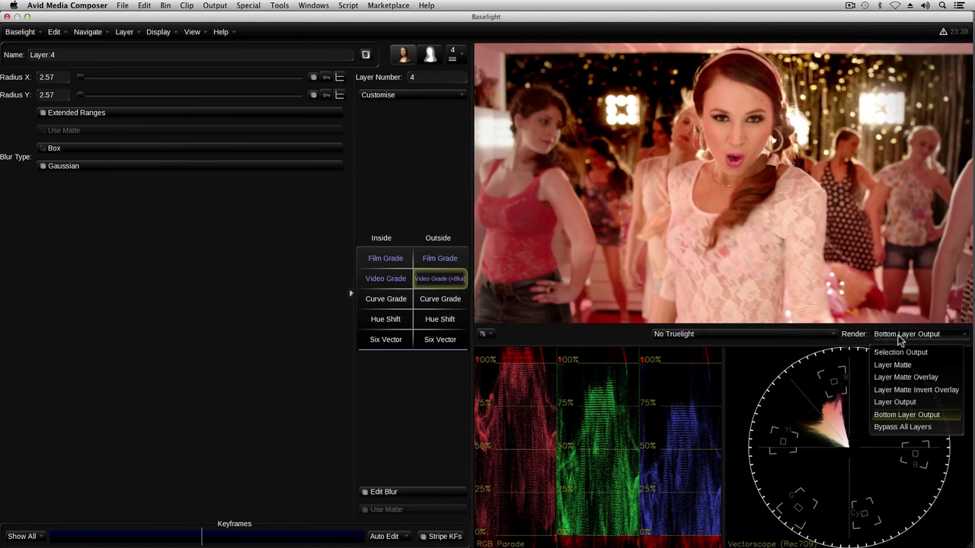
{"action": "left_click", "coordinate": [903, 403]}
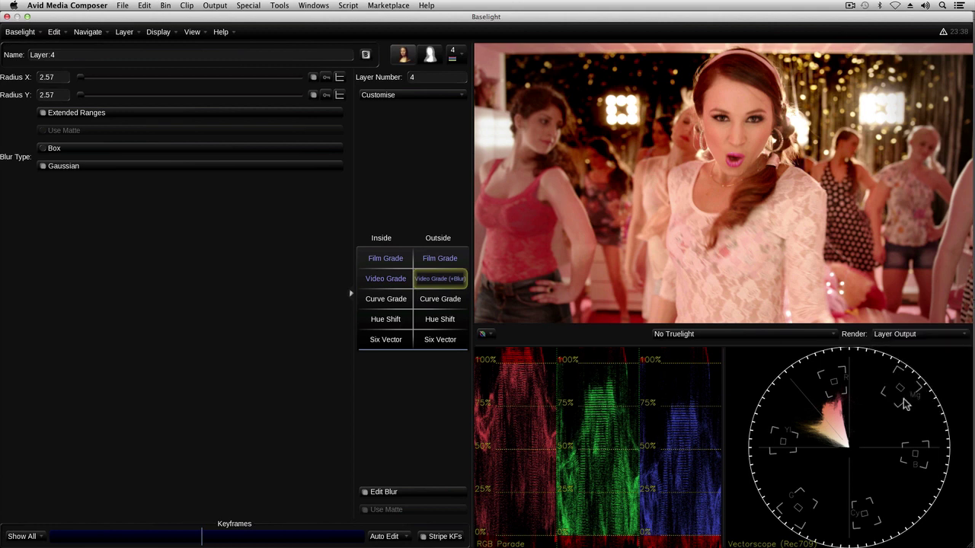
Step through the grade's layers from Layer 1 to Layer 3.
{"action": "left_click", "coordinate": [453, 57]}
{"action": "left_click", "coordinate": [471, 104]}
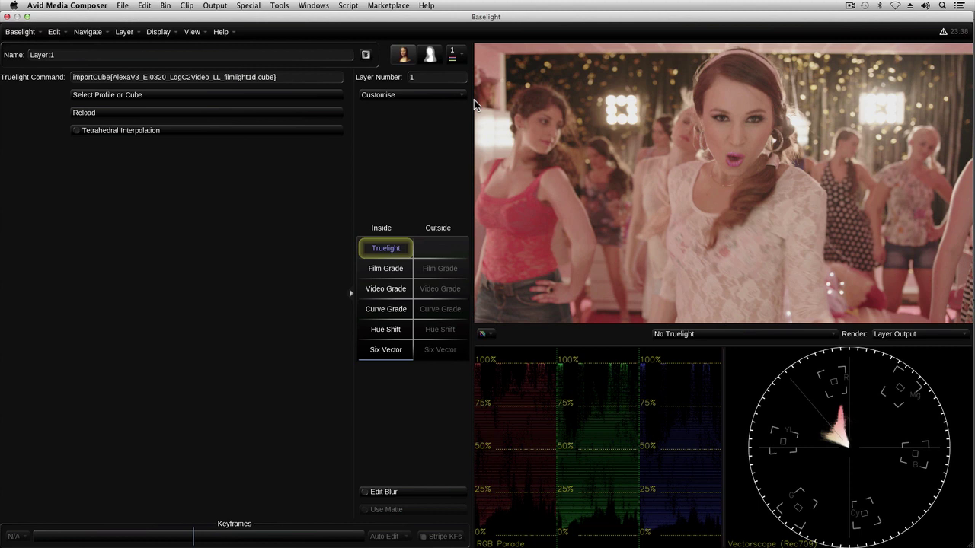
{"action": "key", "text": "Page_Down"}
{"action": "key", "text": "Page_Down"}
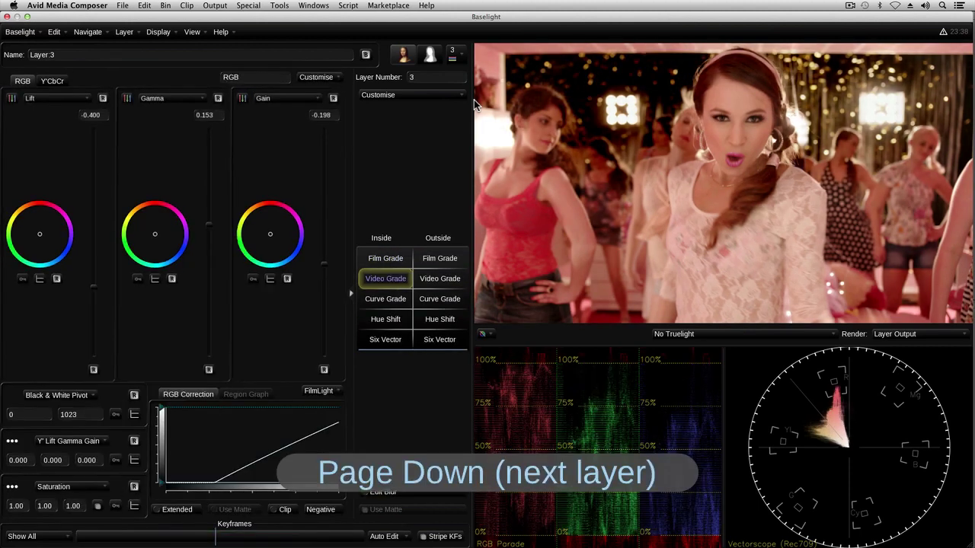
{"action": "key", "text": "Page_Down"}
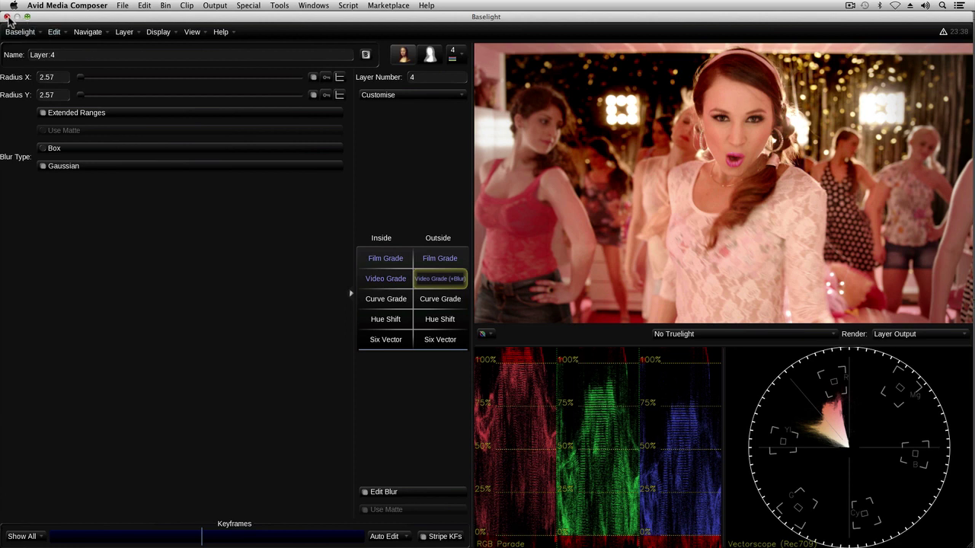
Close Baselight, place the timeline position just before the dancer shot, and play the sequence.
{"action": "left_click", "coordinate": [7, 16]}
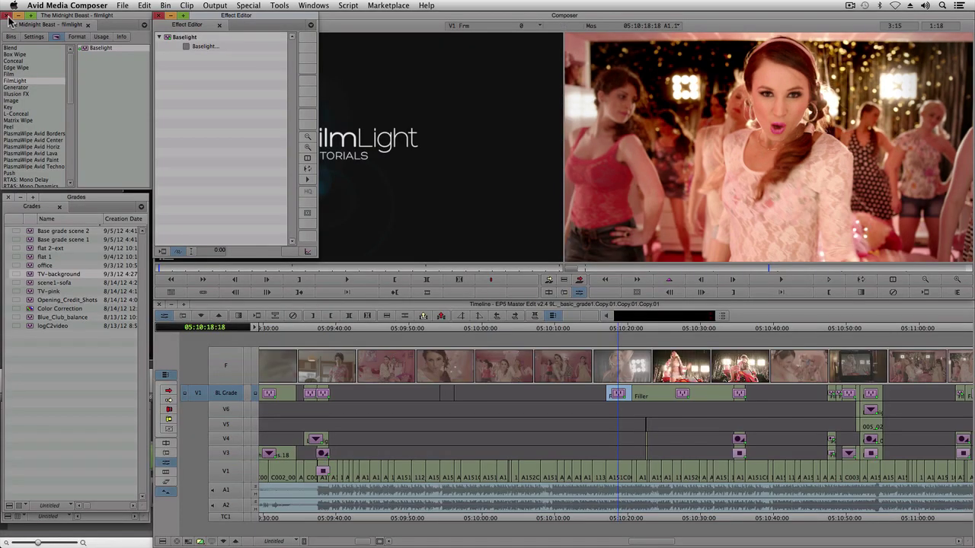
{"action": "left_click", "coordinate": [610, 329]}
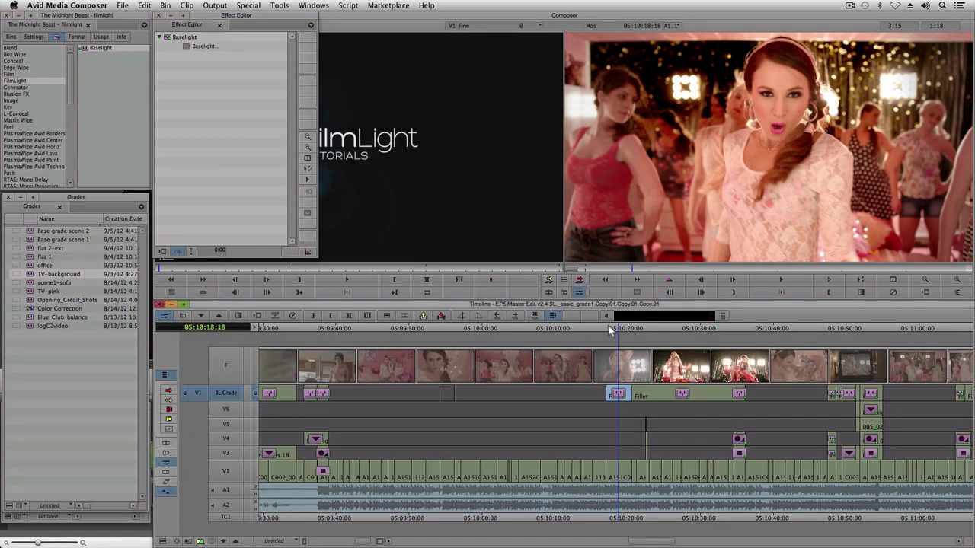
{"action": "left_click", "coordinate": [609, 329]}
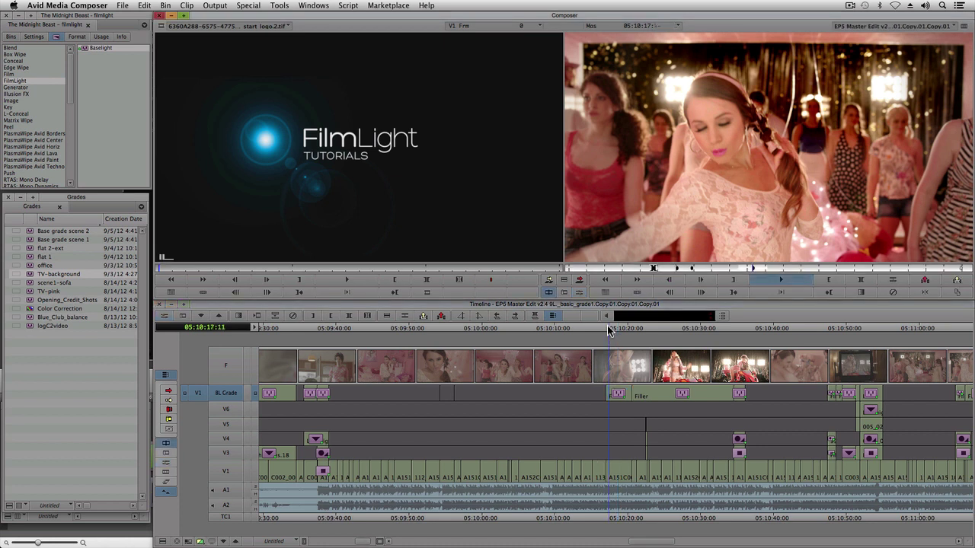
{"action": "key", "text": "space"}
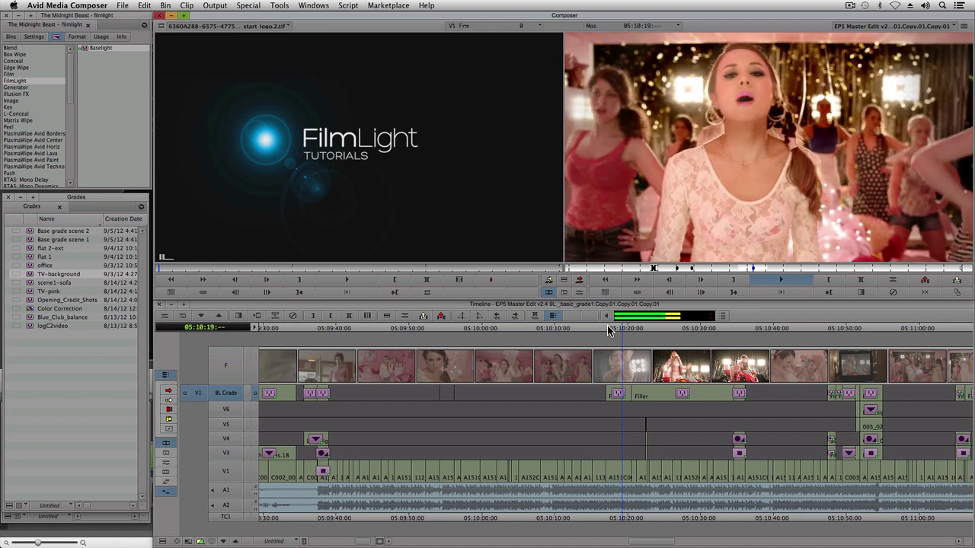